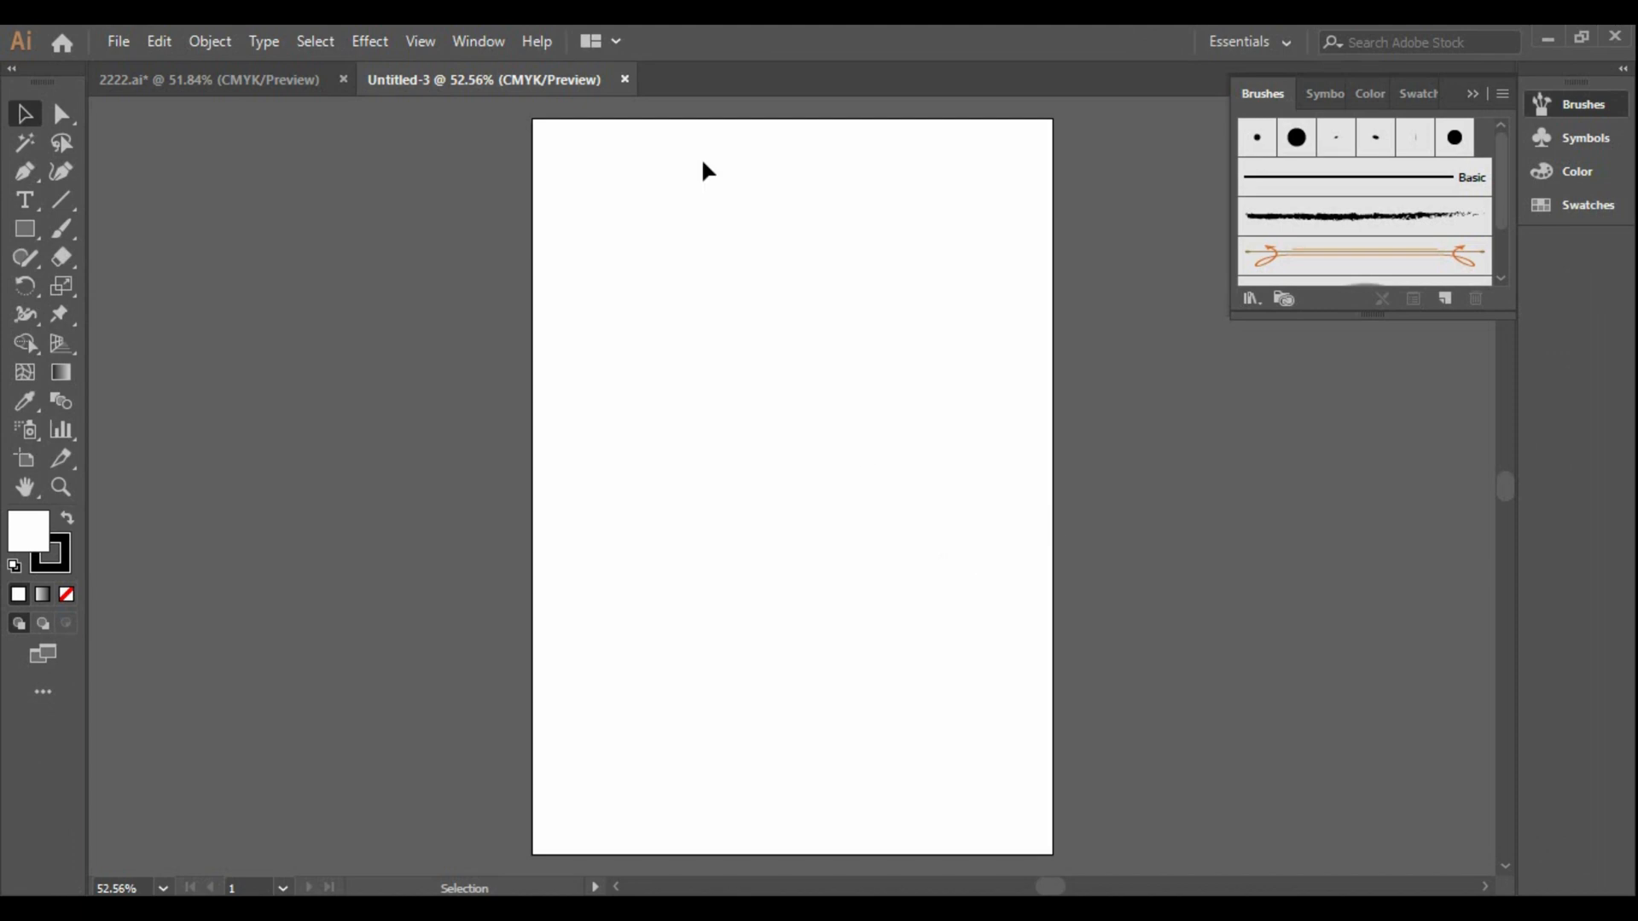
Copy the whole fashion figure from 2222.ai, paste it into Untitled-3, and deselect it
click(198, 77)
click(729, 382)
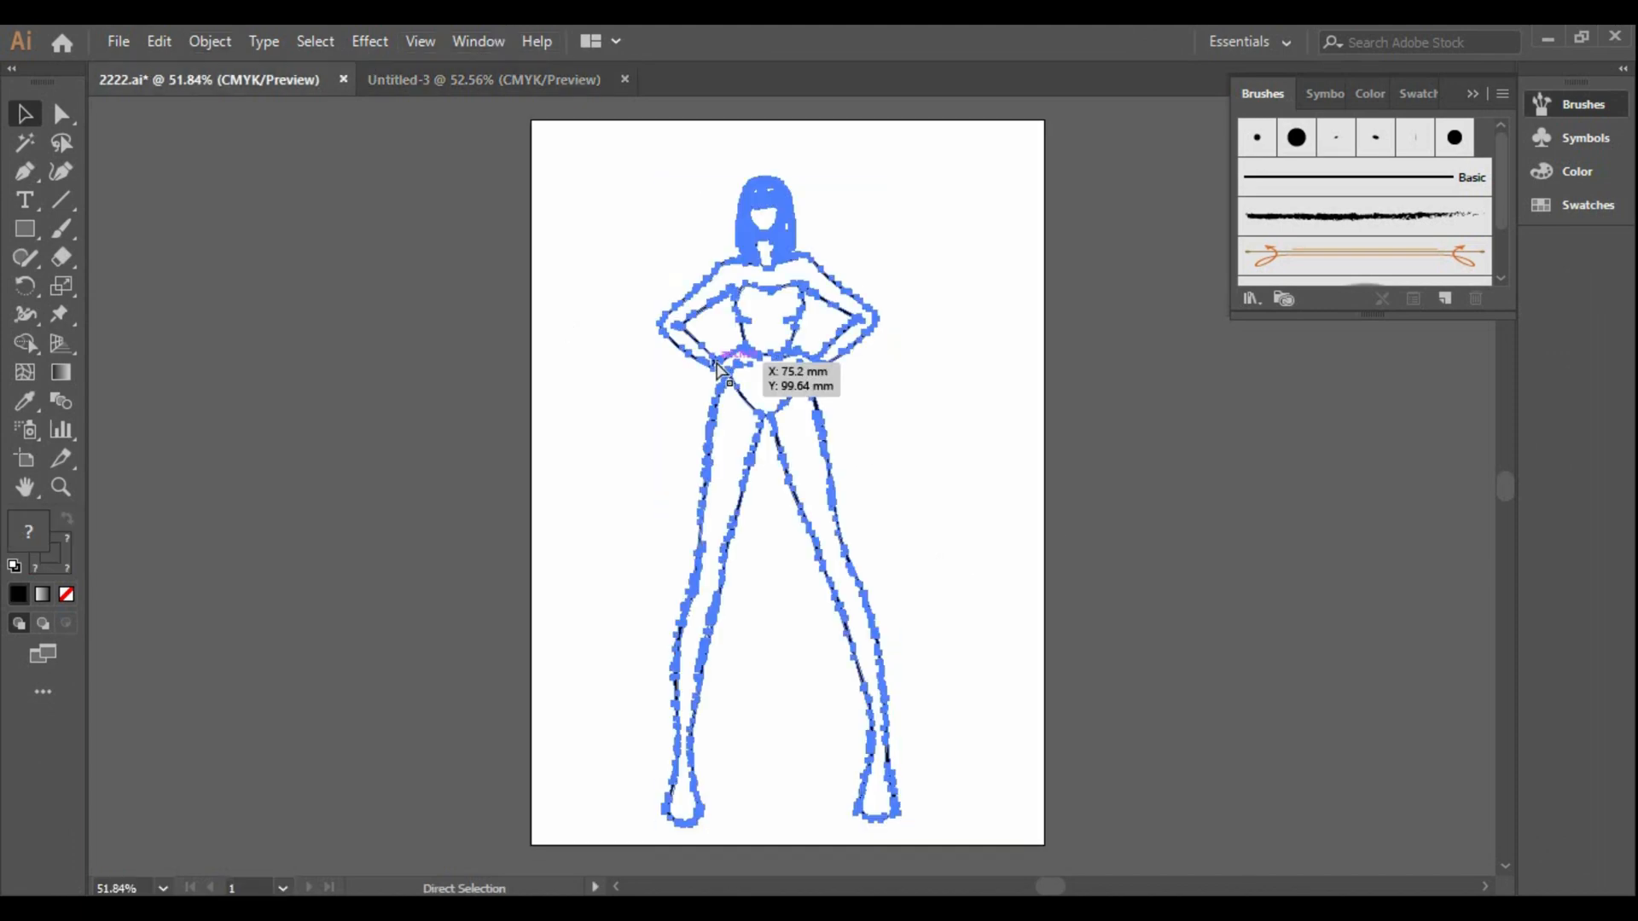
click(513, 94)
key(ctrl+v)
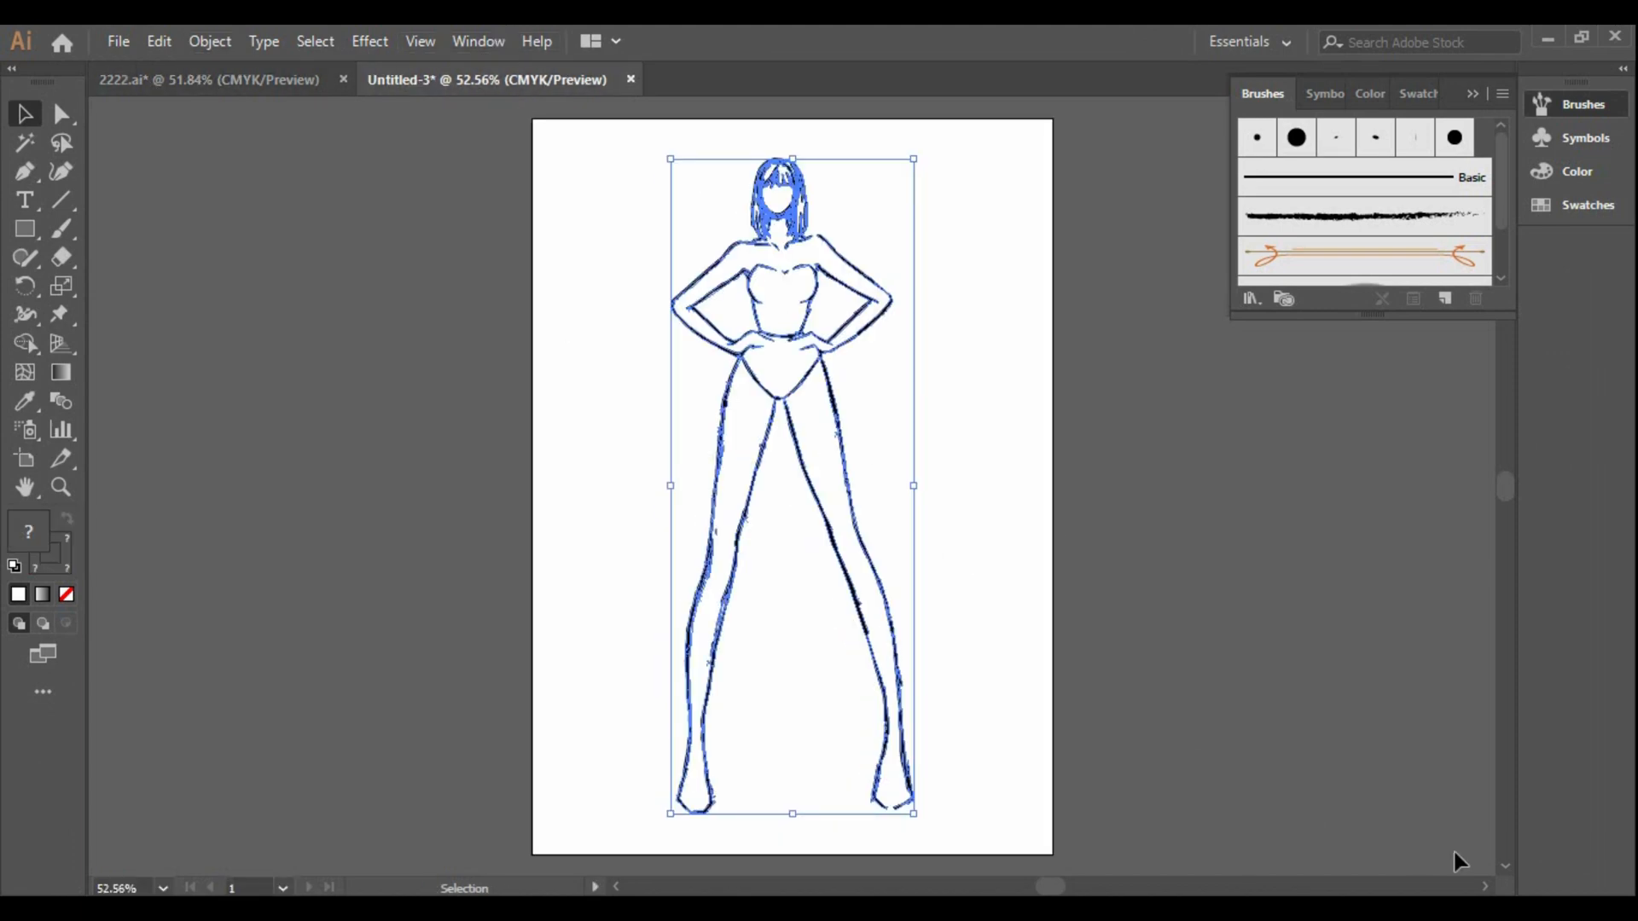
click(1487, 890)
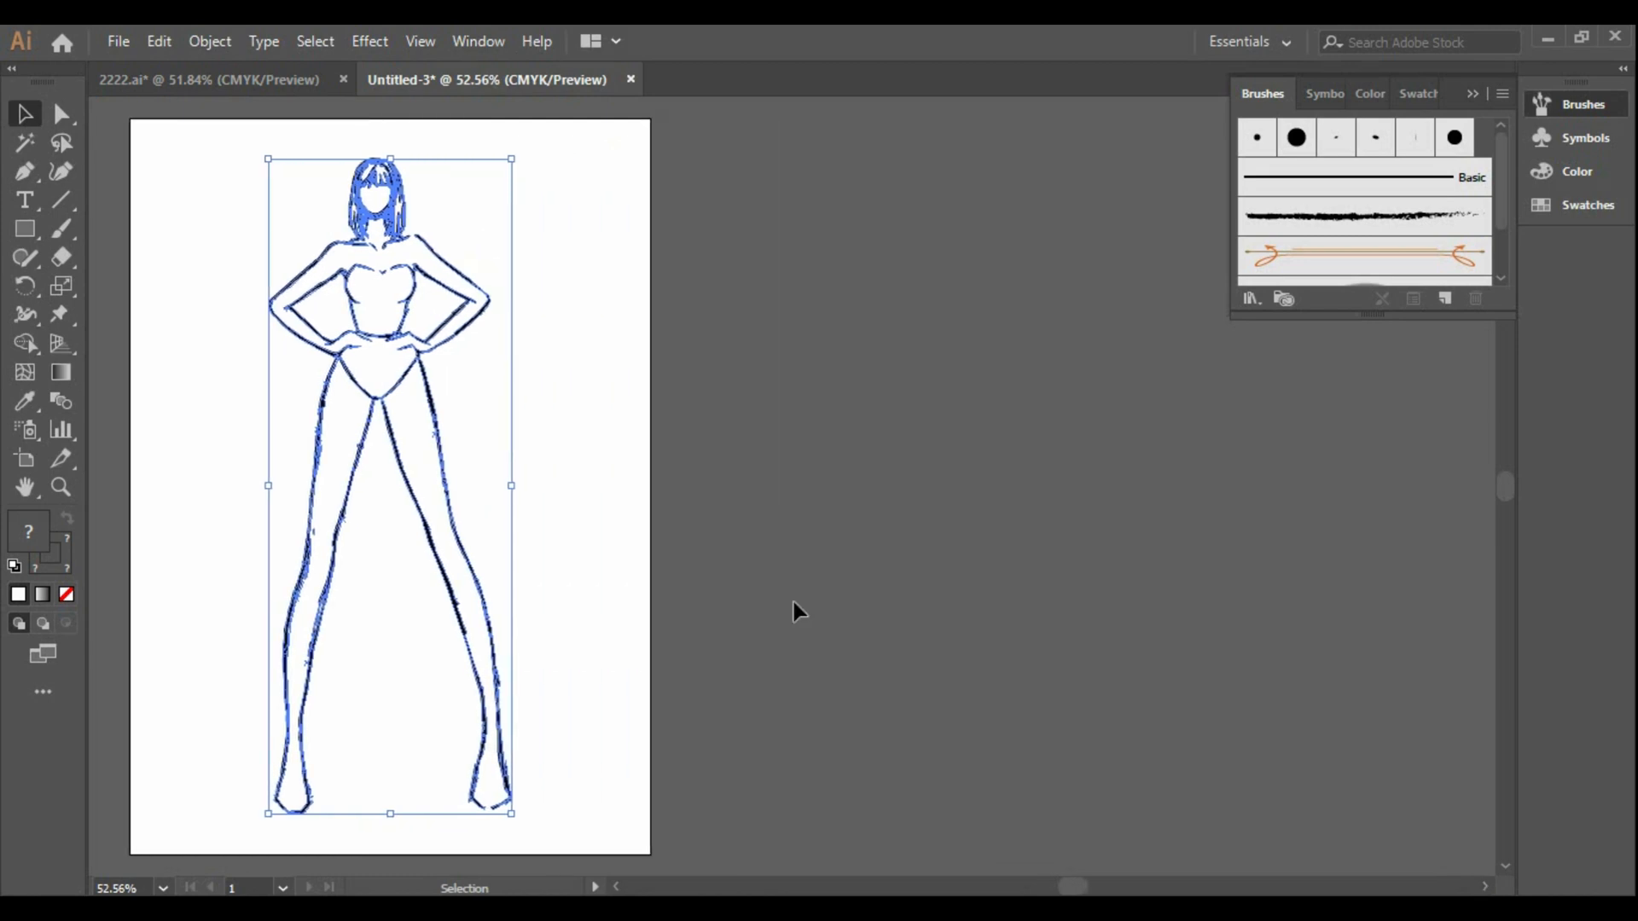
click(792, 598)
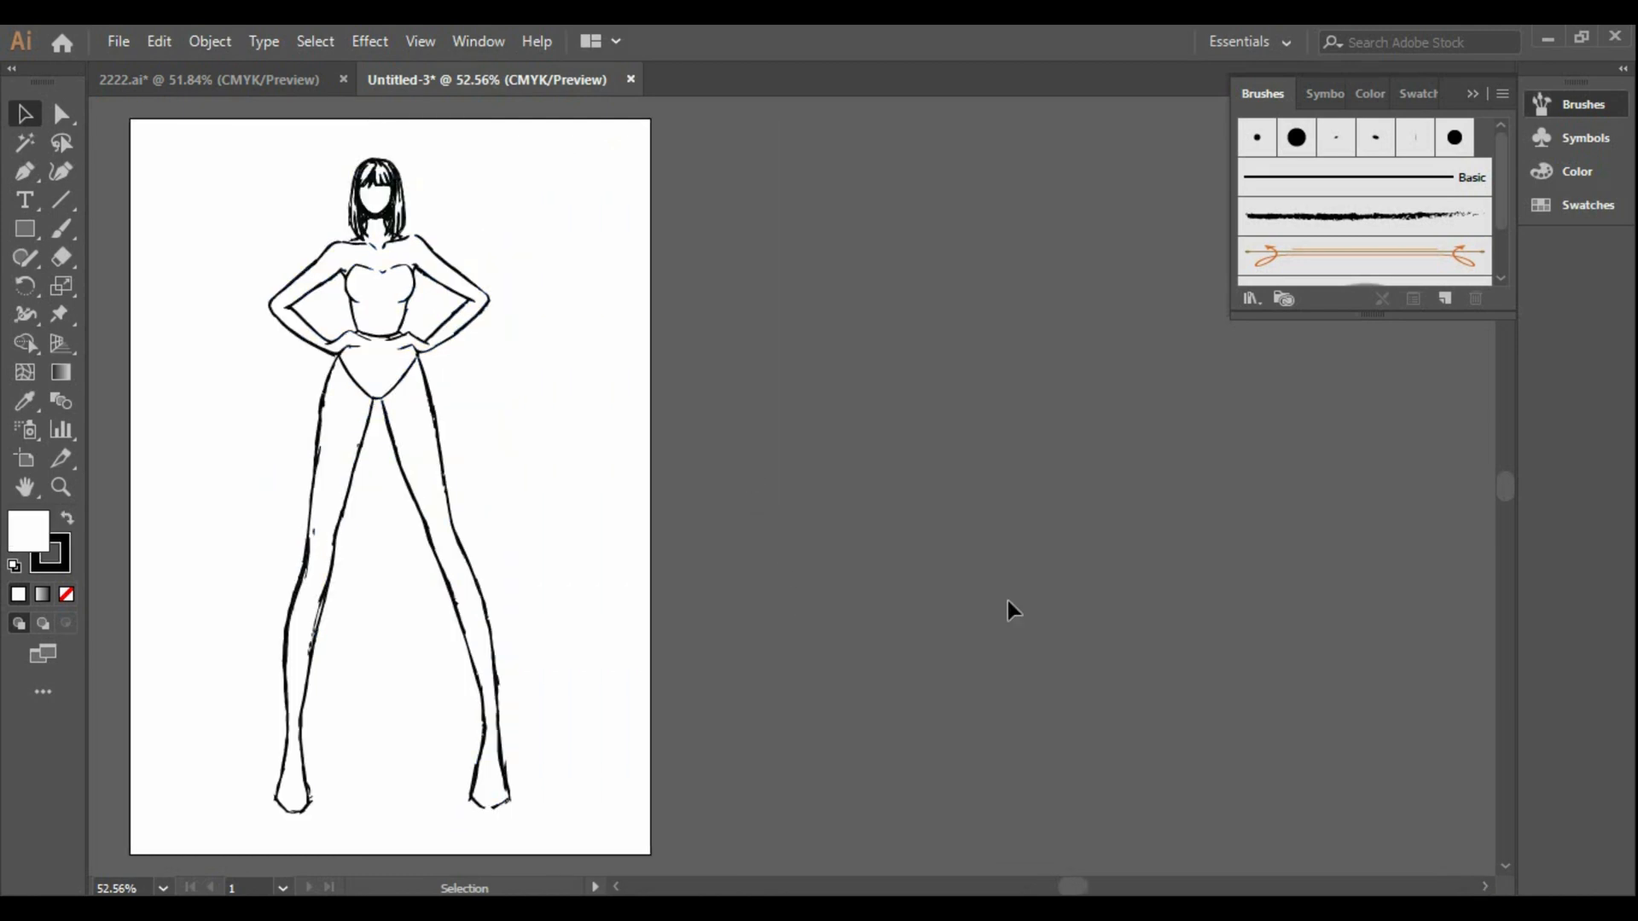
Trace a glove shape with no fill around the elbow and forearm on the figure's left side of the page using the Pen tool
click(298, 278)
click(314, 291)
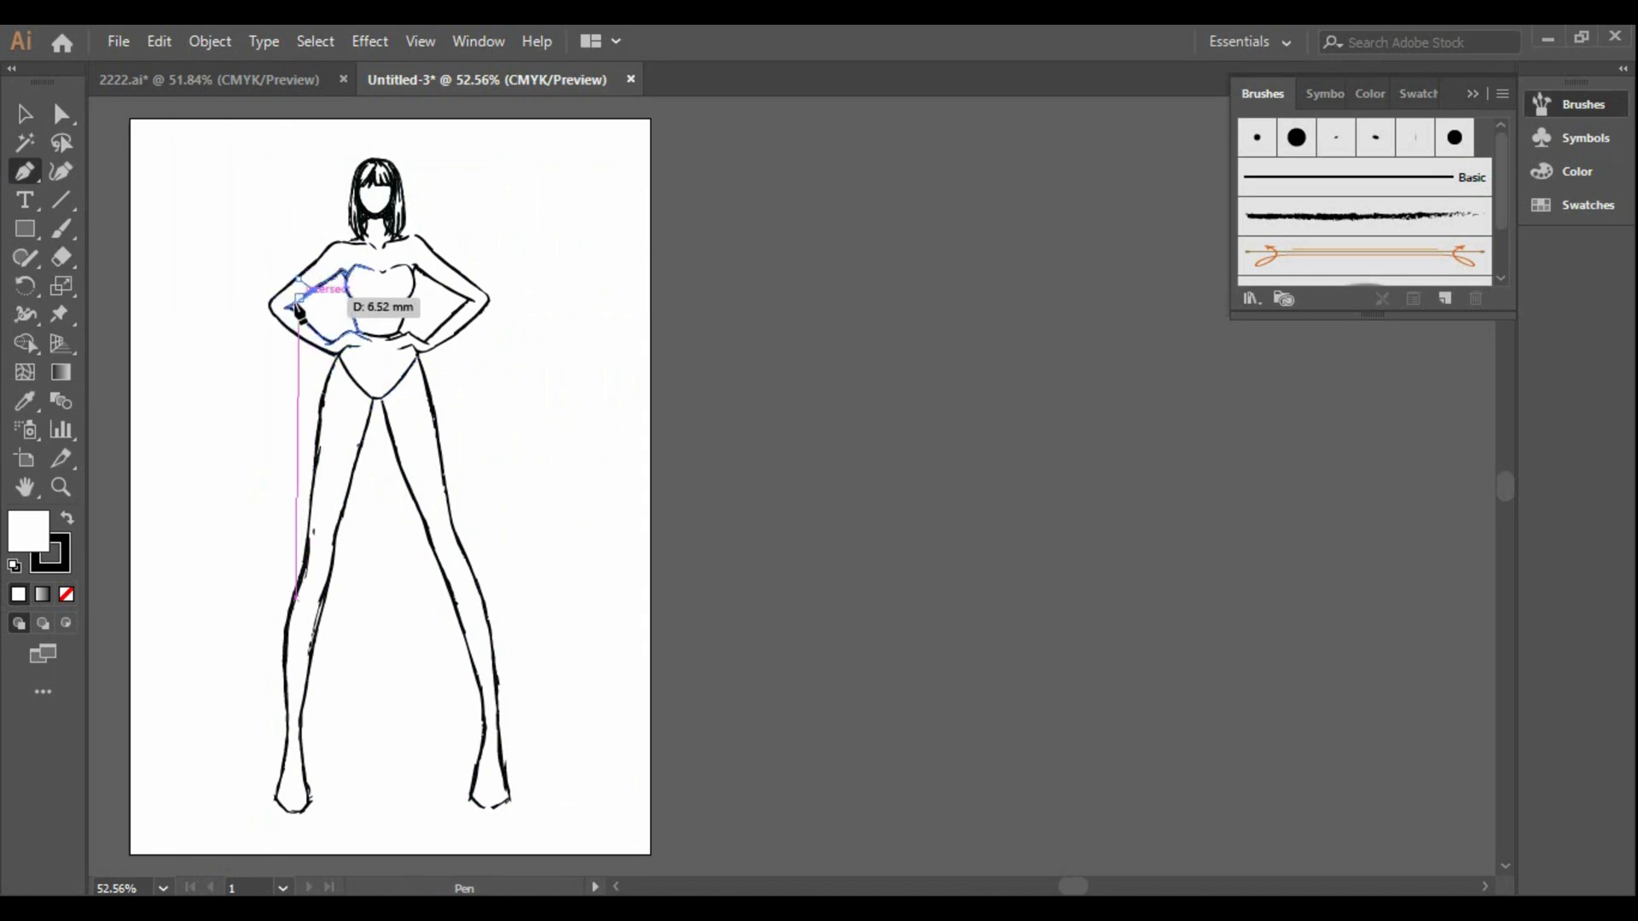
click(288, 308)
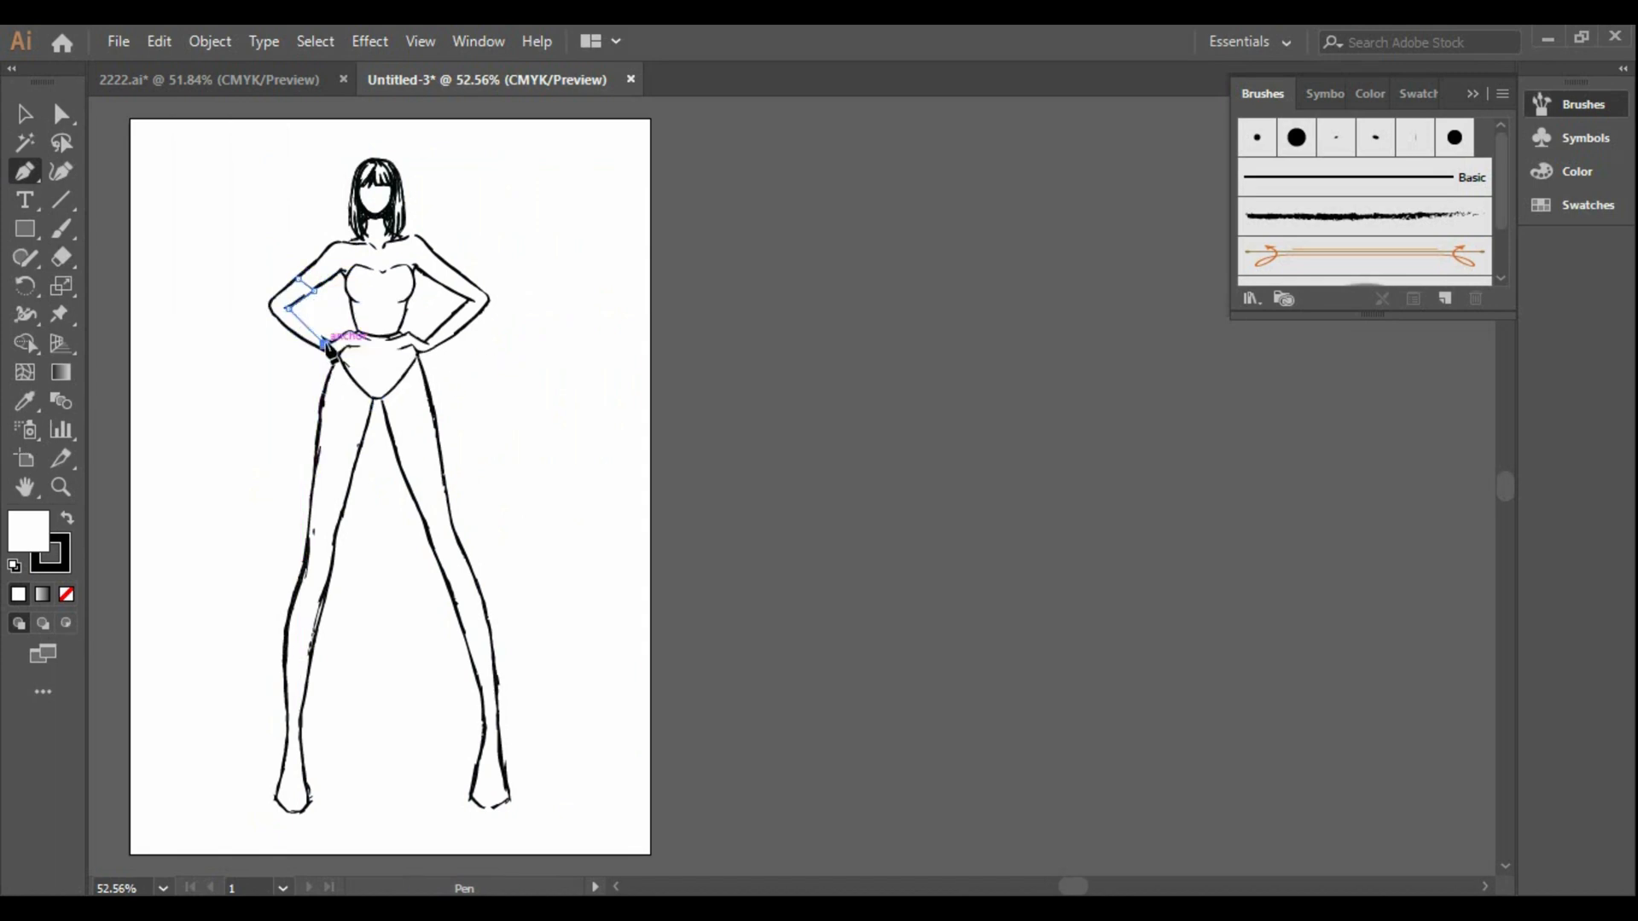
click(67, 596)
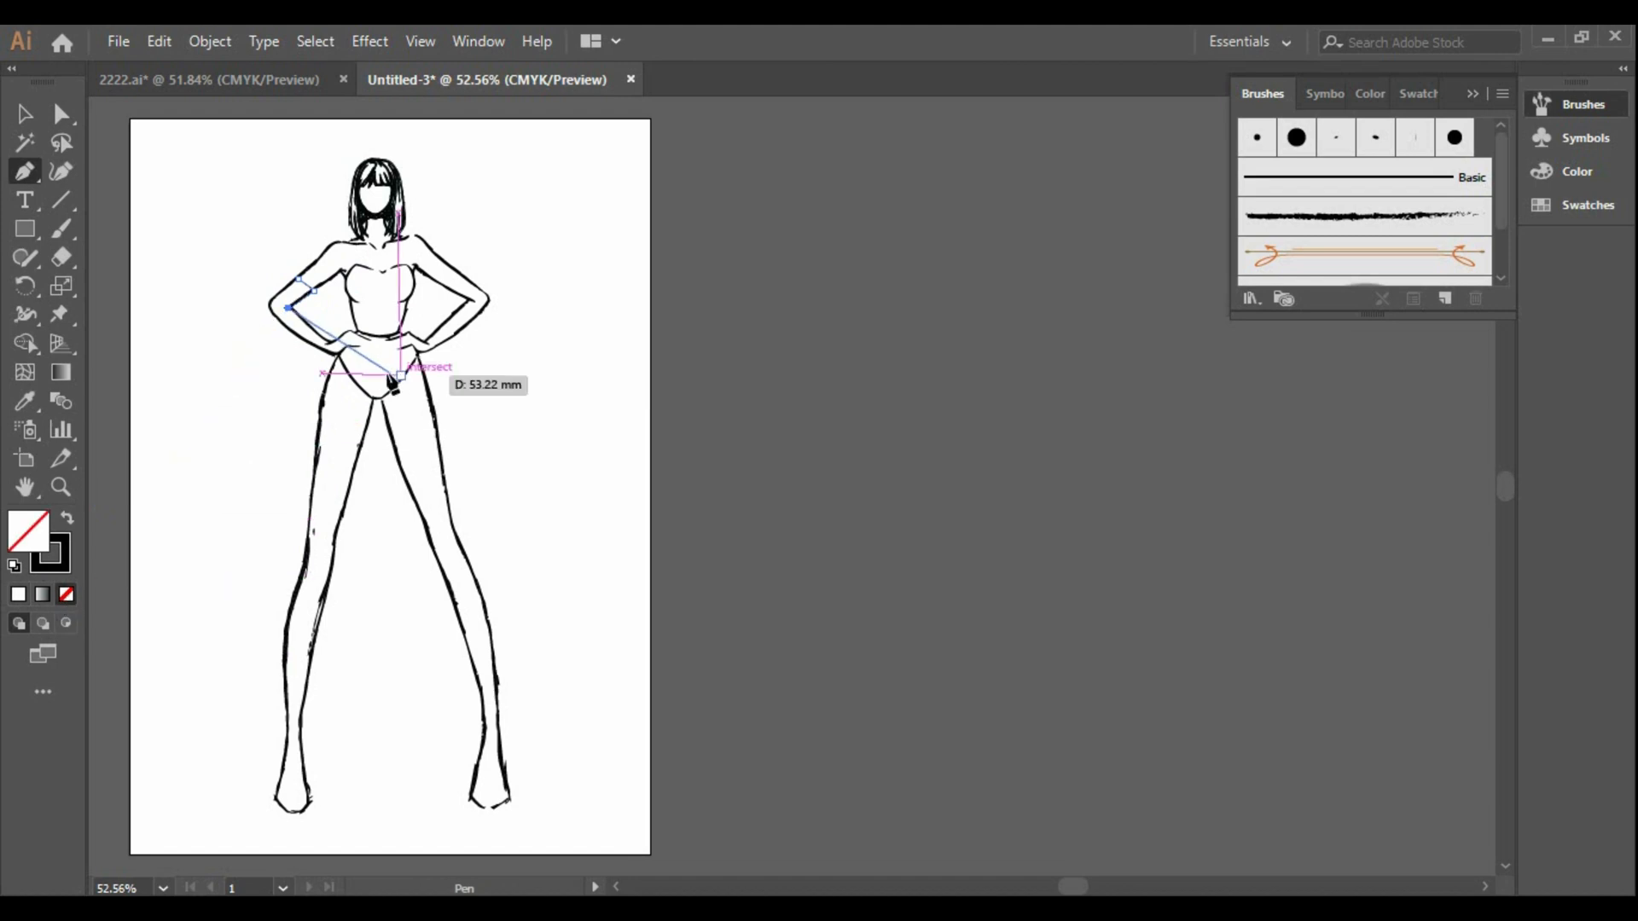
click(323, 338)
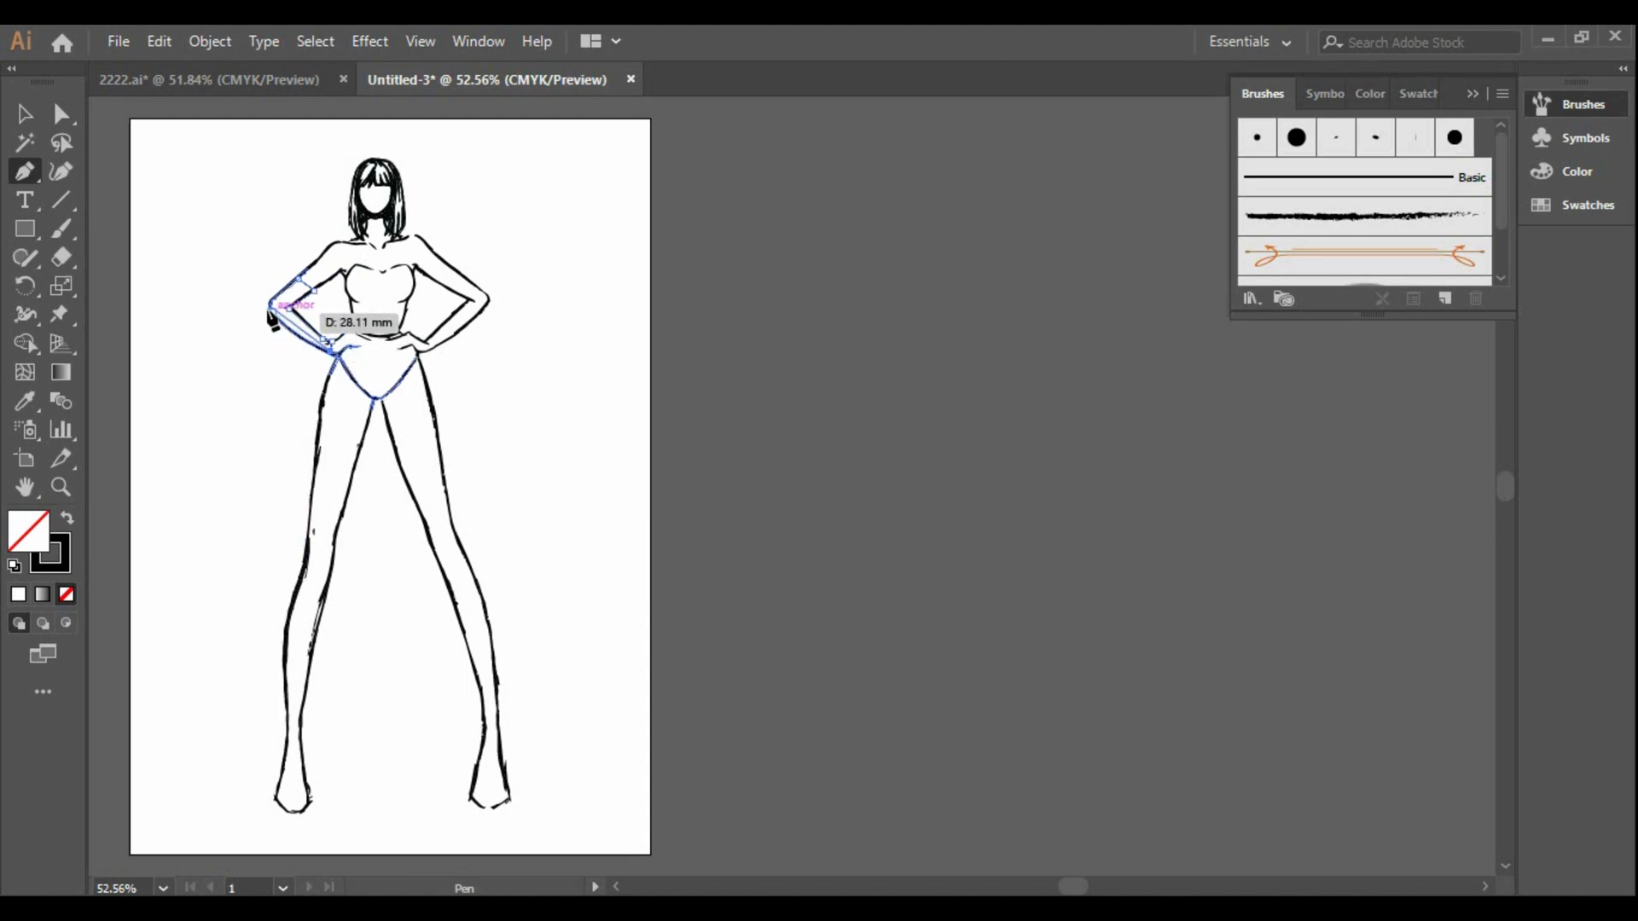
drag(271, 305, 287, 294)
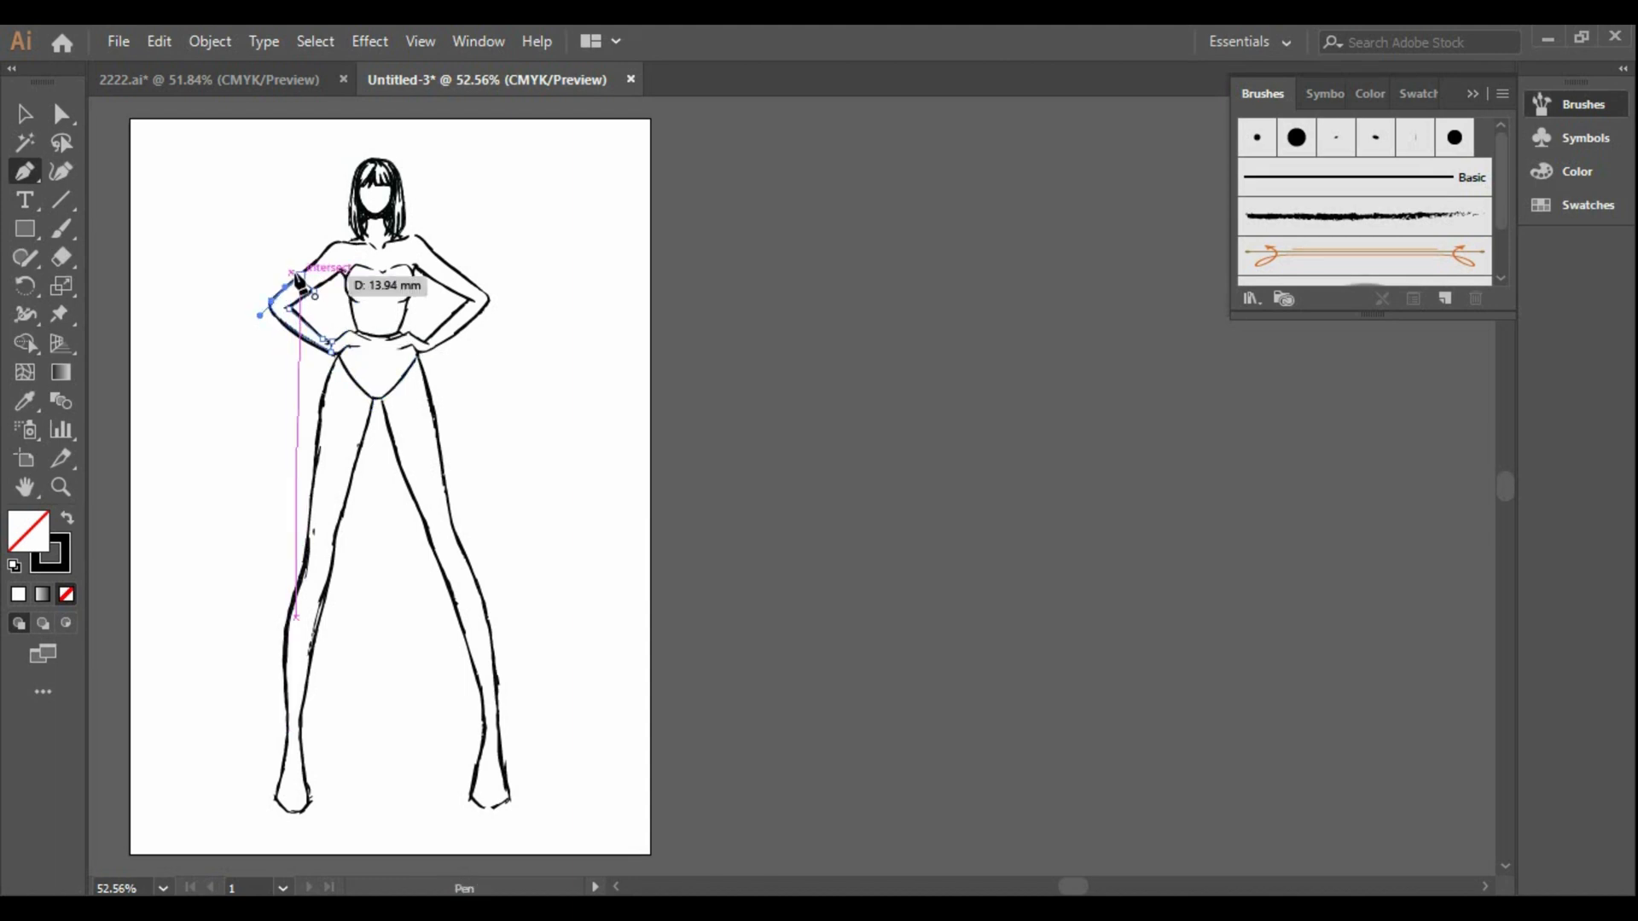
click(31, 120)
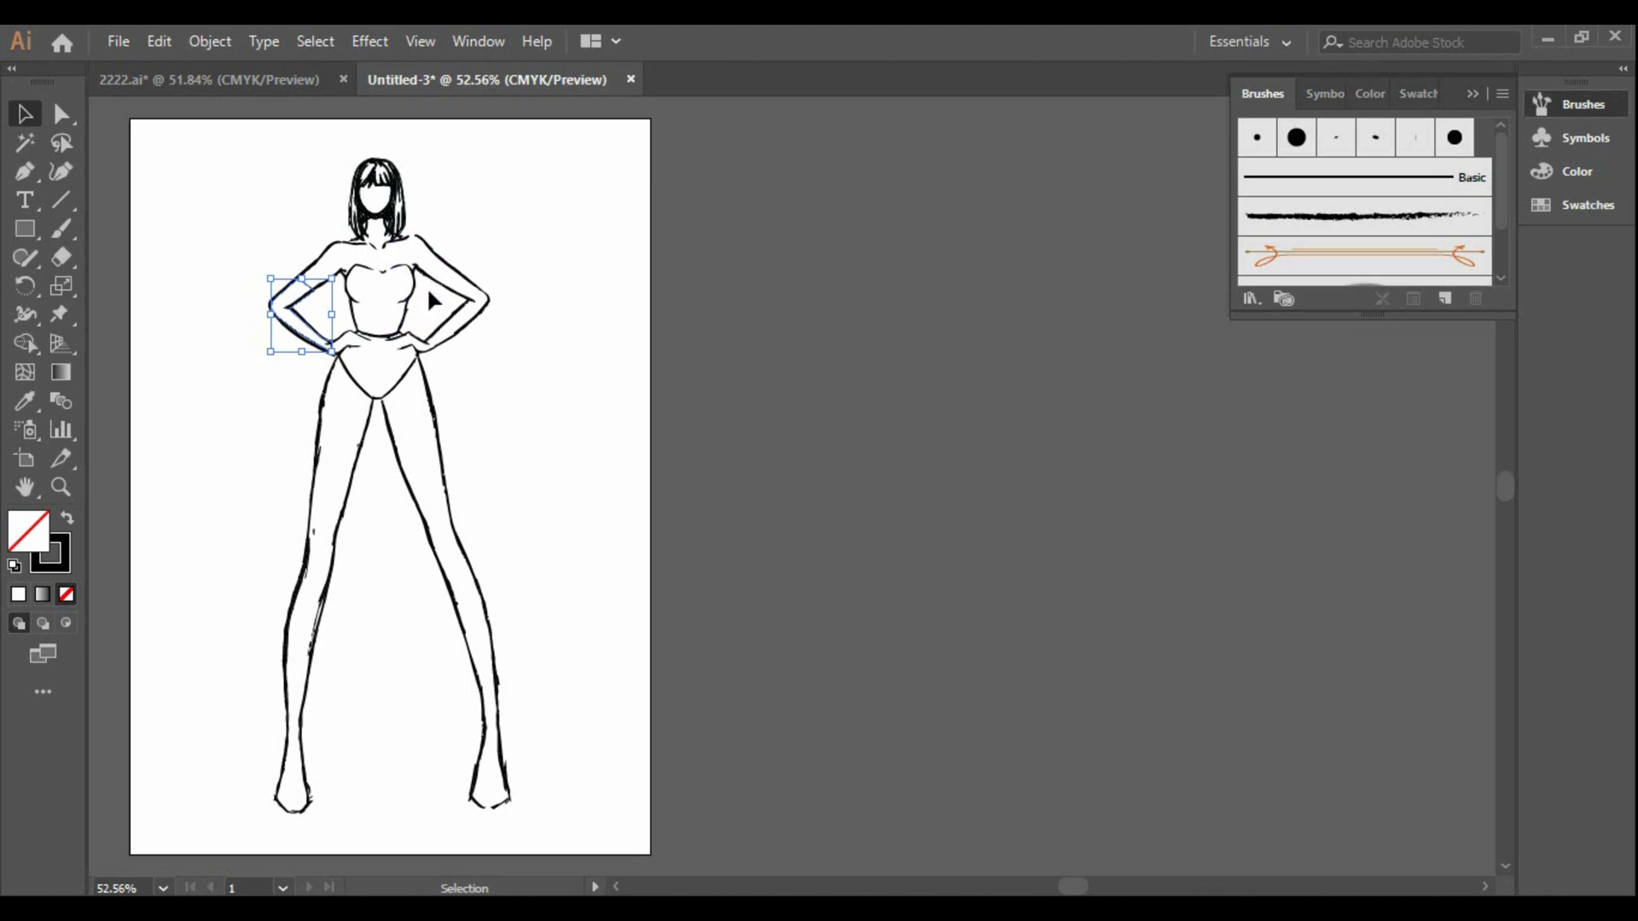
Trace a matching closed glove shape around the elbow and forearm on the opposite side of the figure with the Pen tool
click(26, 172)
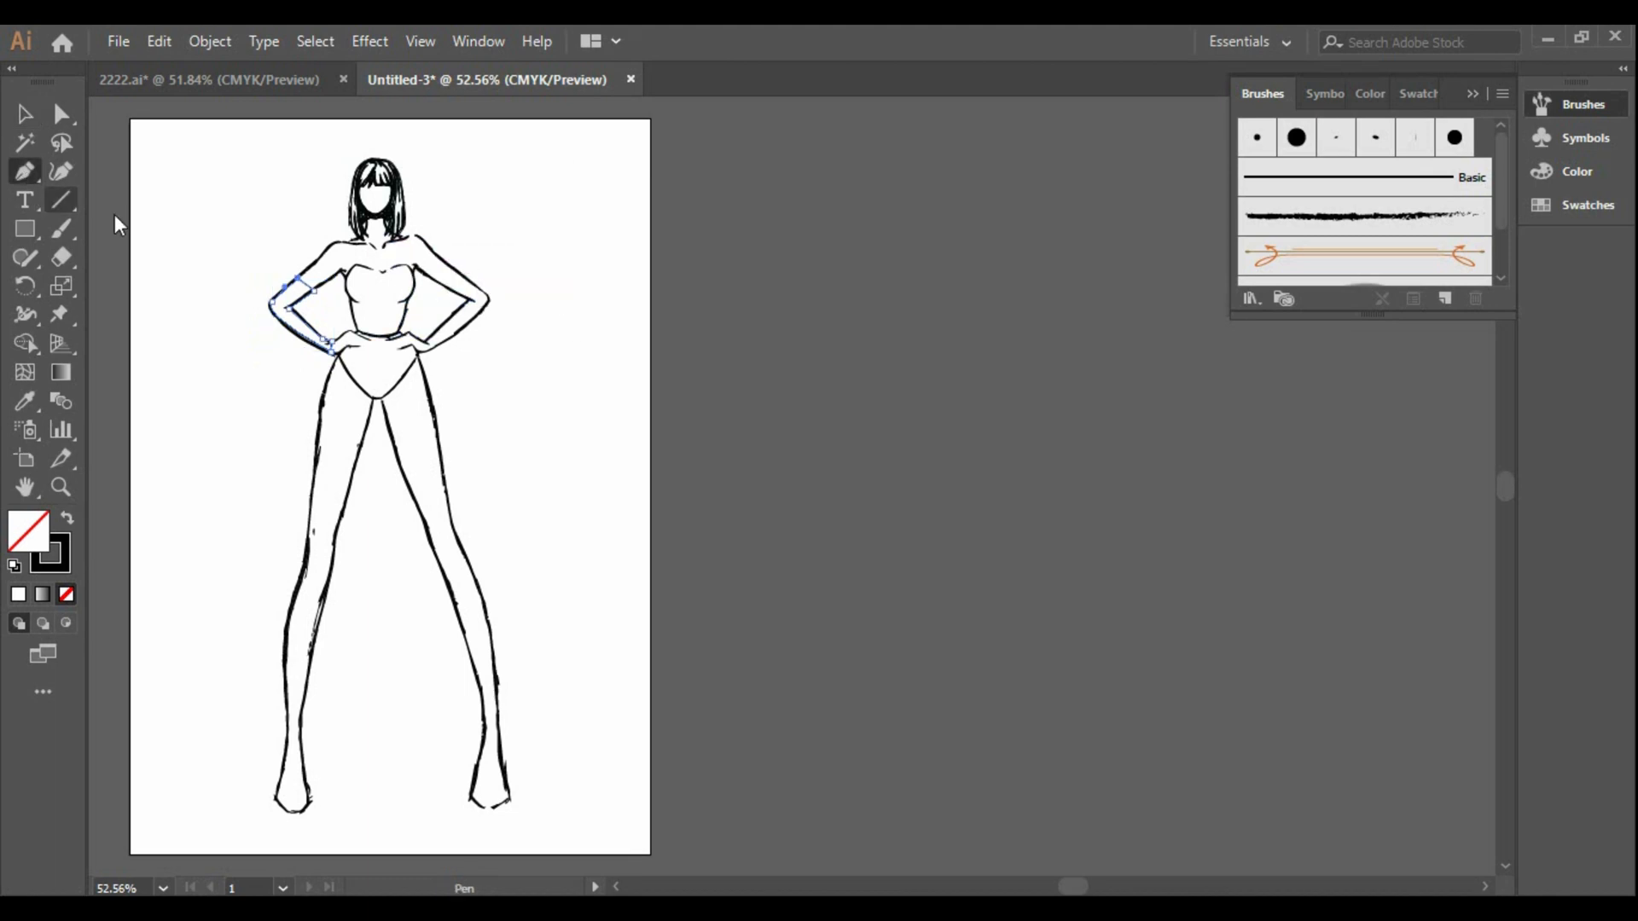
click(442, 286)
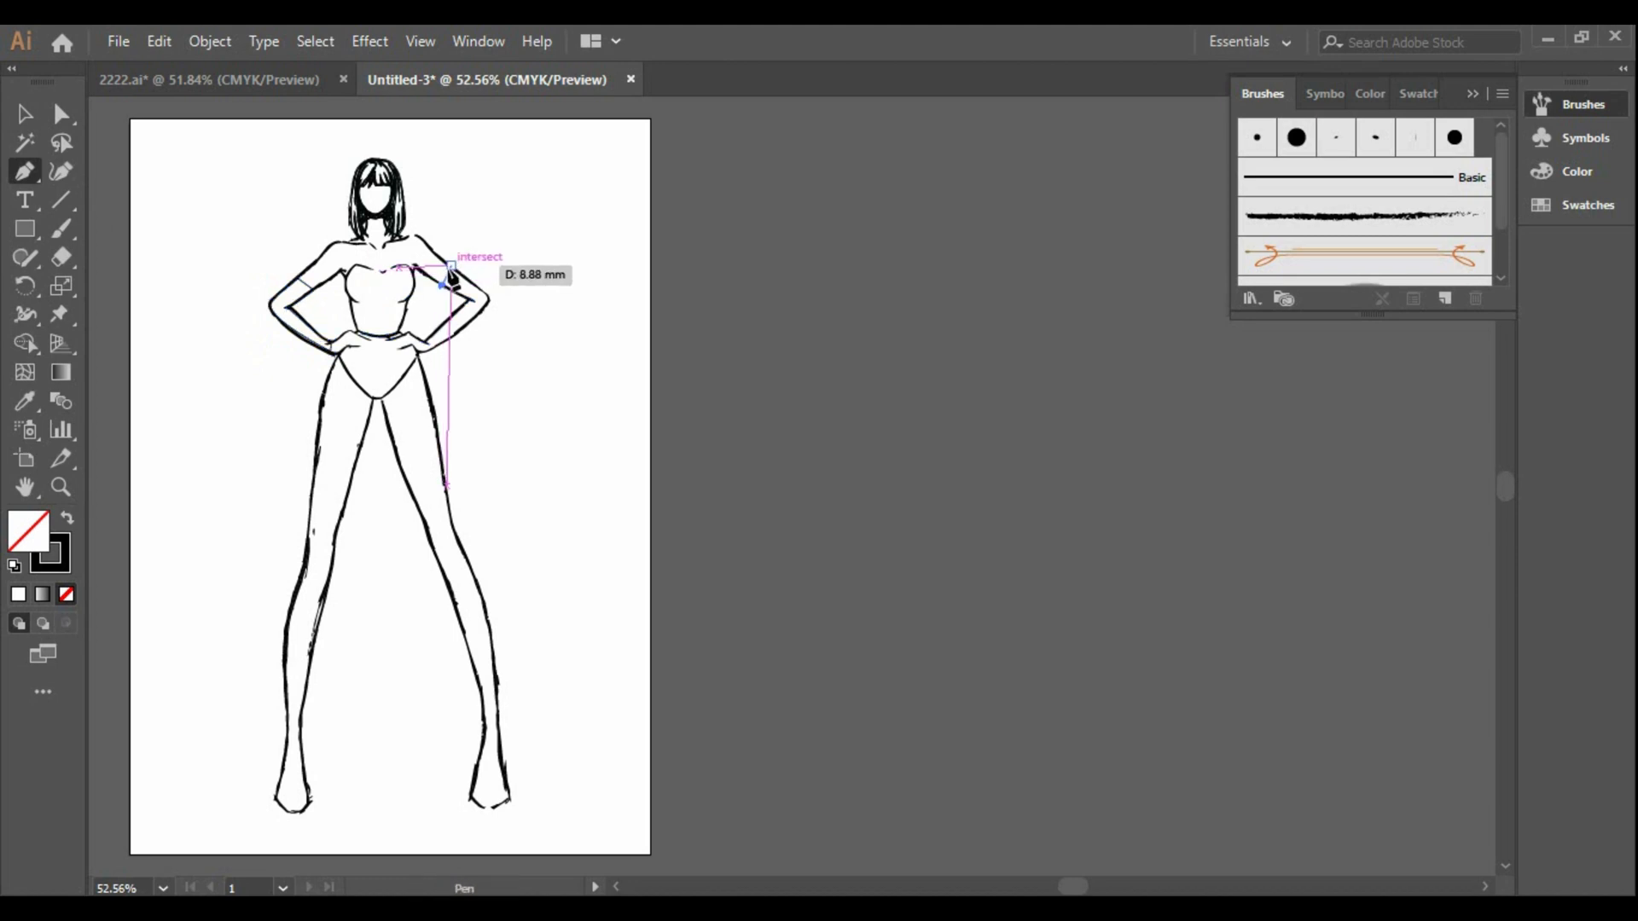
click(451, 266)
click(481, 290)
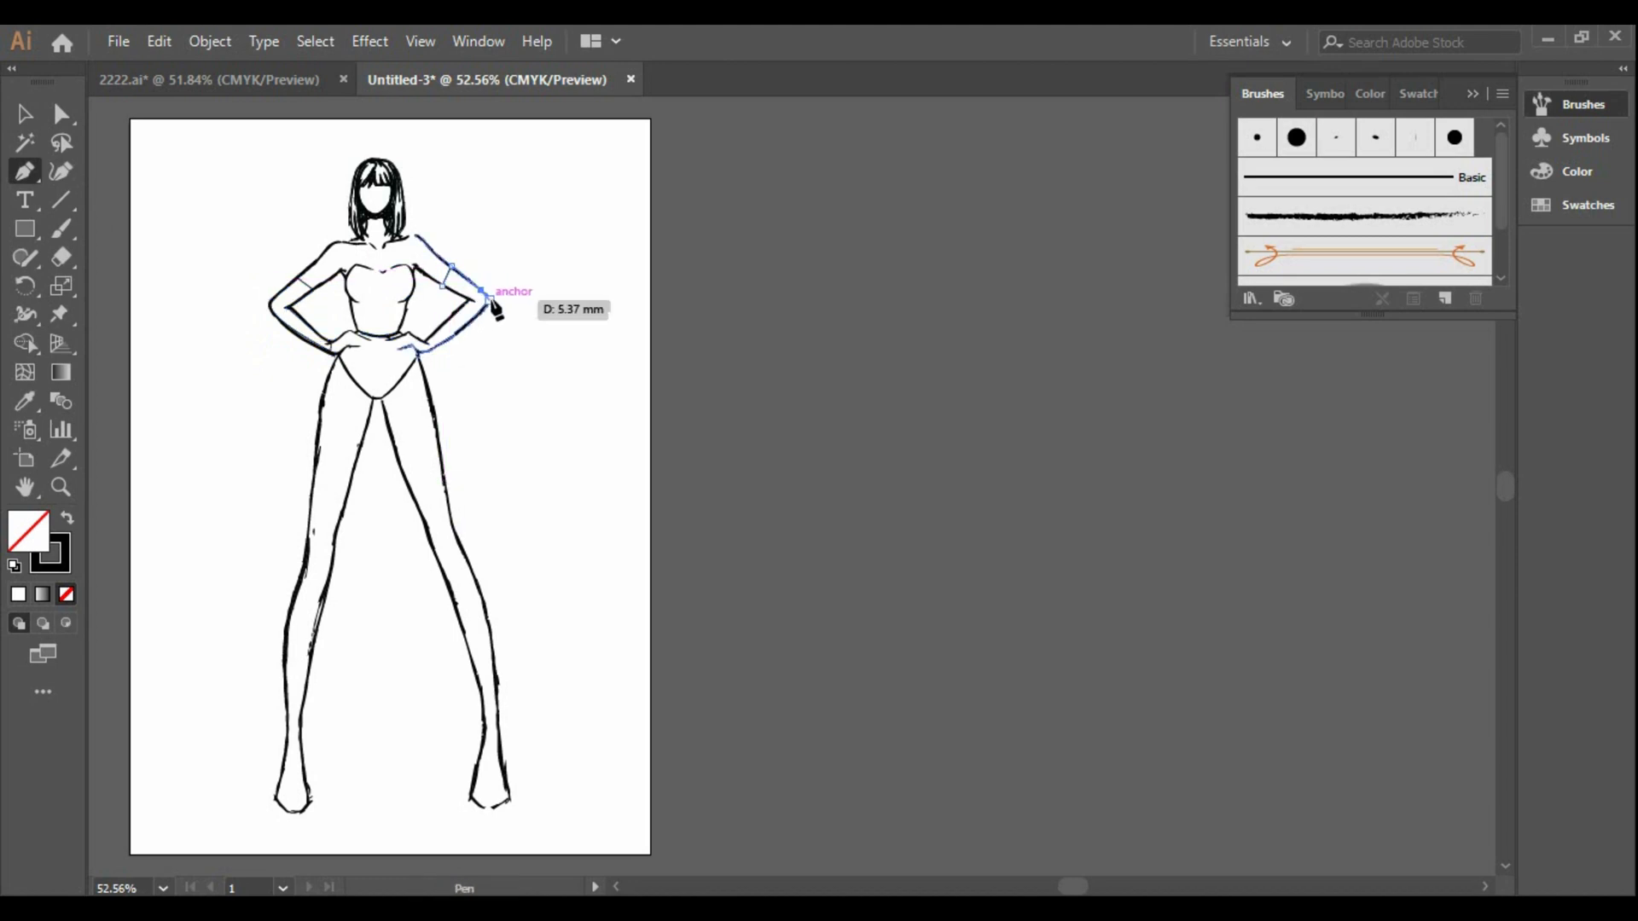
click(489, 300)
click(472, 321)
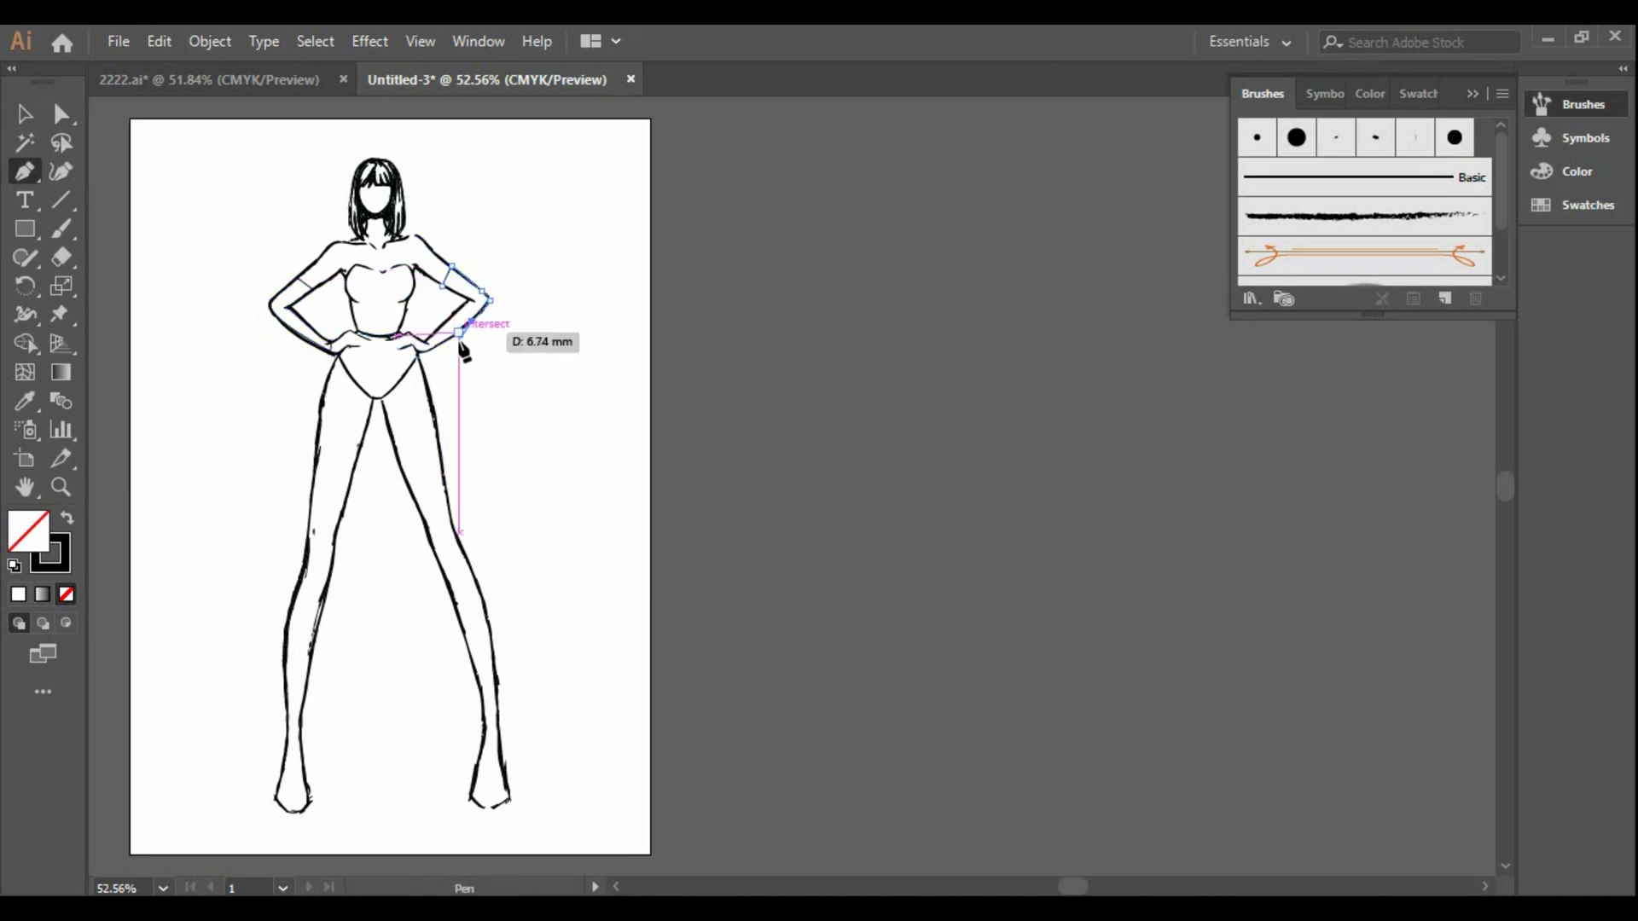
click(425, 340)
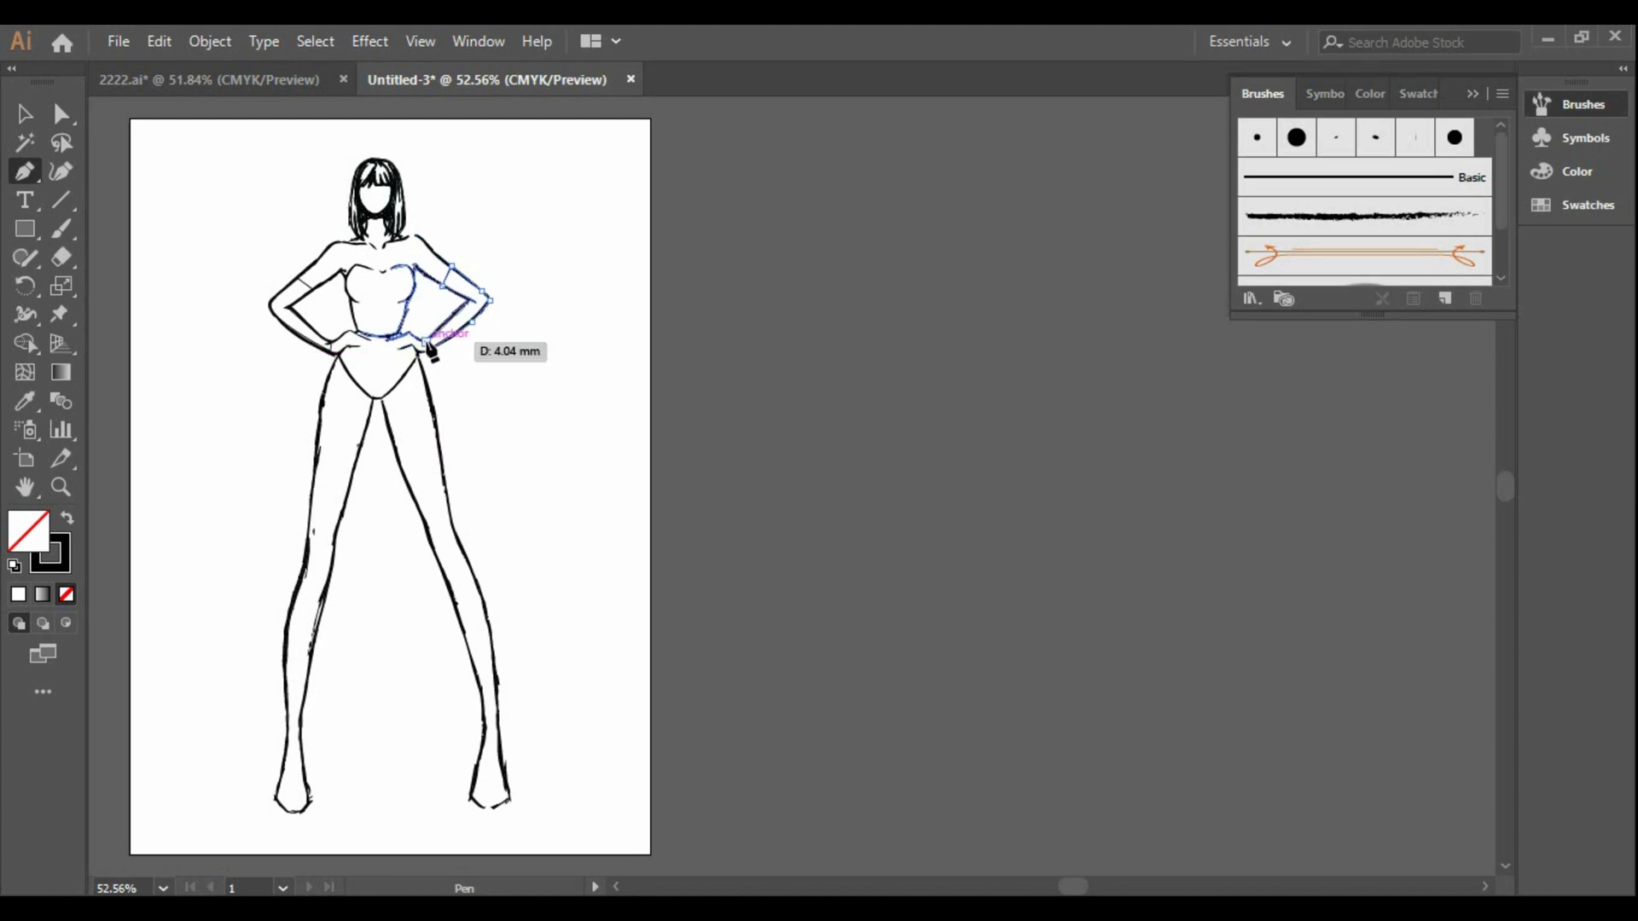
click(468, 301)
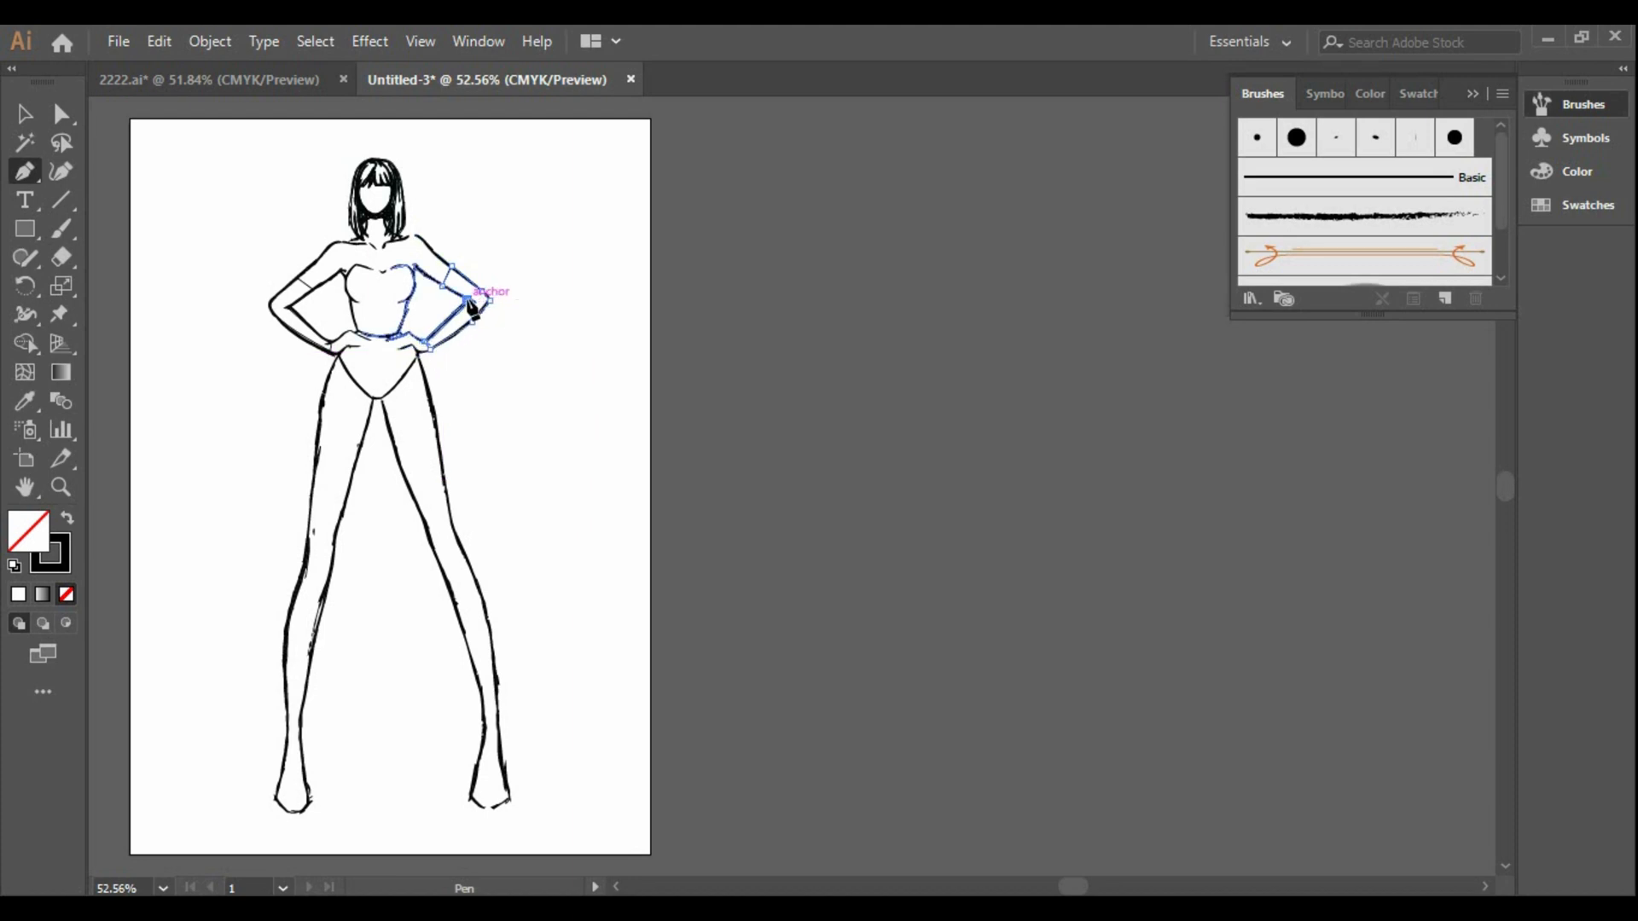
click(442, 285)
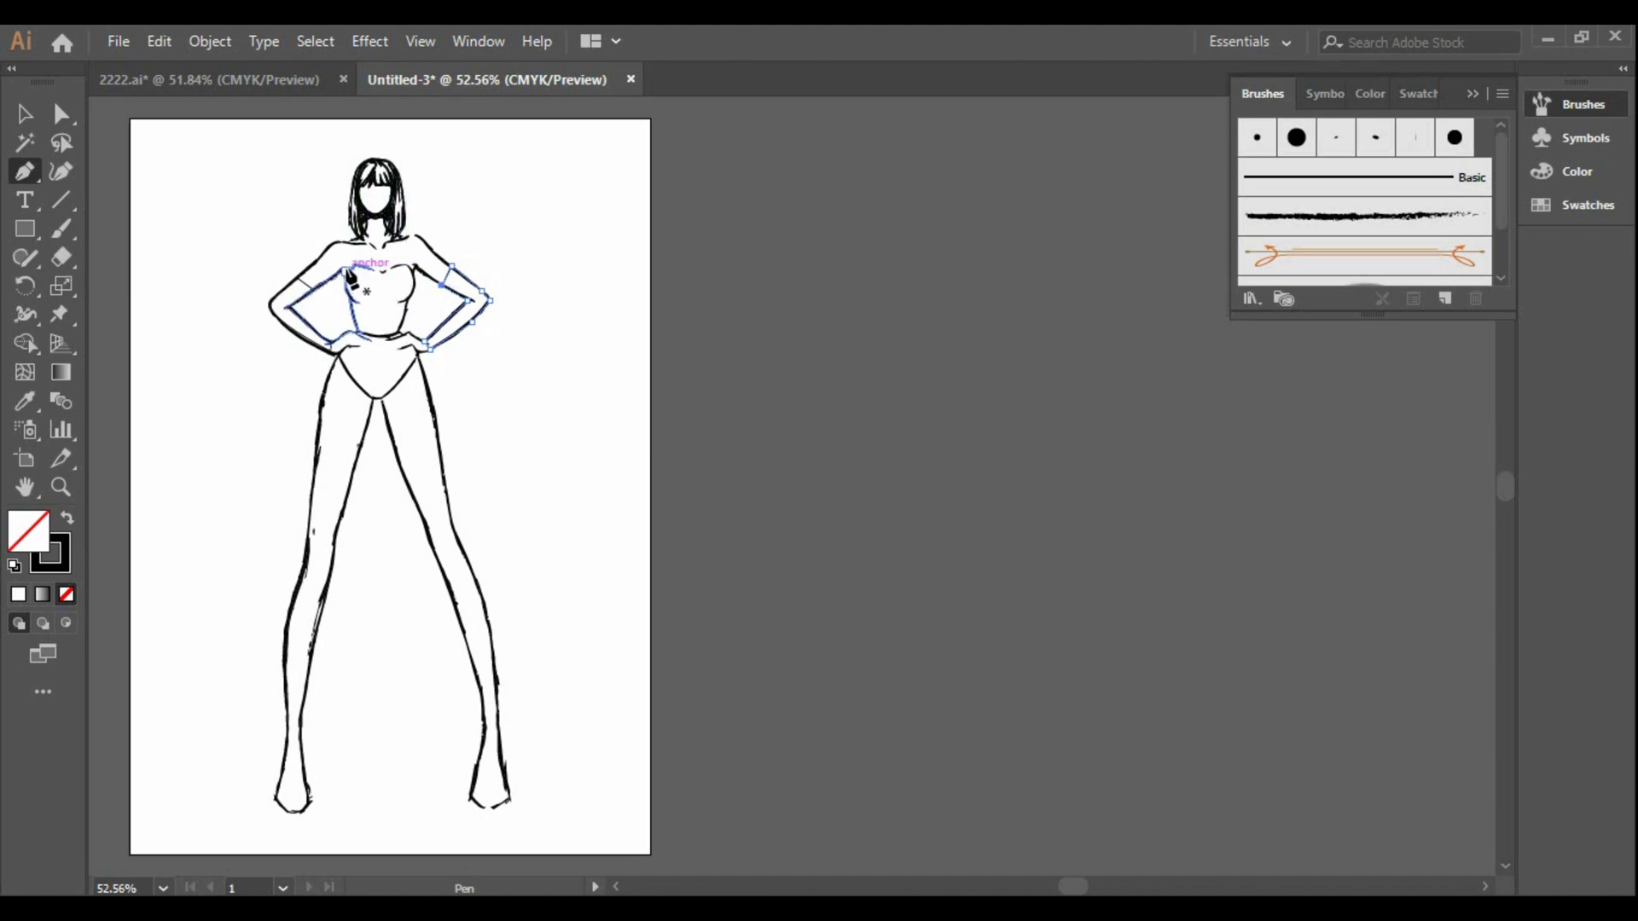
Start the bodice outline at the bust, following its upper edge and forming a deep V neckline that plunges to just above the waist
click(347, 270)
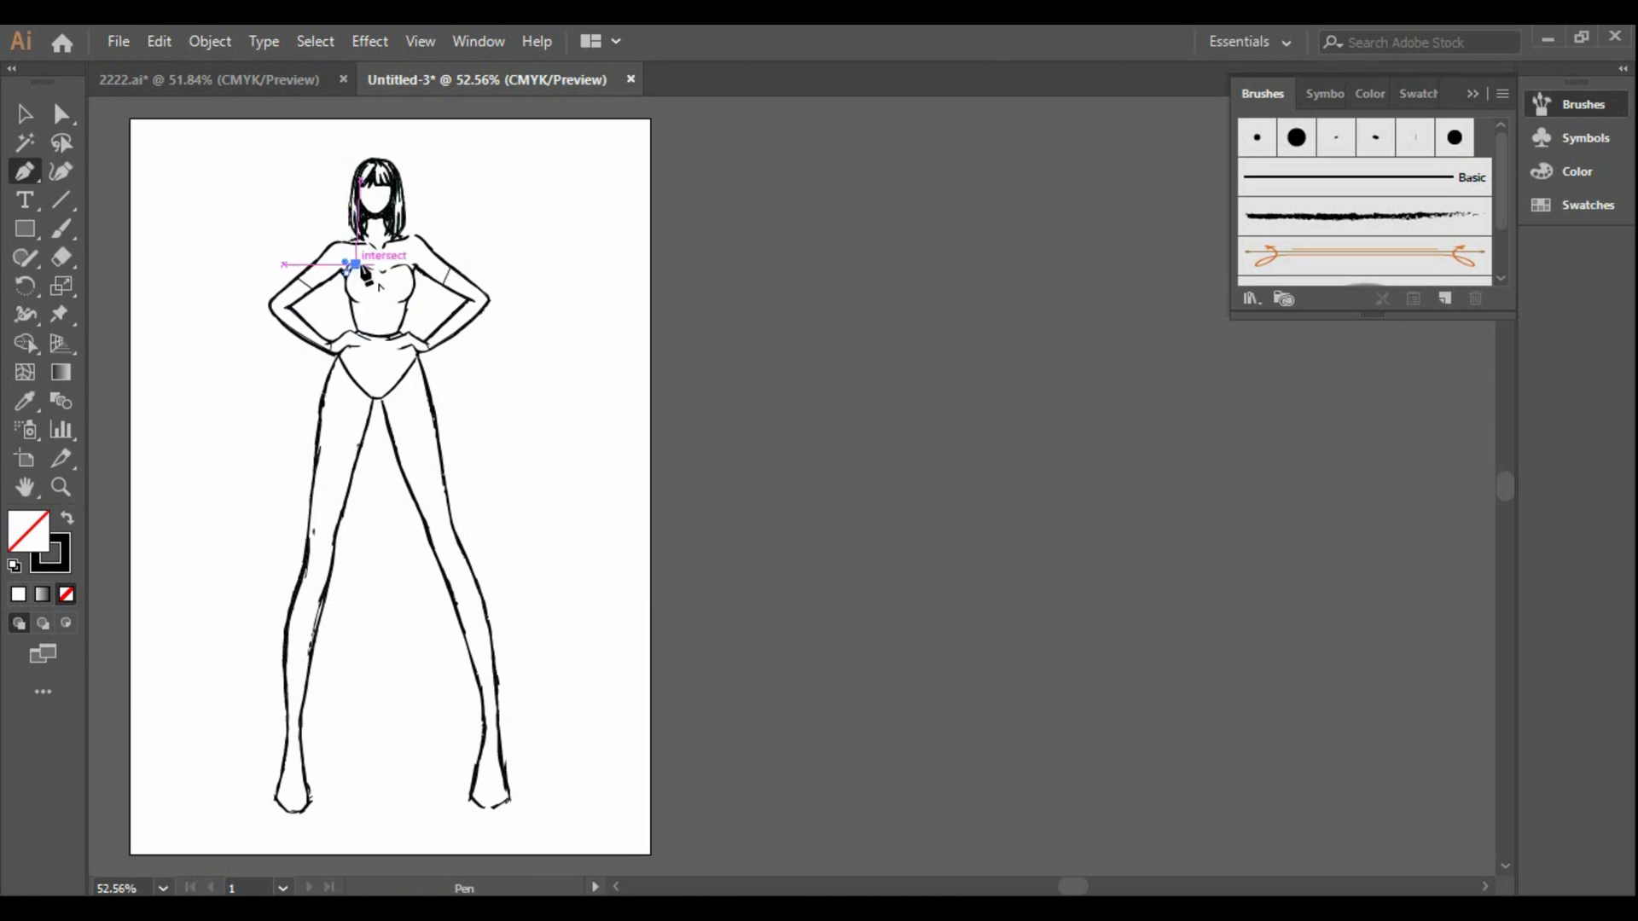
click(366, 267)
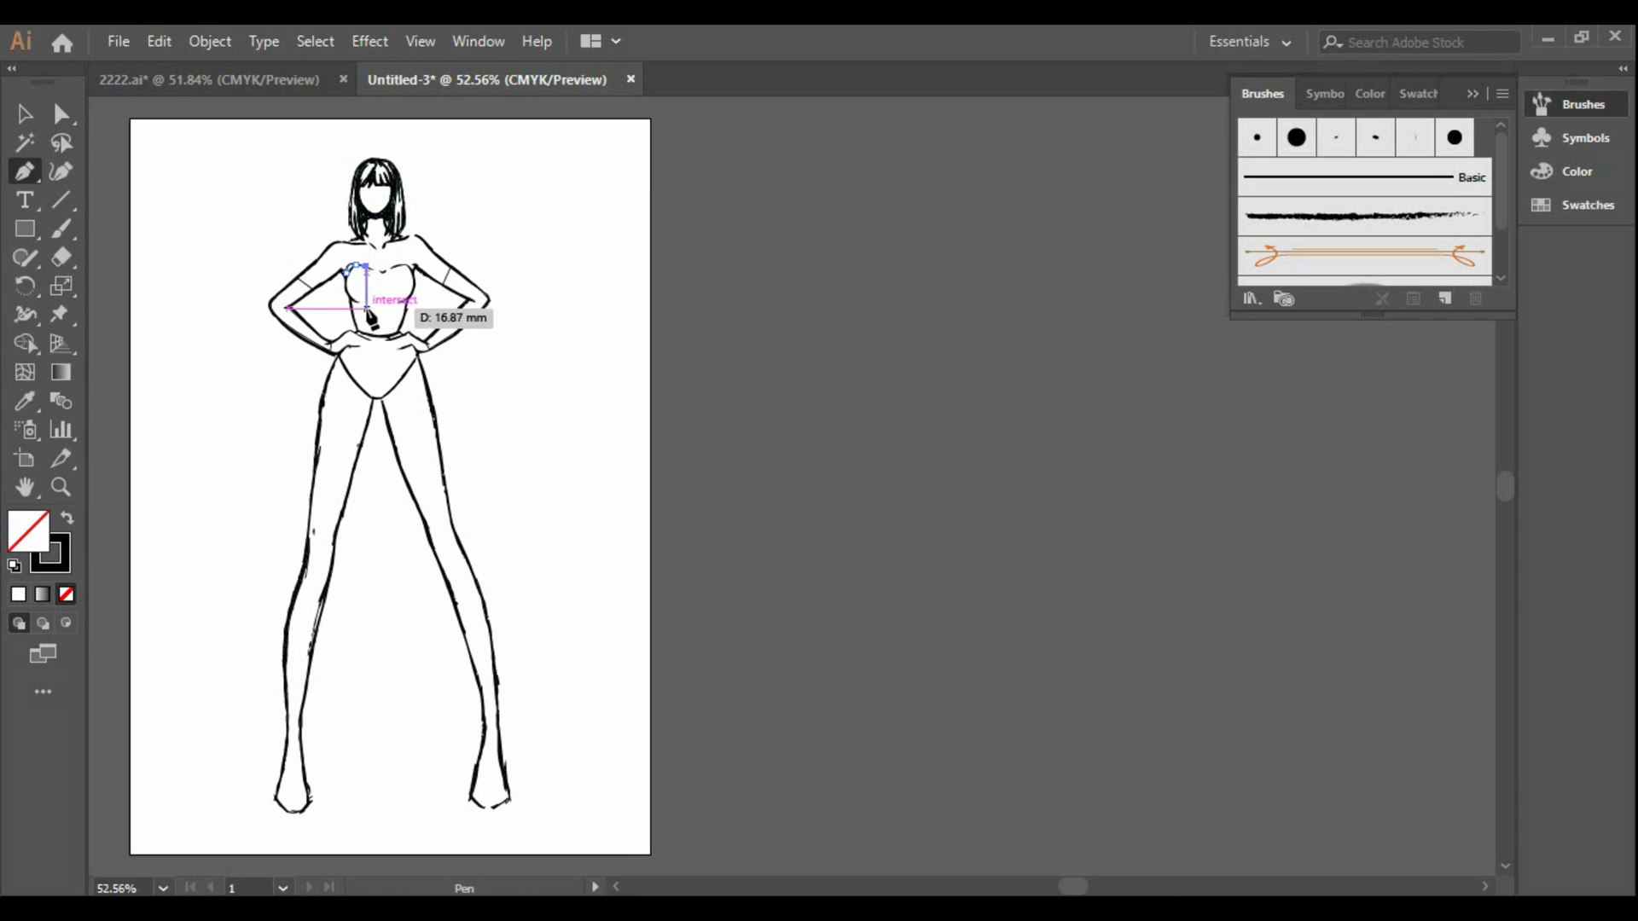
click(366, 308)
click(380, 334)
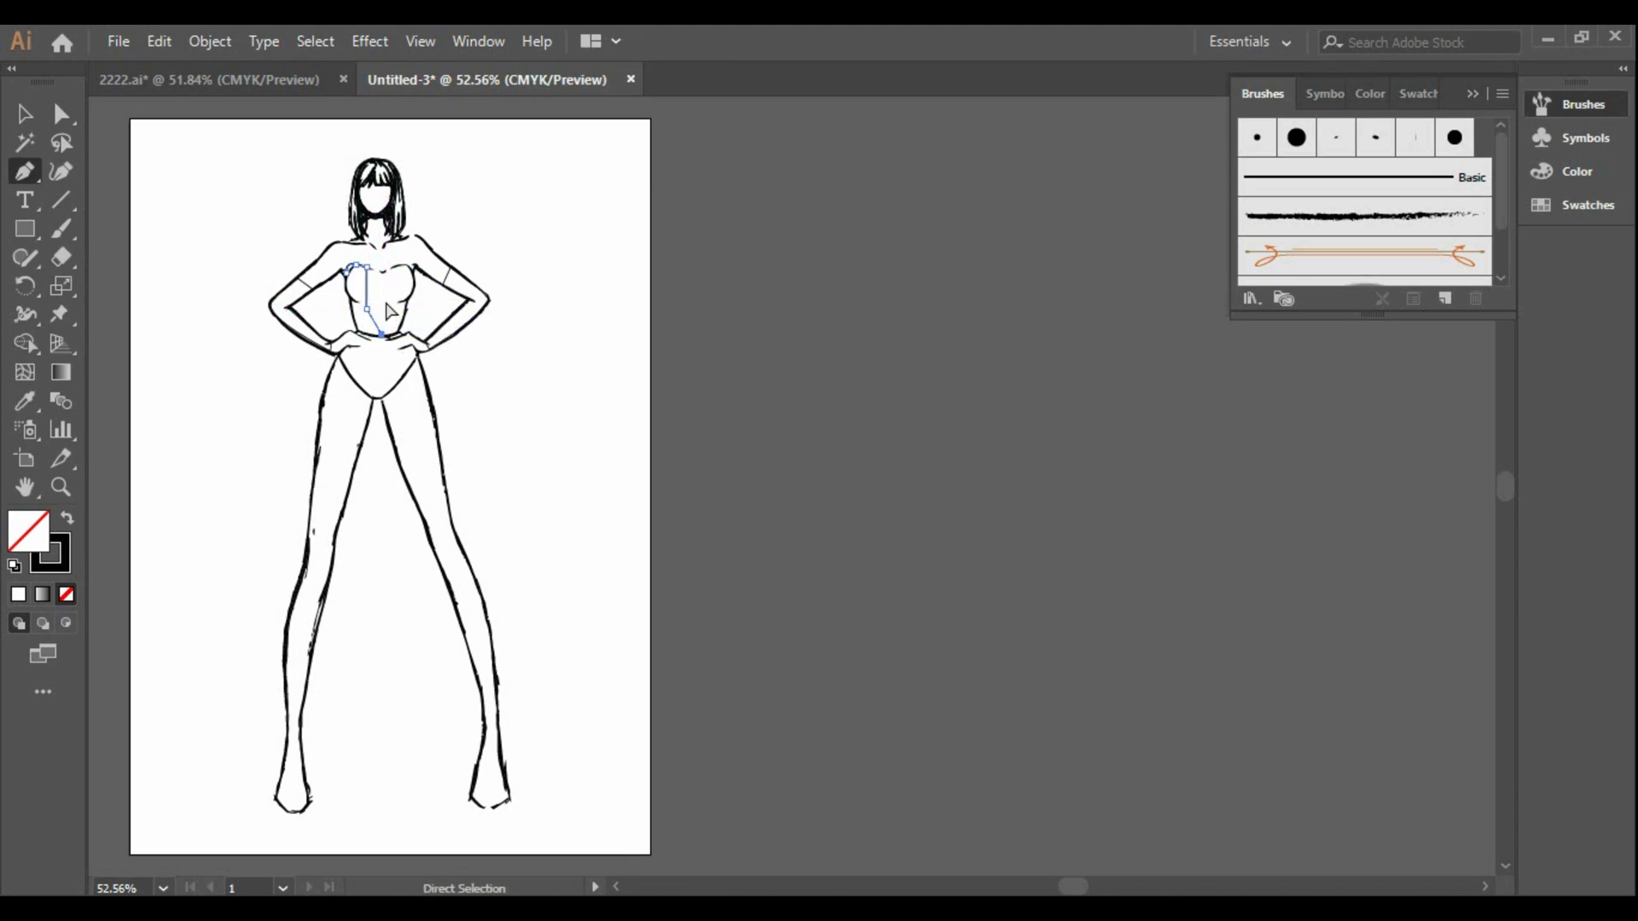
key(ctrl+z)
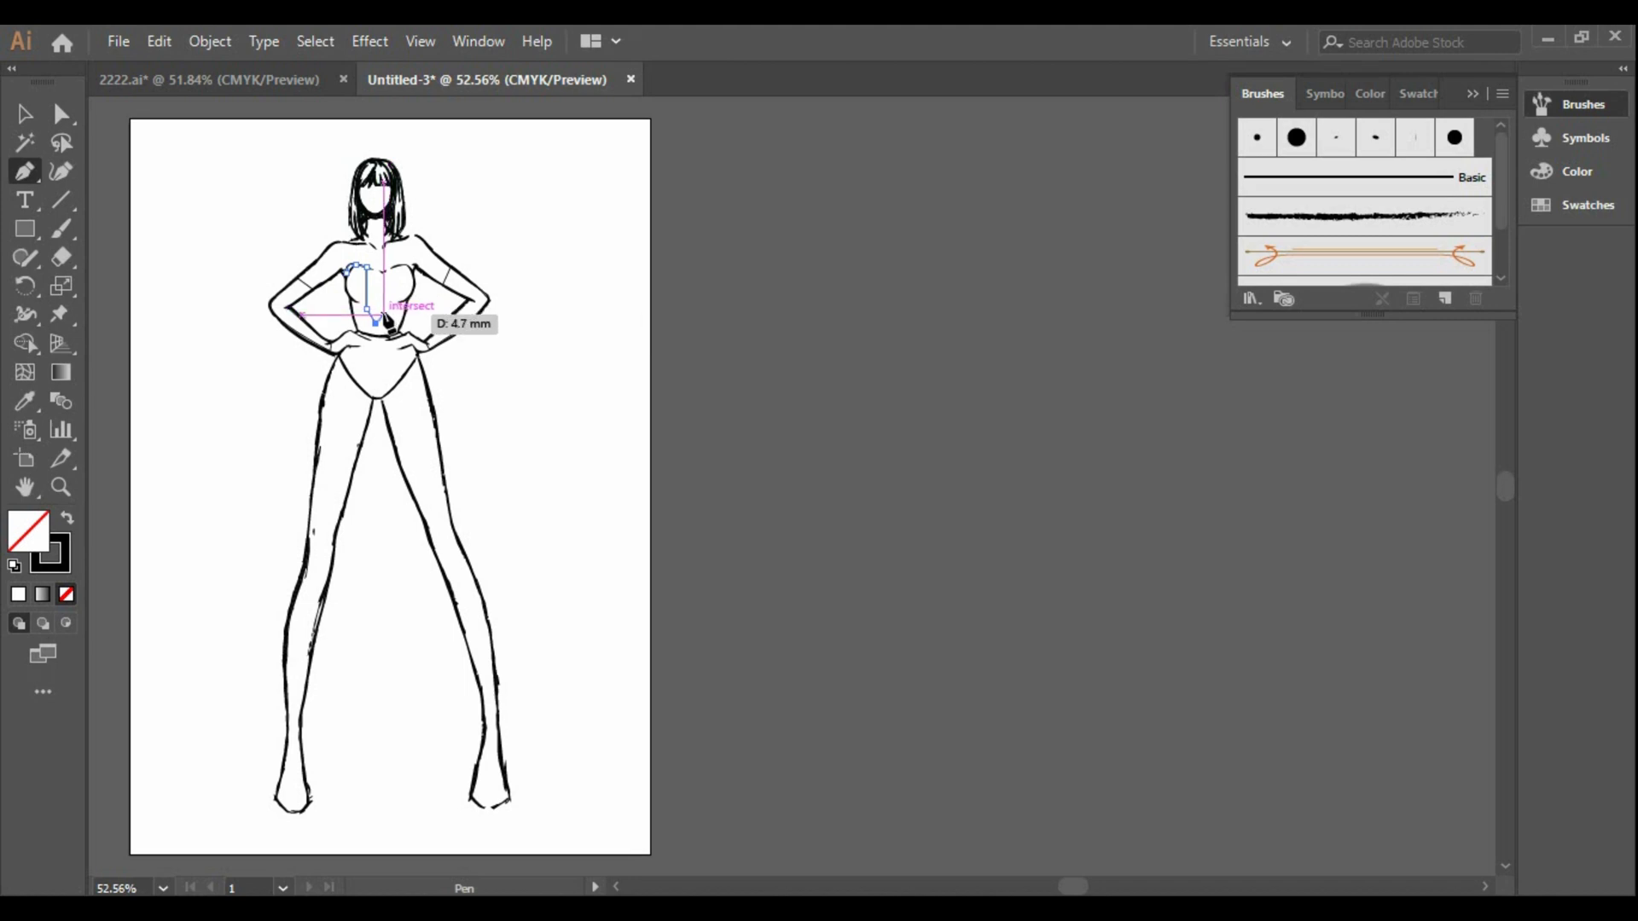
key(ctrl)
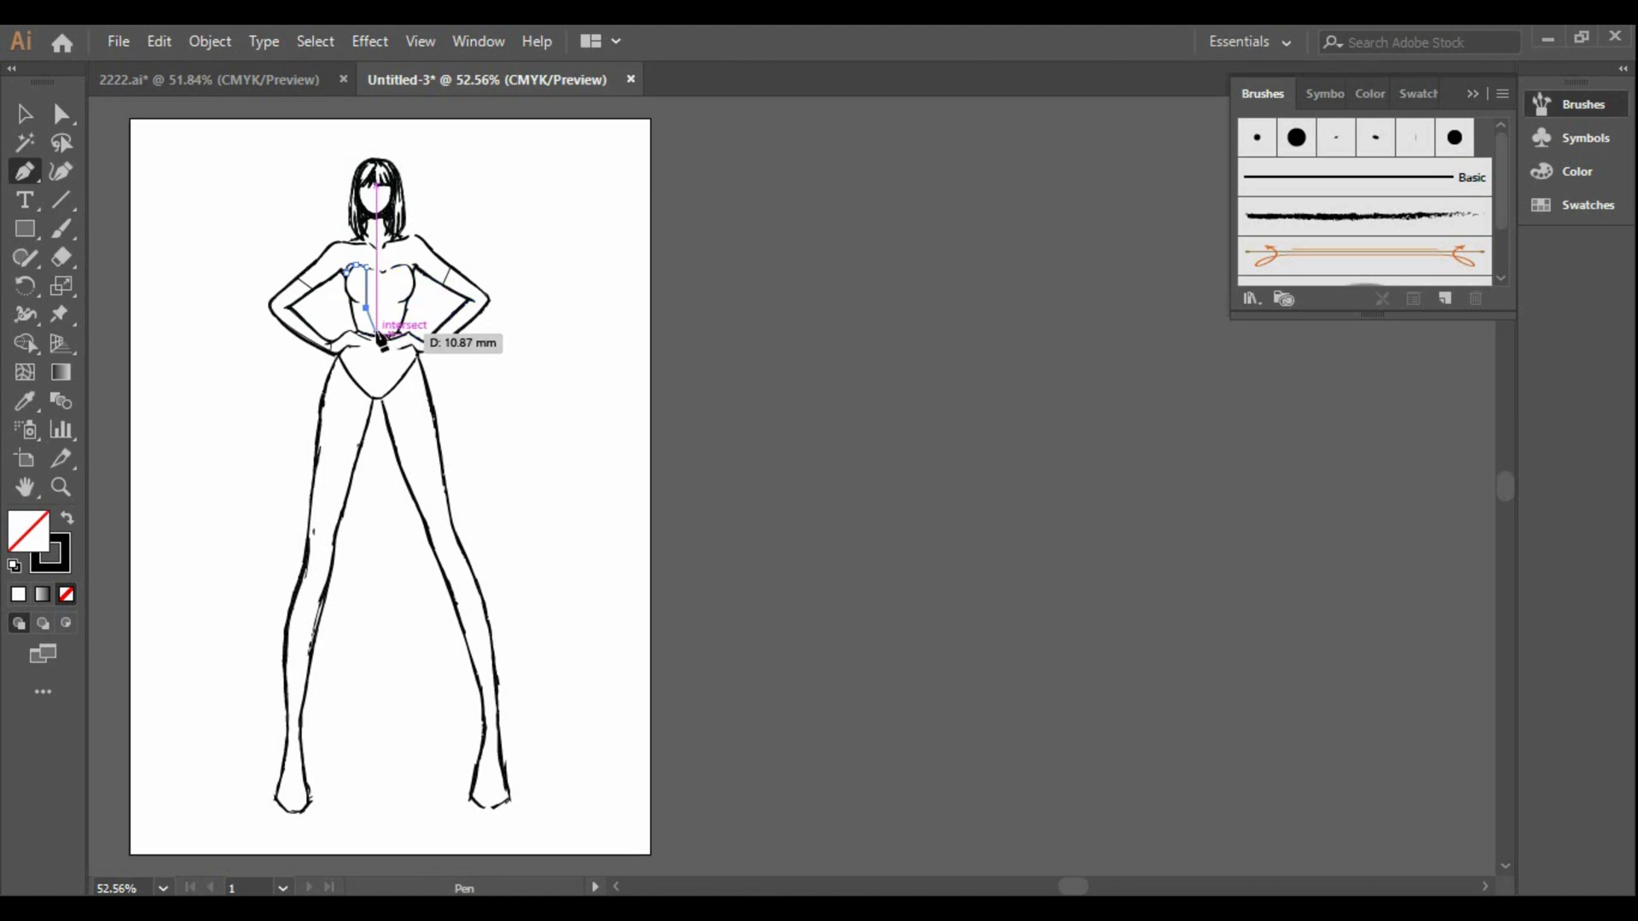
click(375, 324)
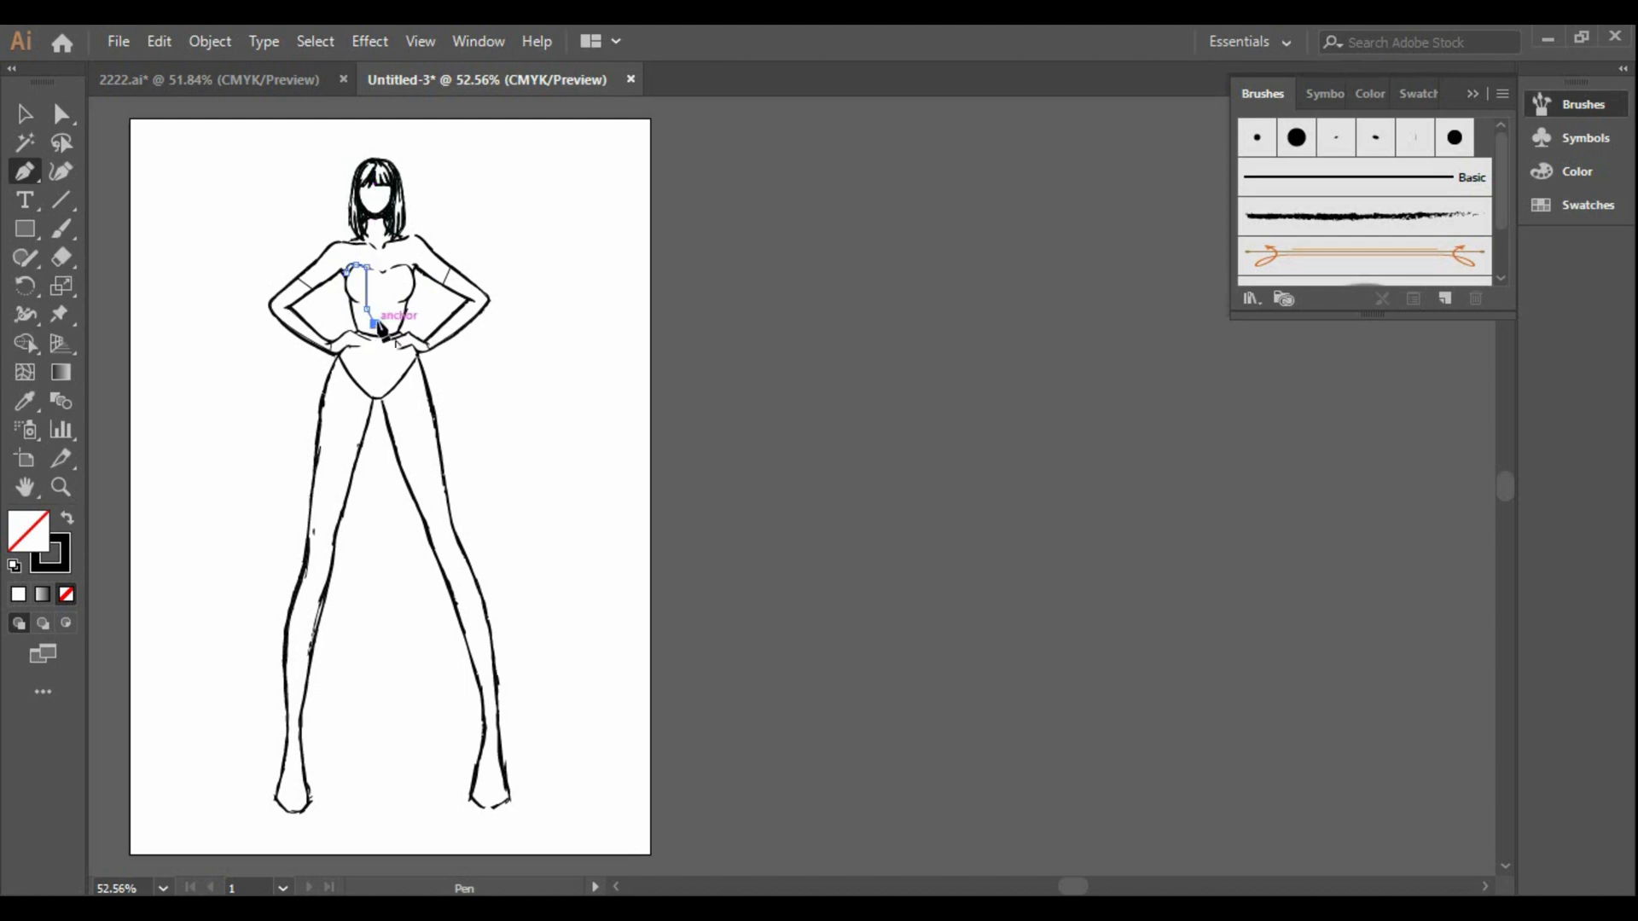
click(386, 310)
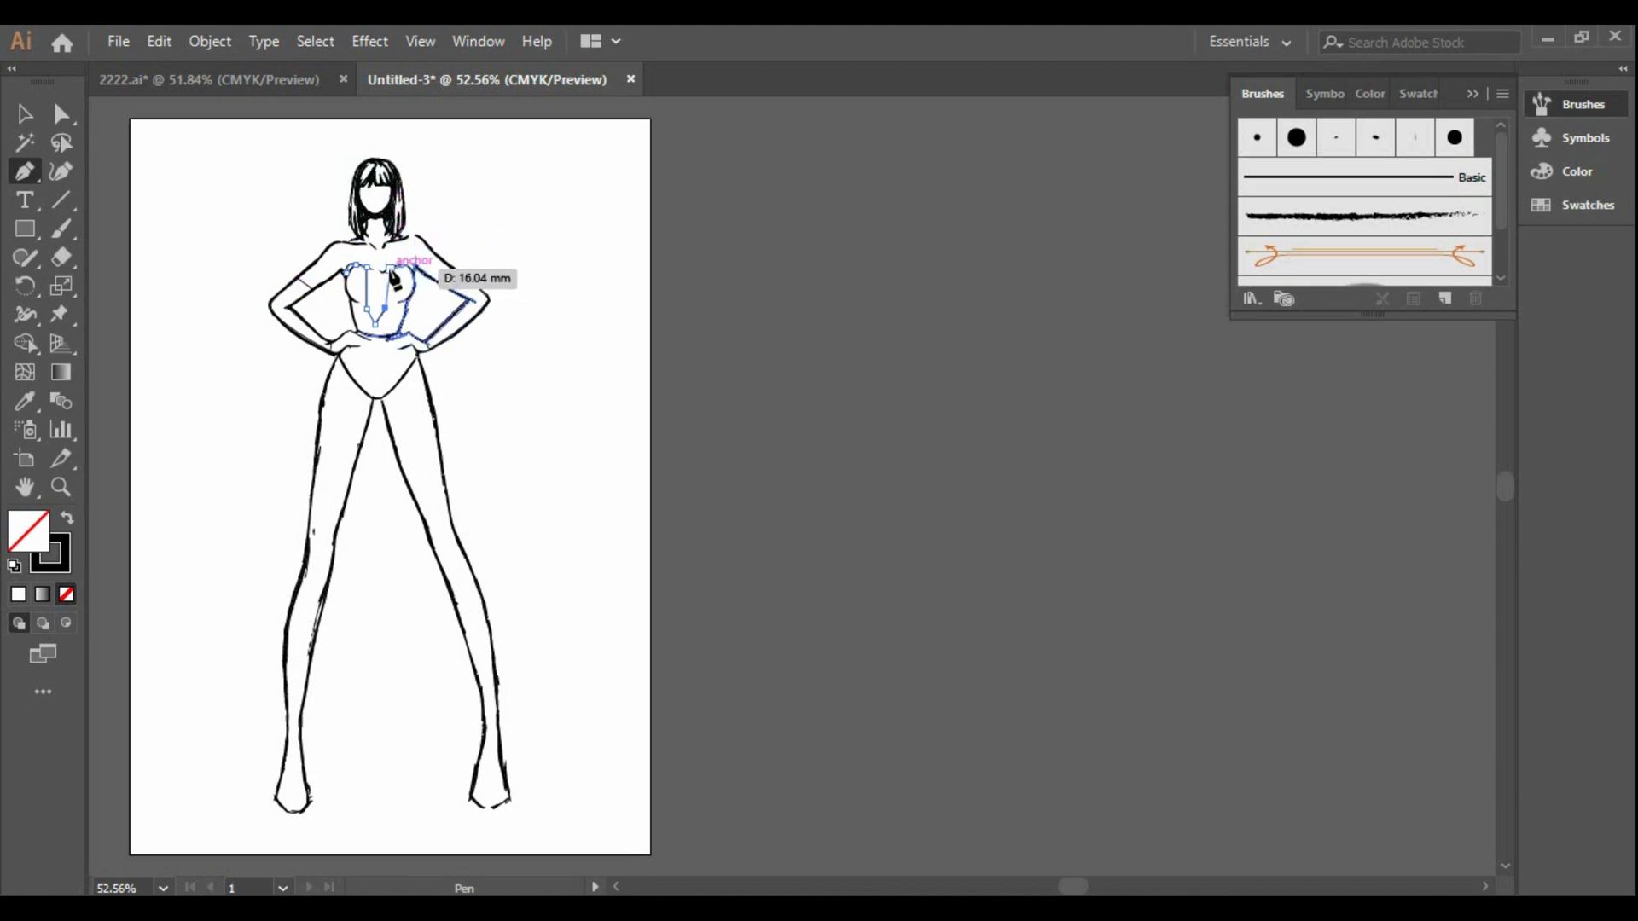
click(389, 271)
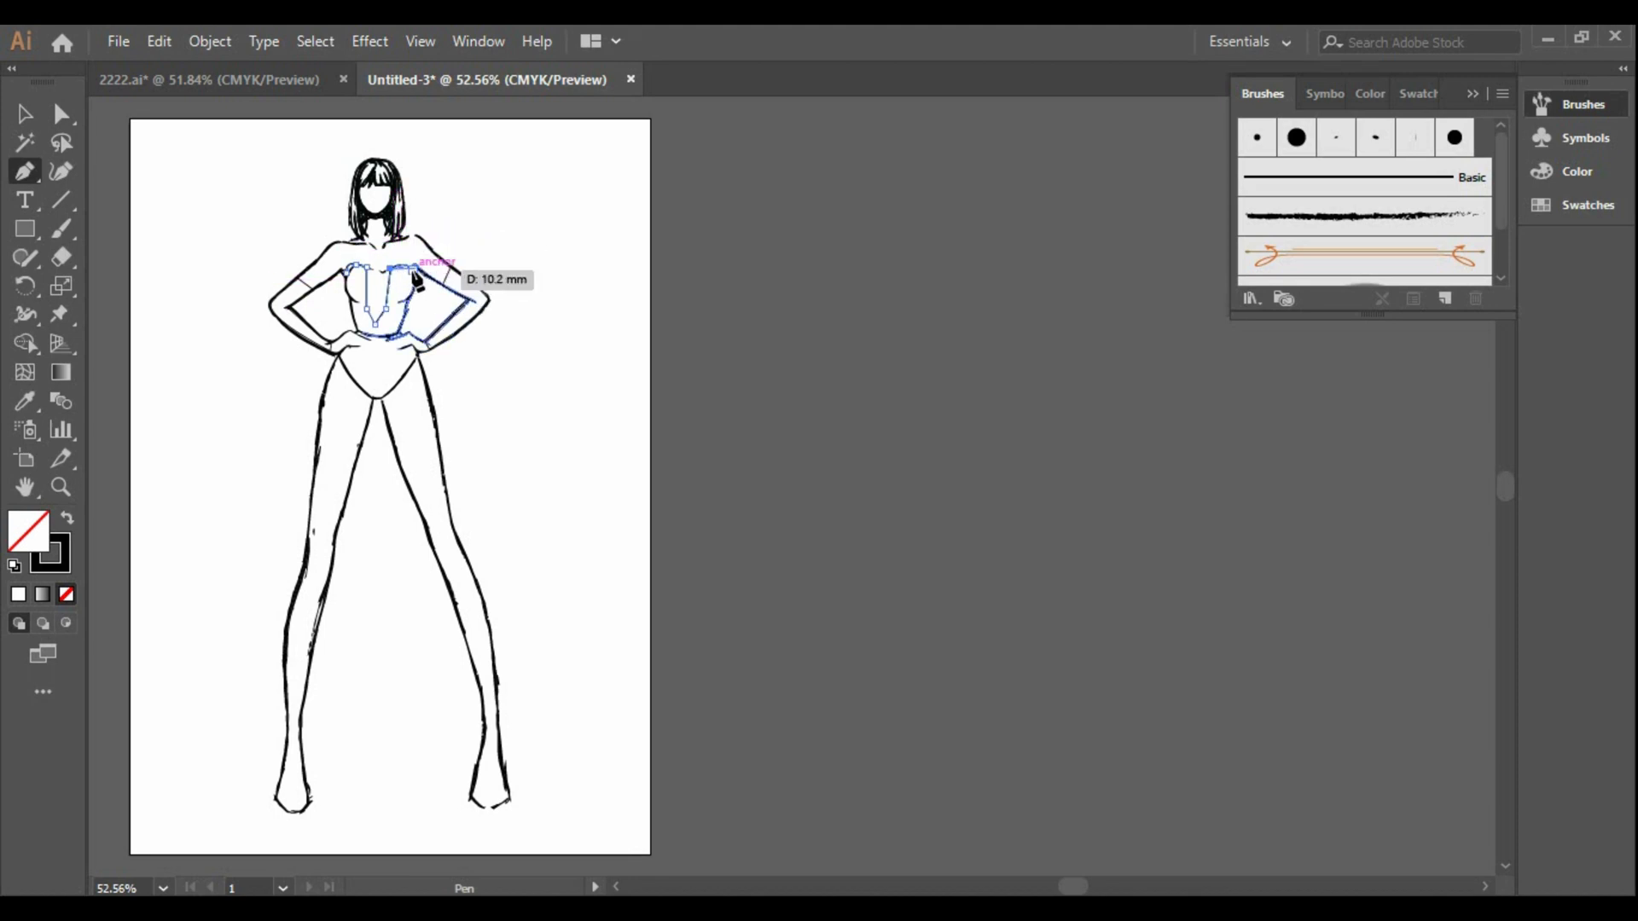
Continue the bodice outline around the outer bust and down the side of the torso to the waist
click(418, 260)
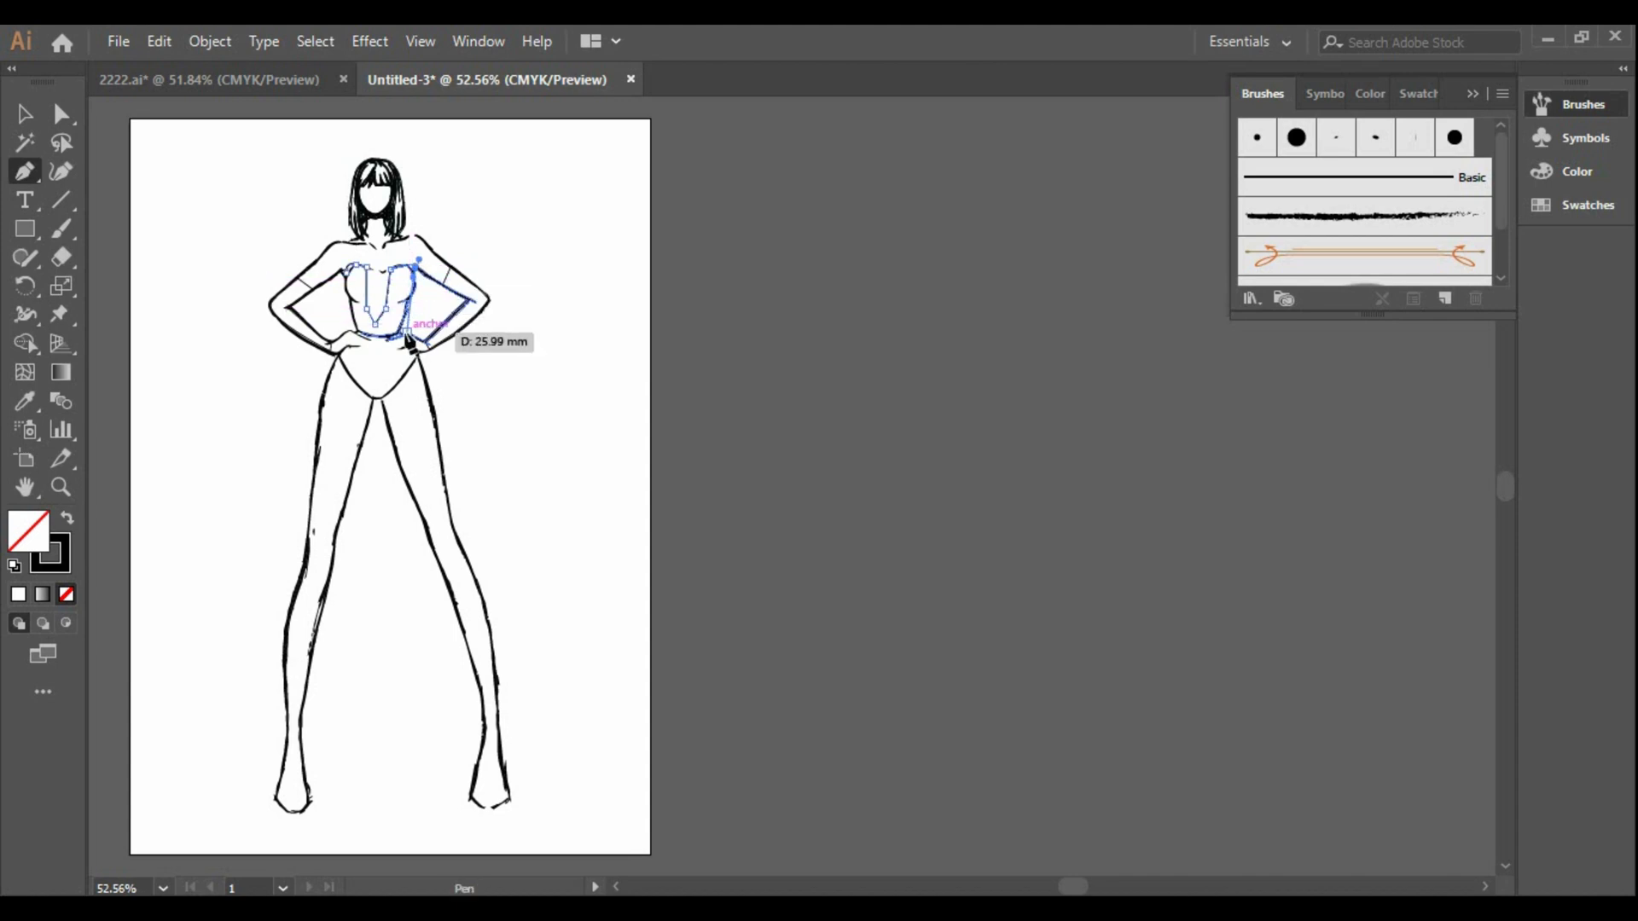
drag(408, 306, 390, 321)
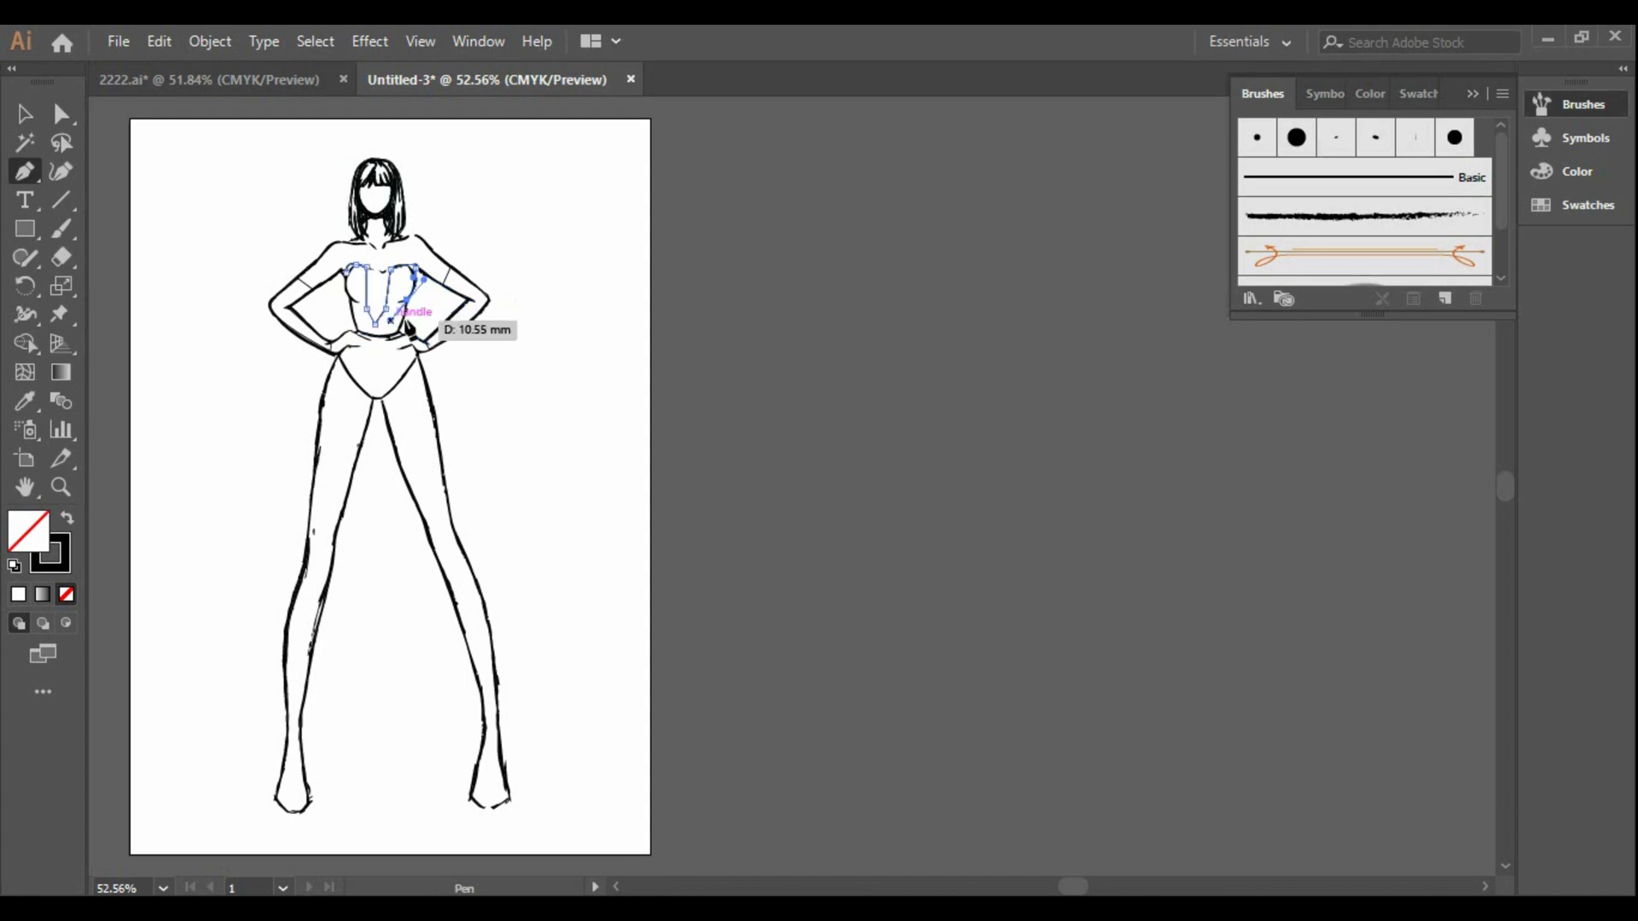
click(408, 301)
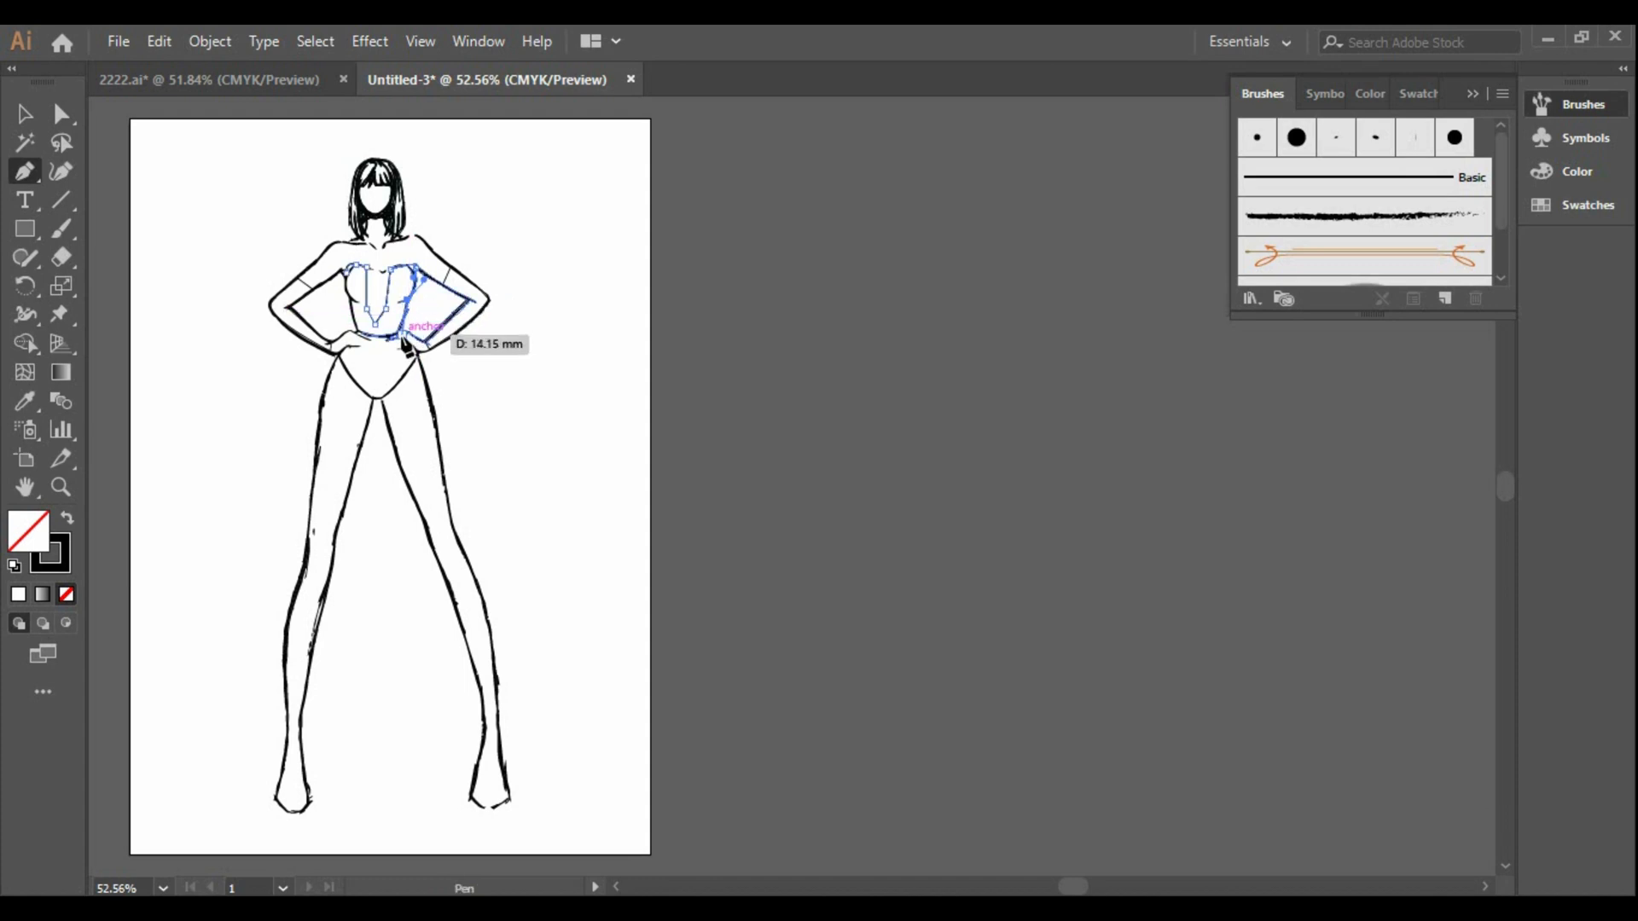
click(399, 334)
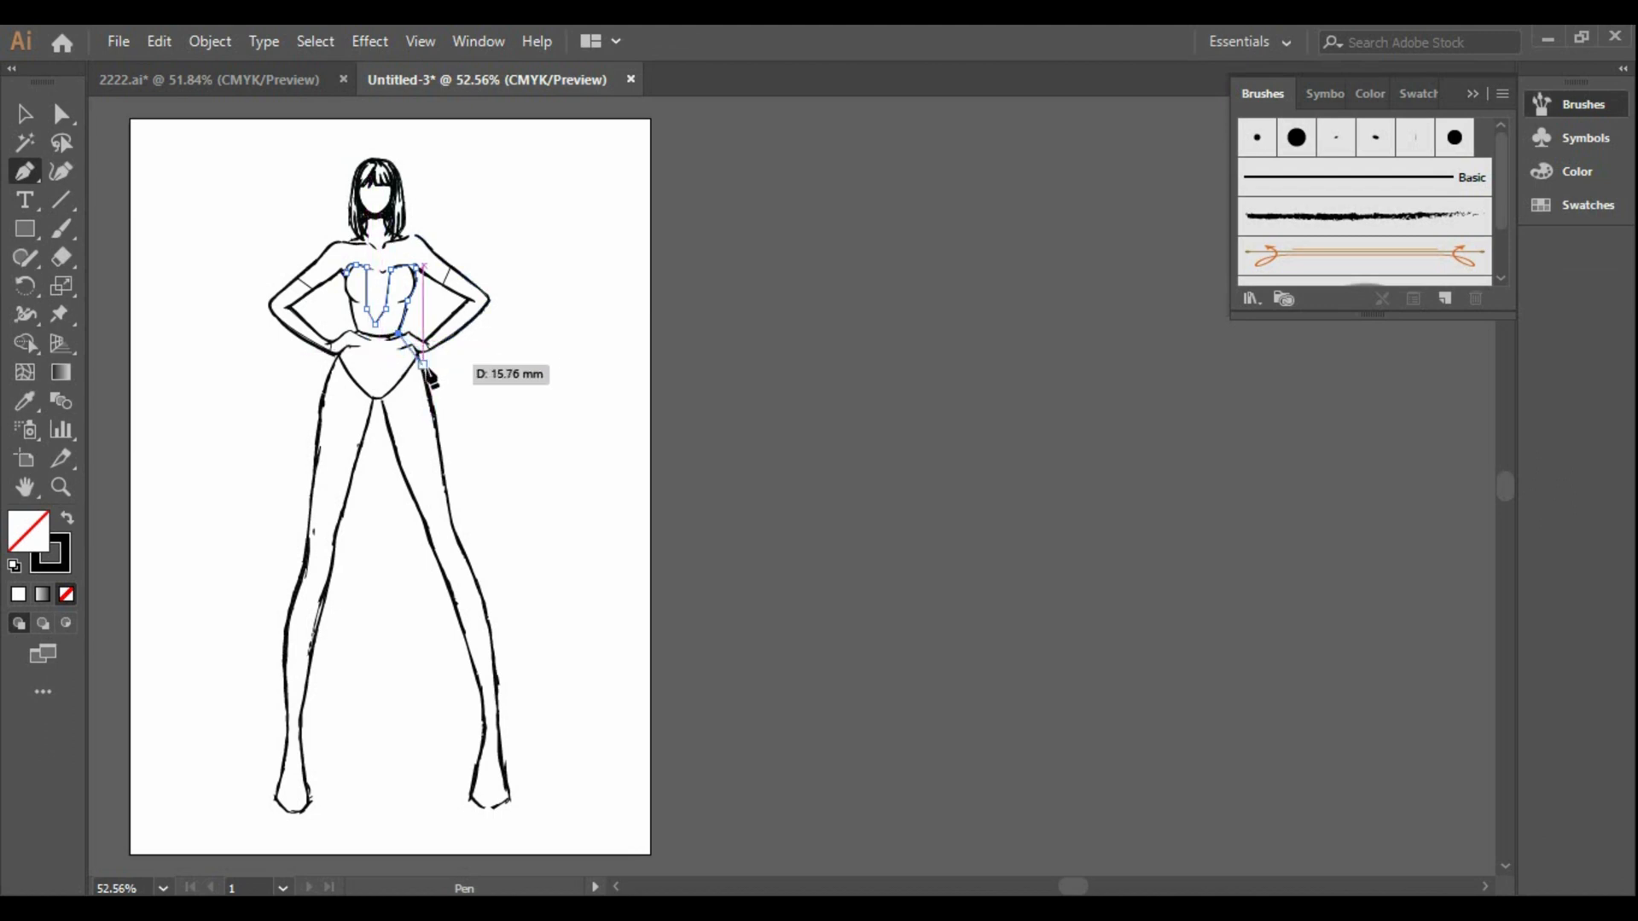
Extend the garment outline down the outer hip, across an upper-thigh hem and back up to the centre of the waist
click(424, 353)
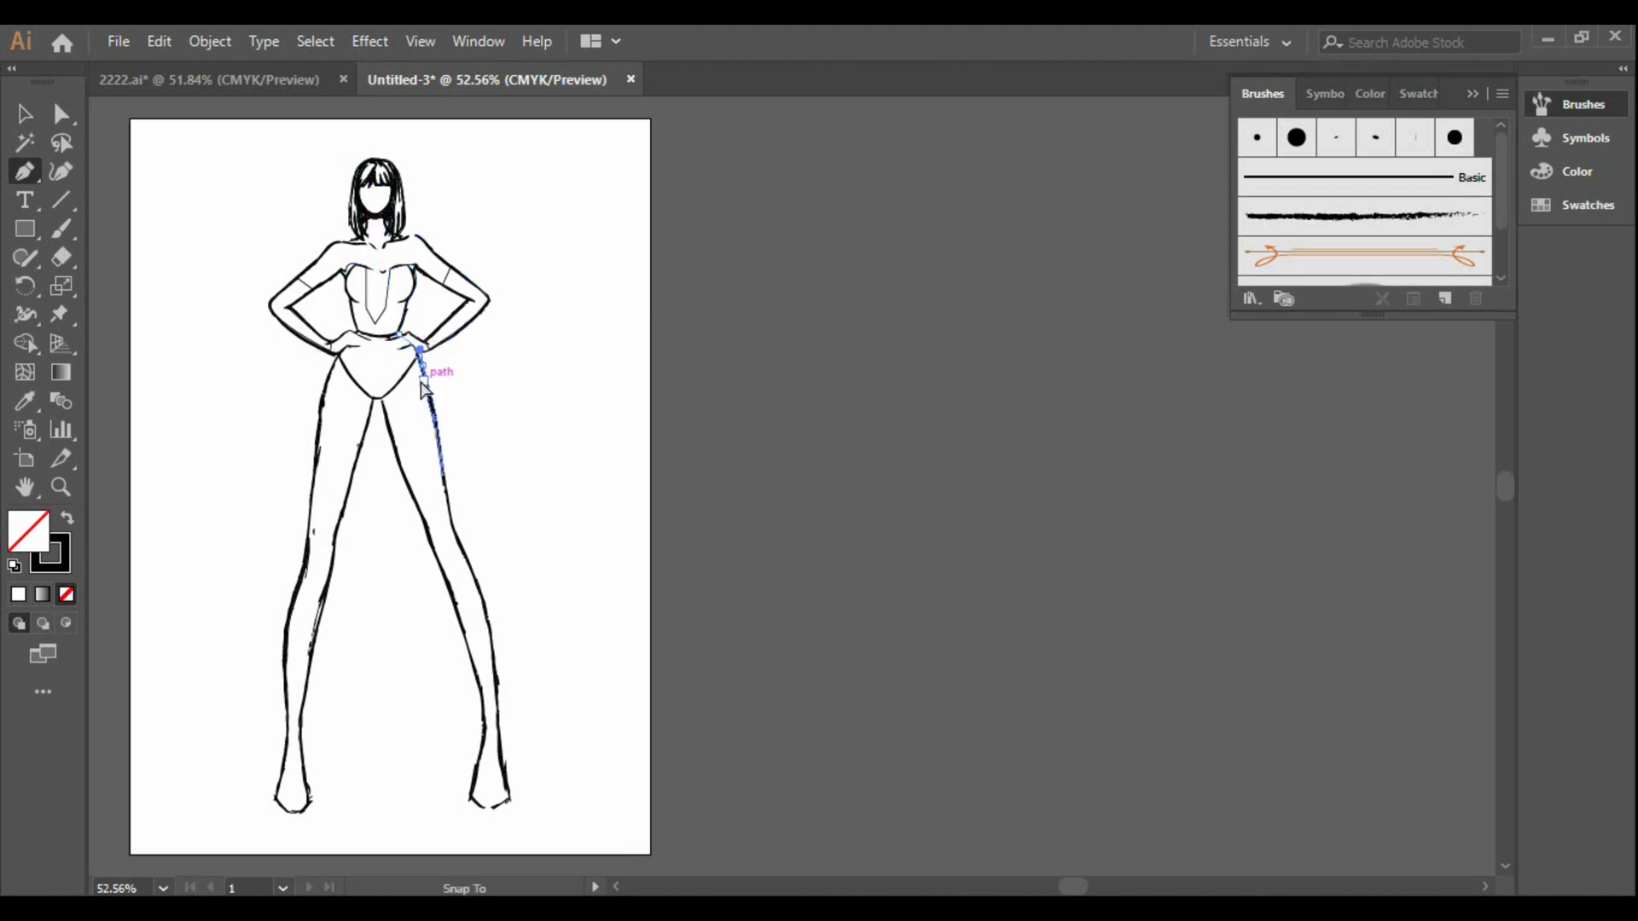
click(436, 437)
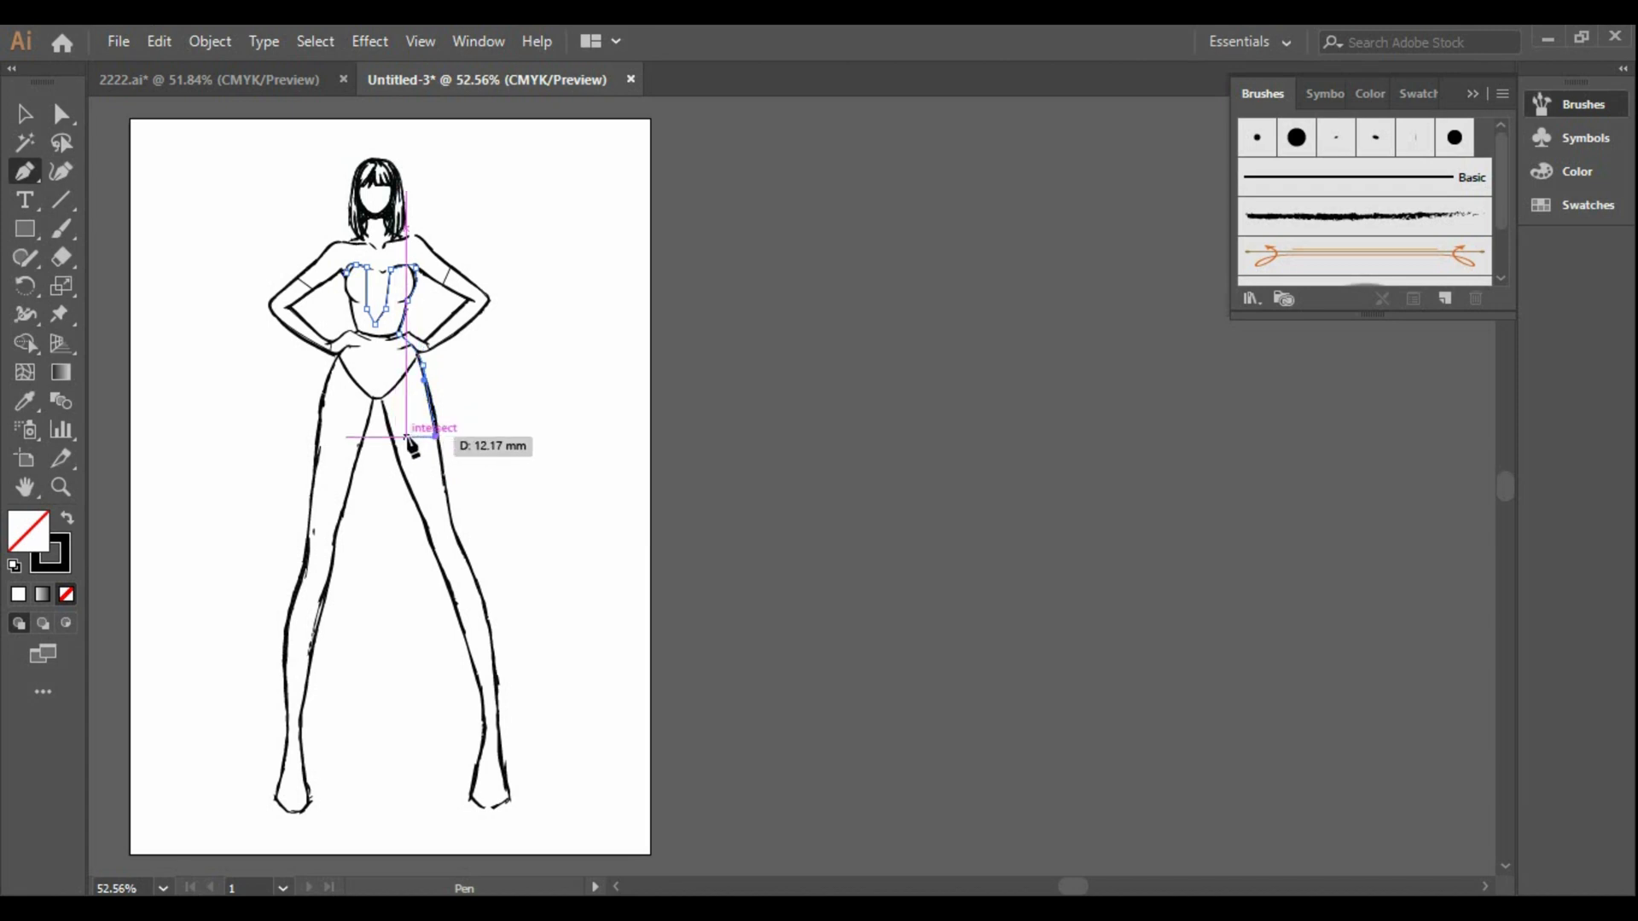
click(401, 436)
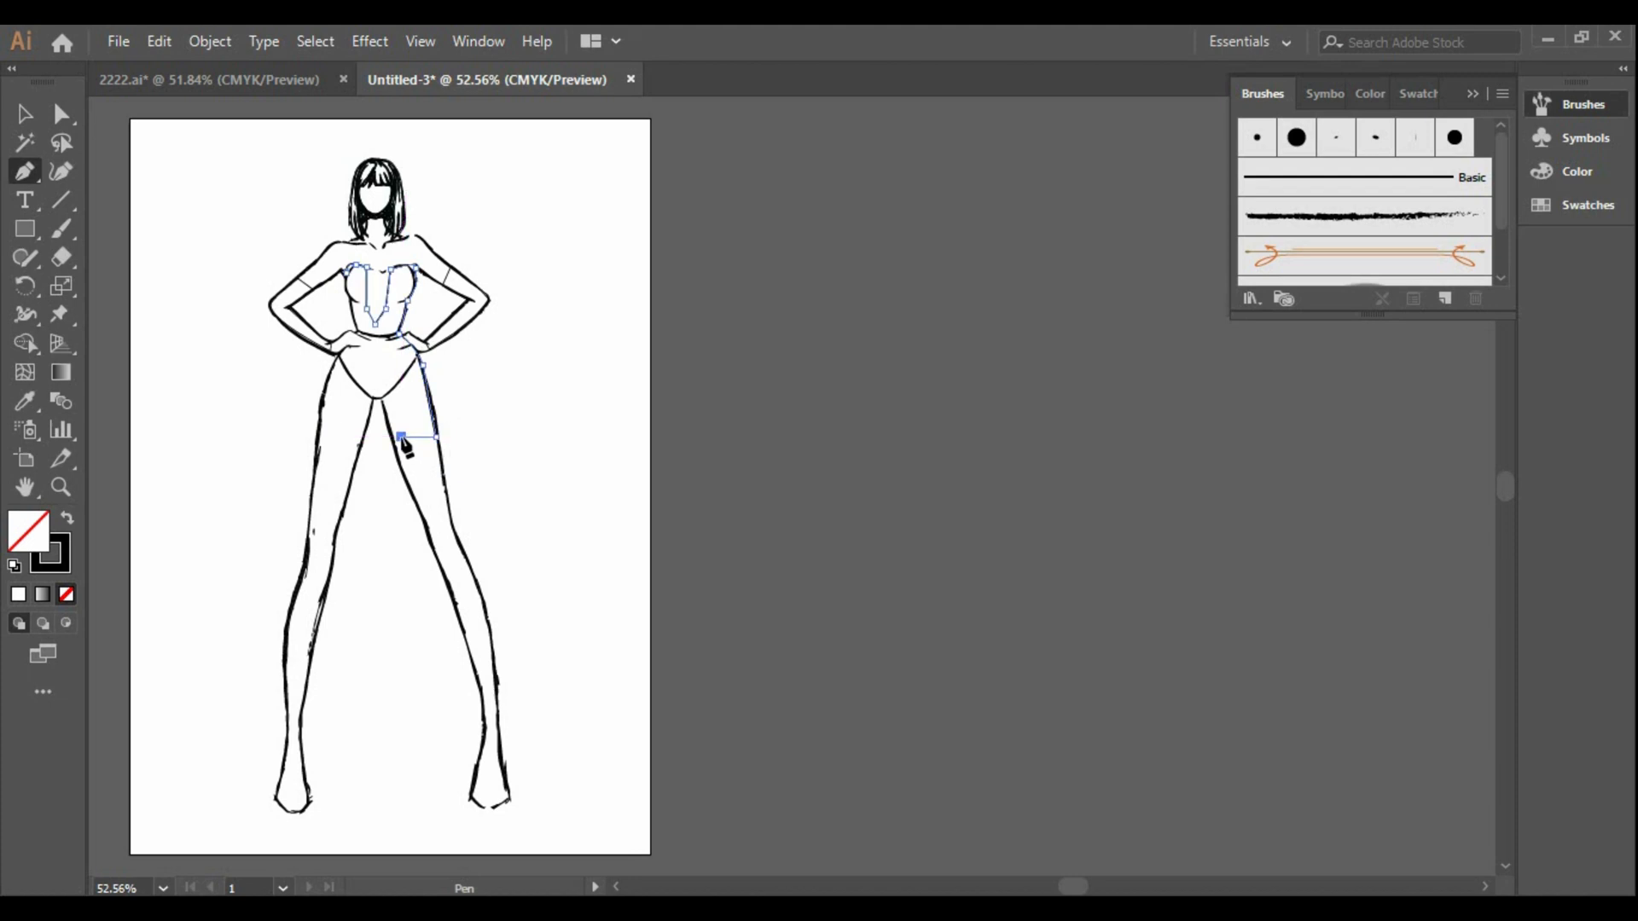
click(387, 337)
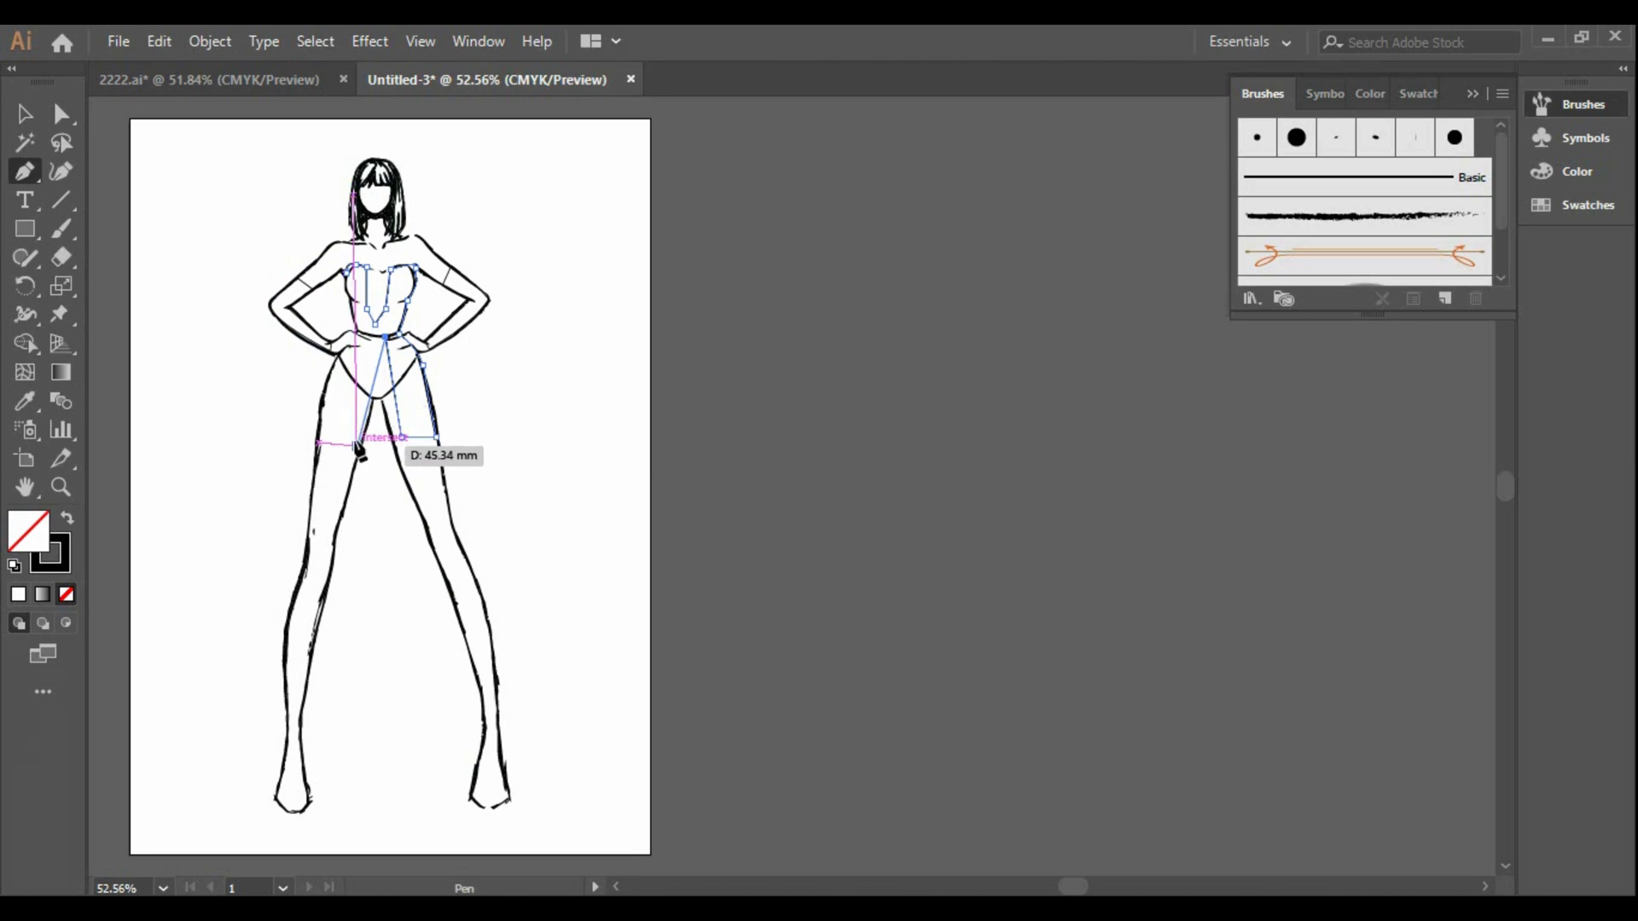
Outline the opposite skirt panel from the waist centre down to the upper thigh, across its hem and up a curved outer edge to the waist
click(356, 438)
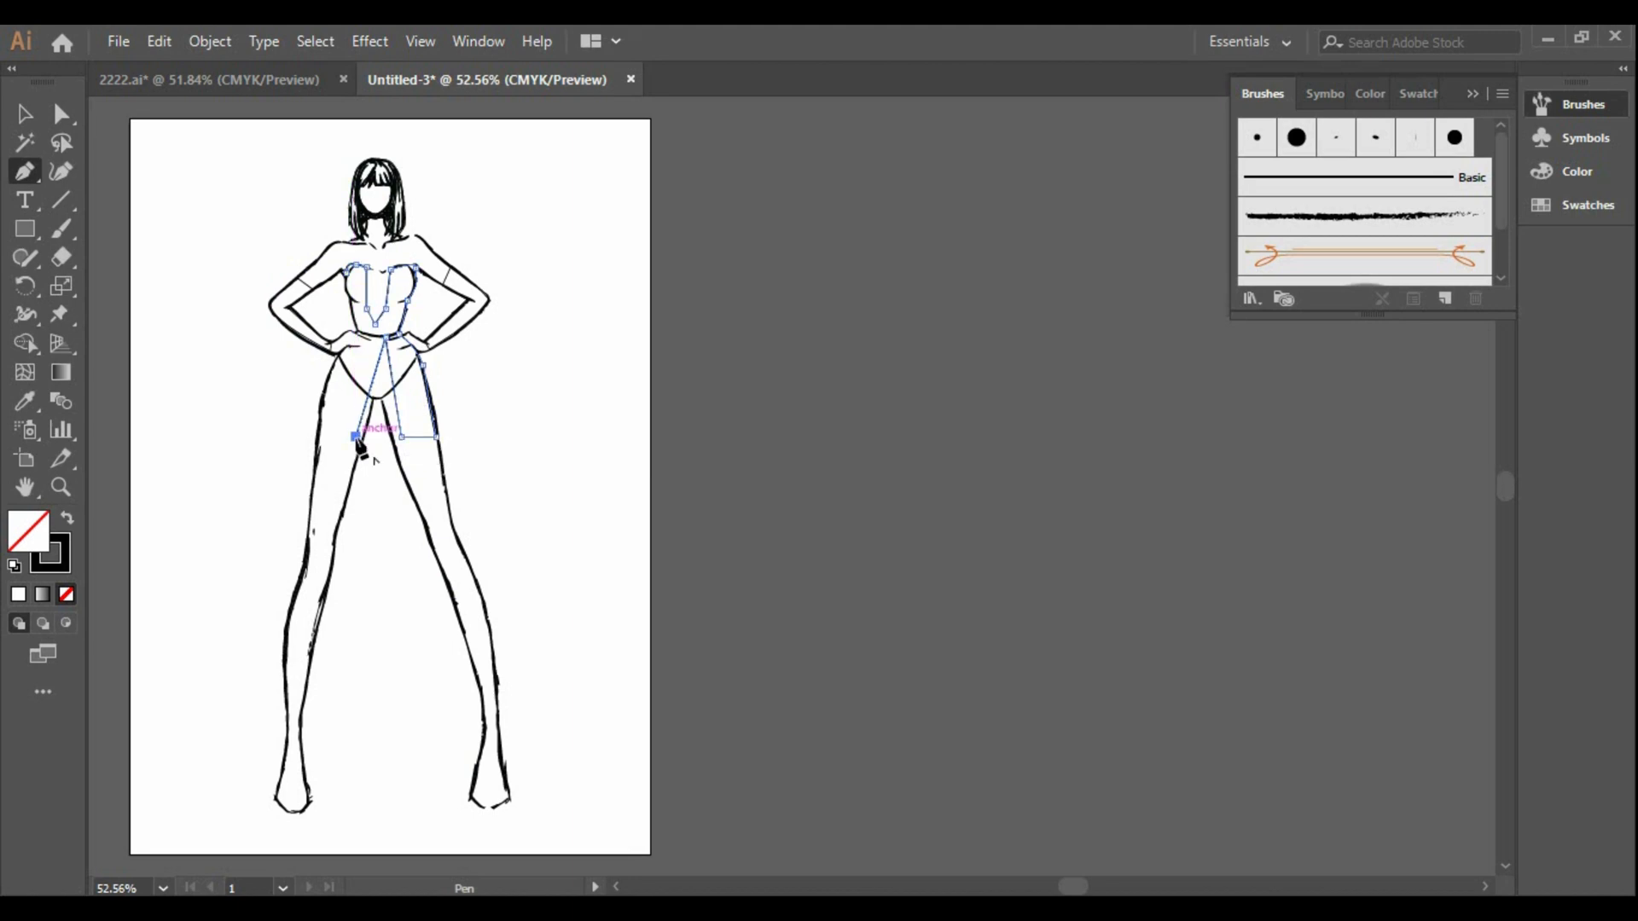
click(355, 326)
click(438, 437)
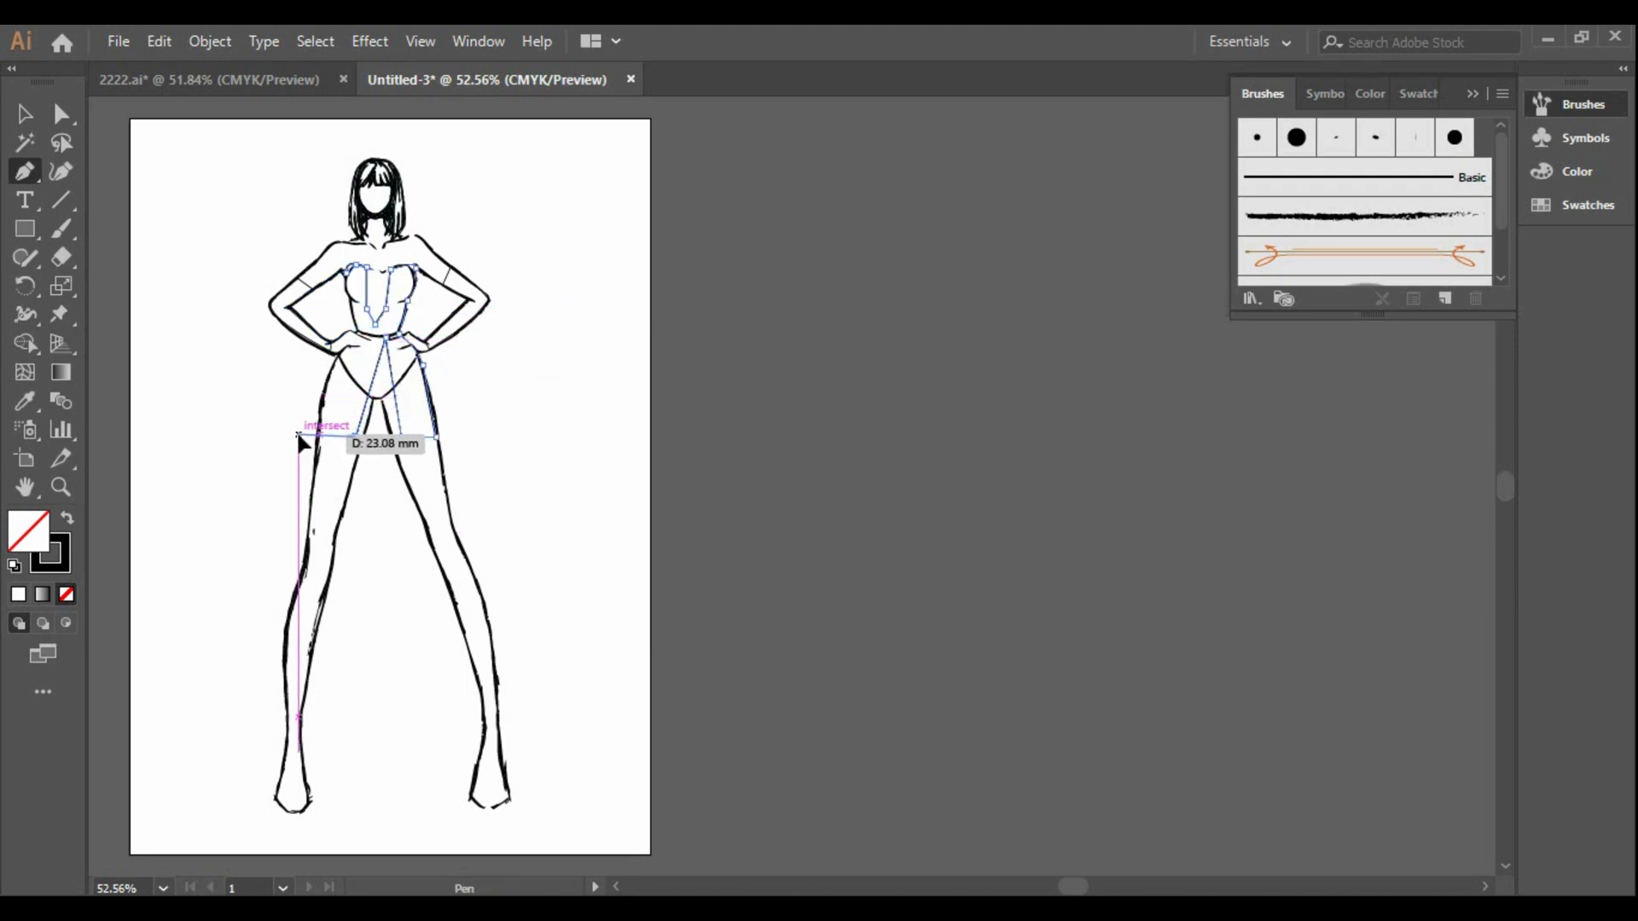
click(298, 436)
click(353, 327)
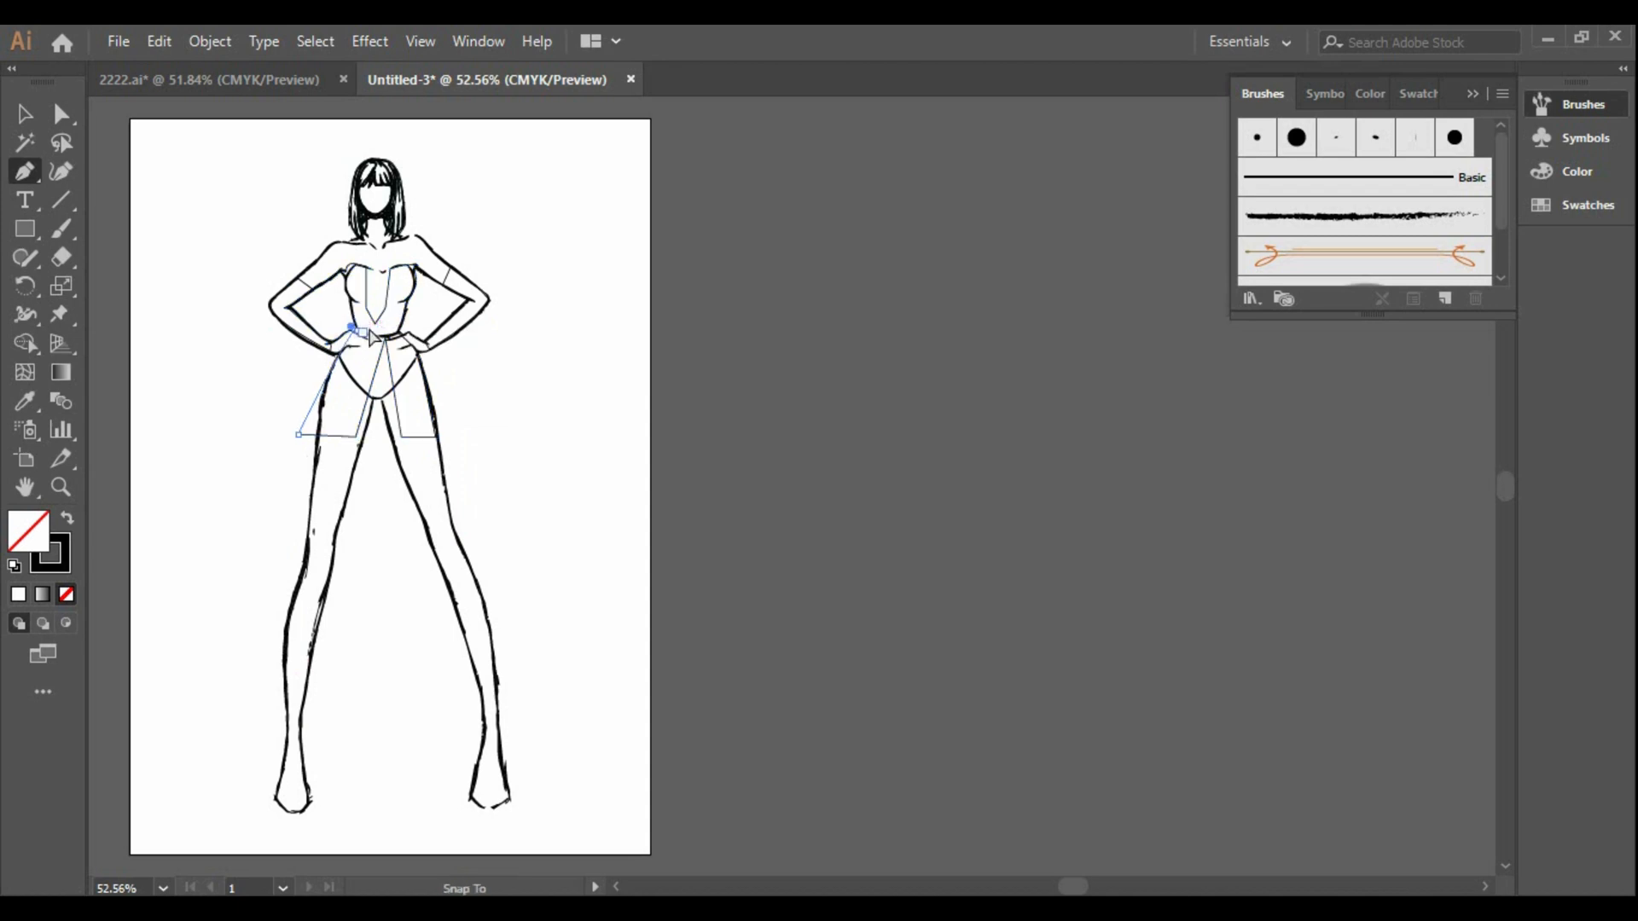
drag(371, 337, 414, 285)
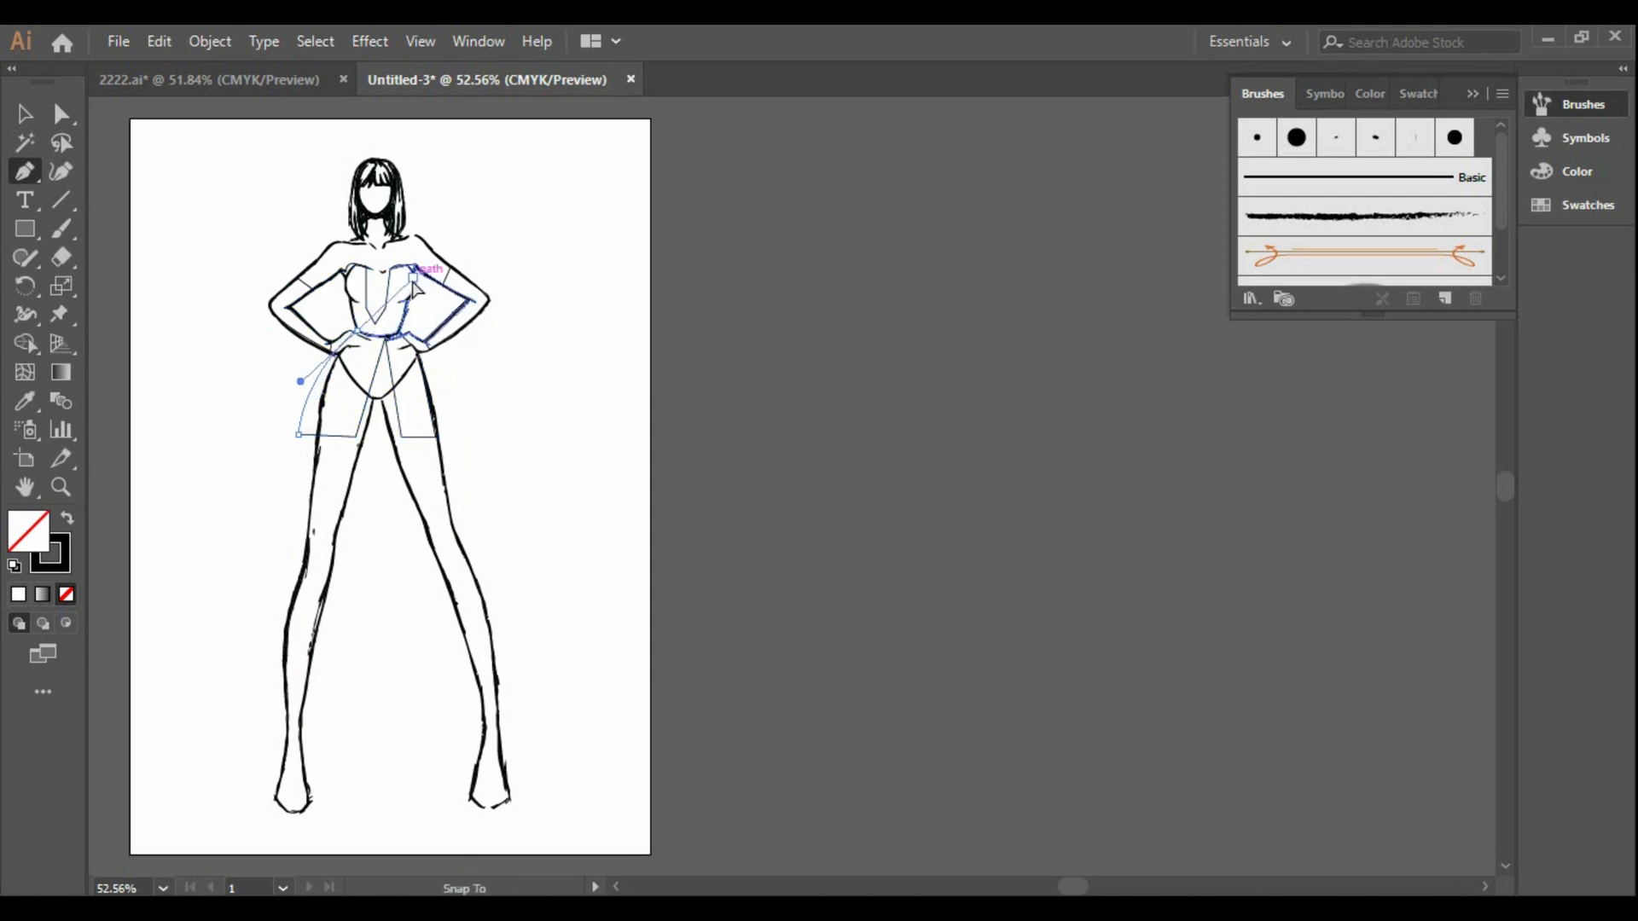
drag(413, 281, 413, 278)
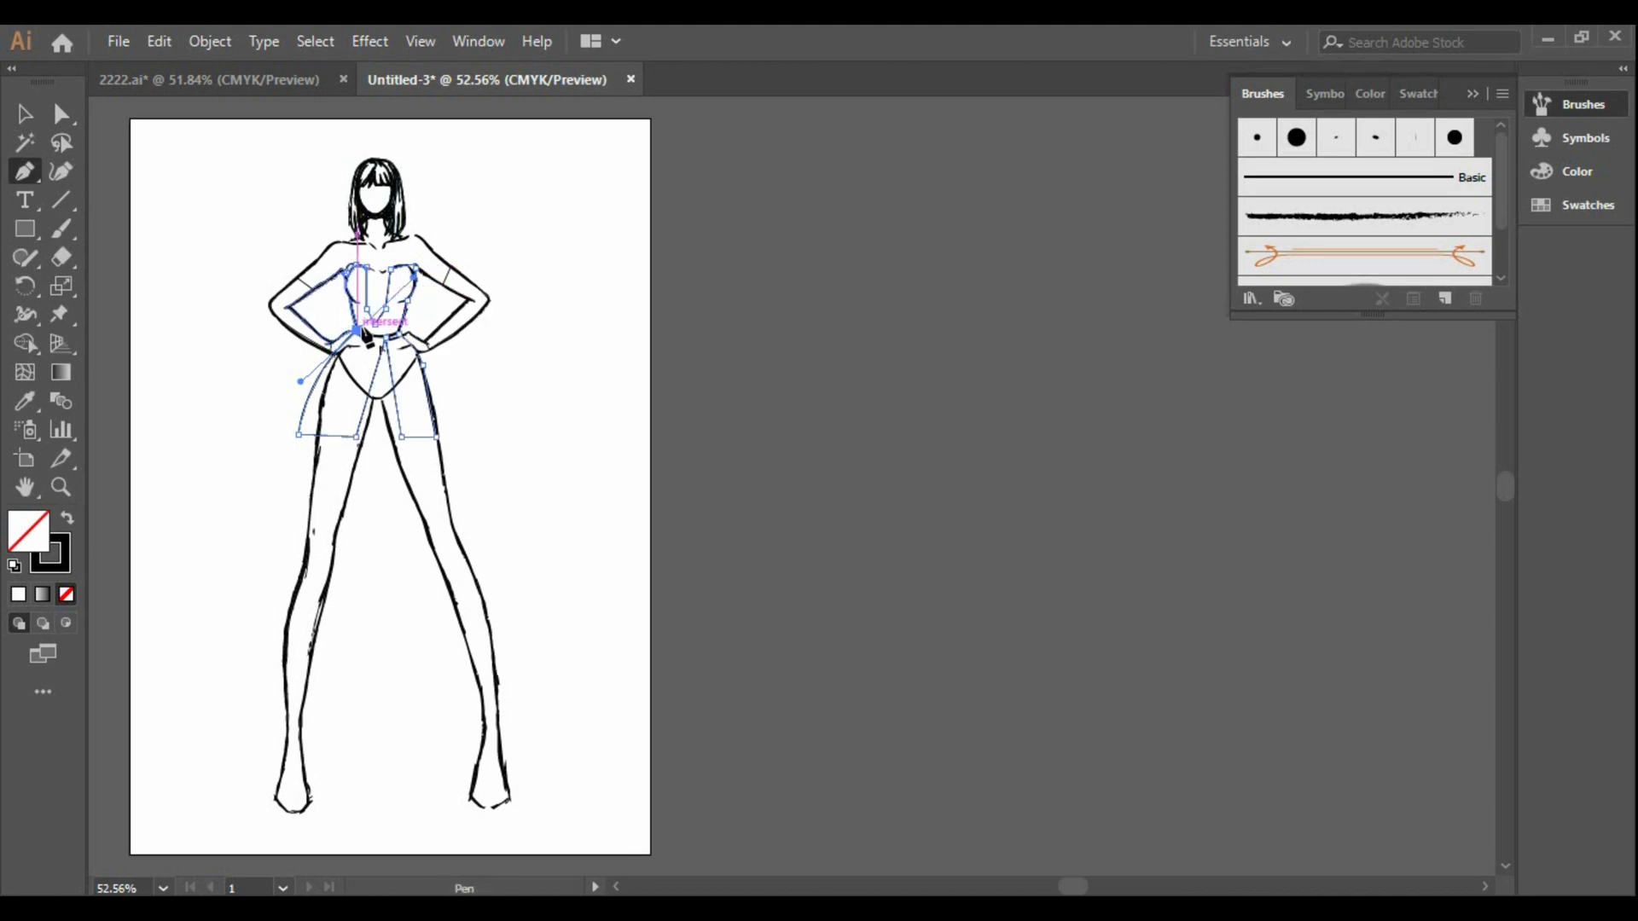
Continue the outline up the remaining side of the torso and close it around the outer bust
click(357, 330)
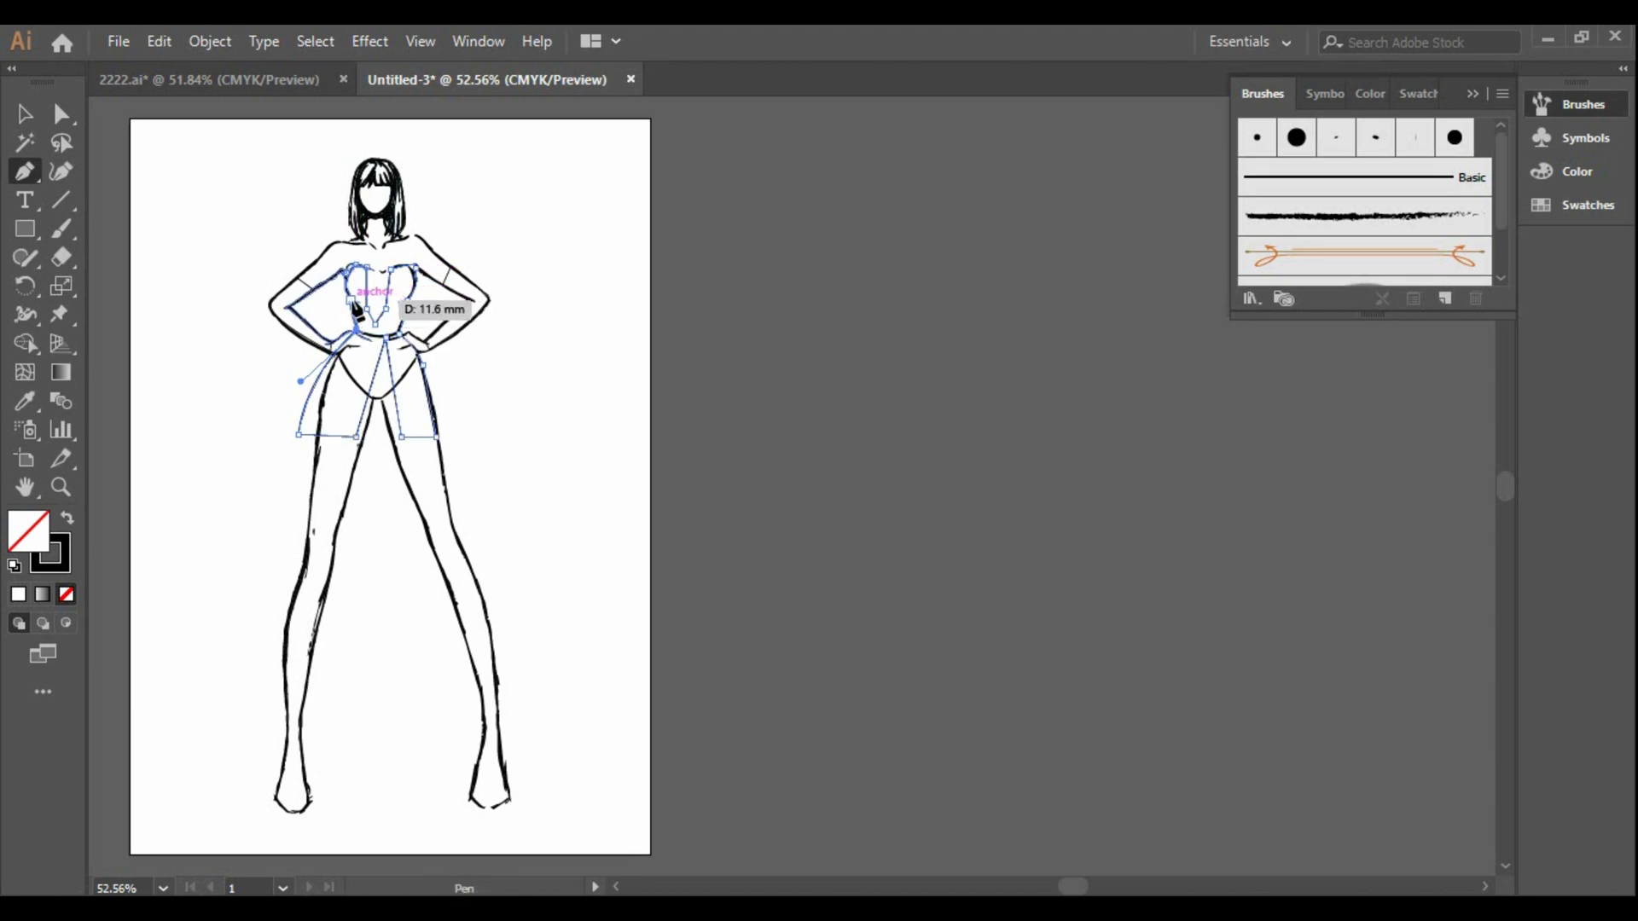
click(349, 301)
drag(345, 273, 353, 259)
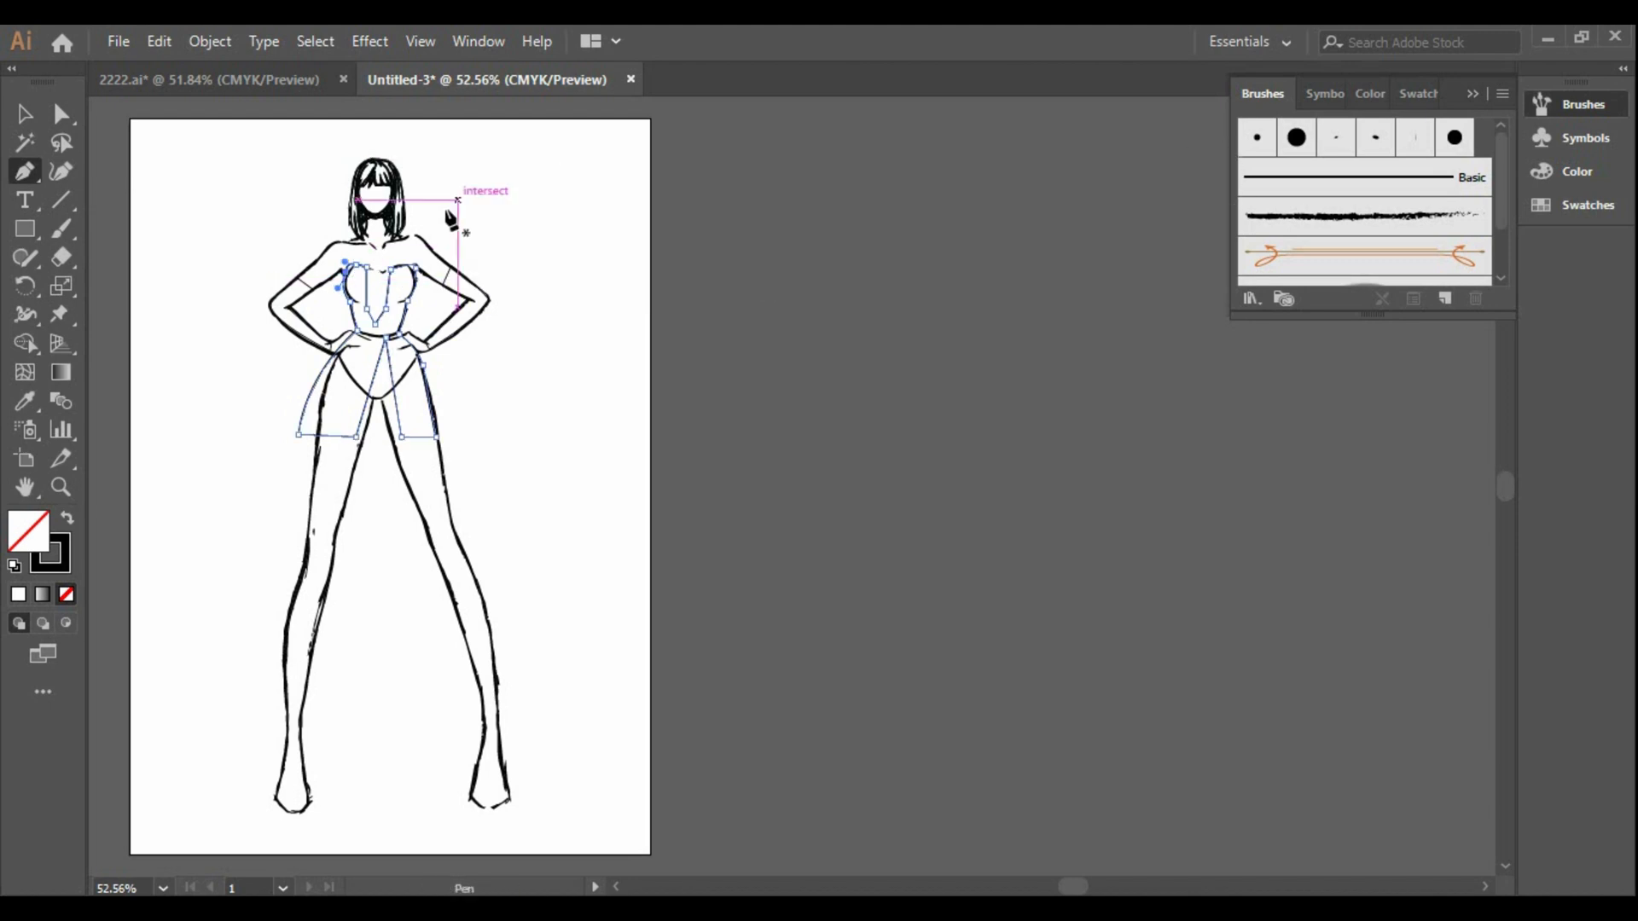
Draw a long closed front panel with the Pen tool, widening from the waist to foot level between the legs
click(24, 113)
click(34, 180)
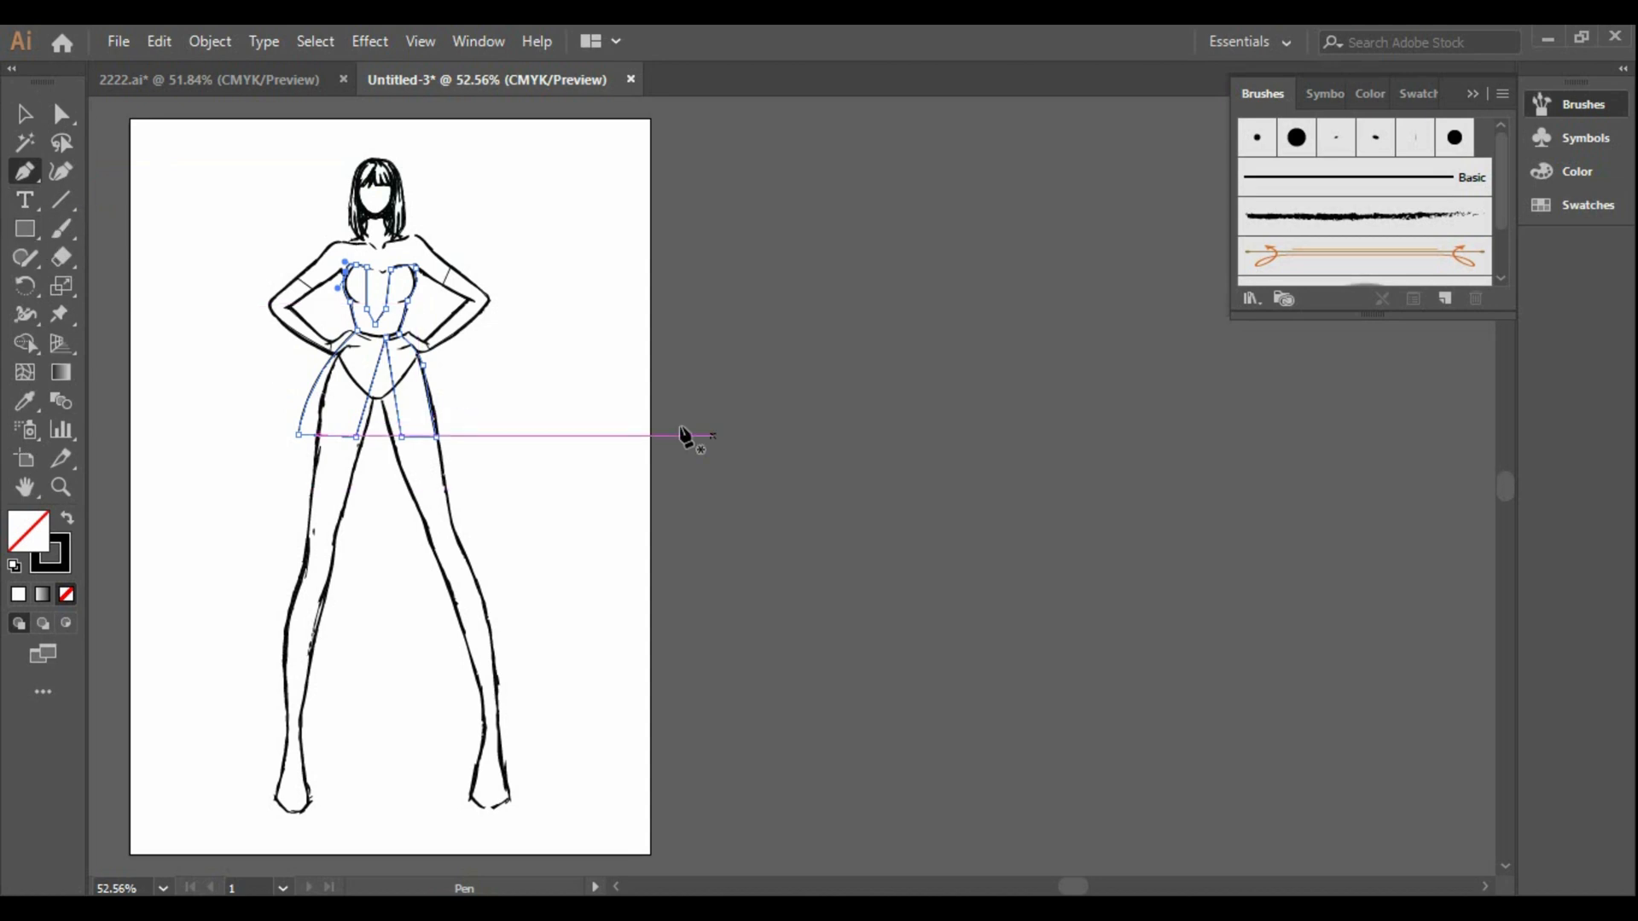
click(366, 339)
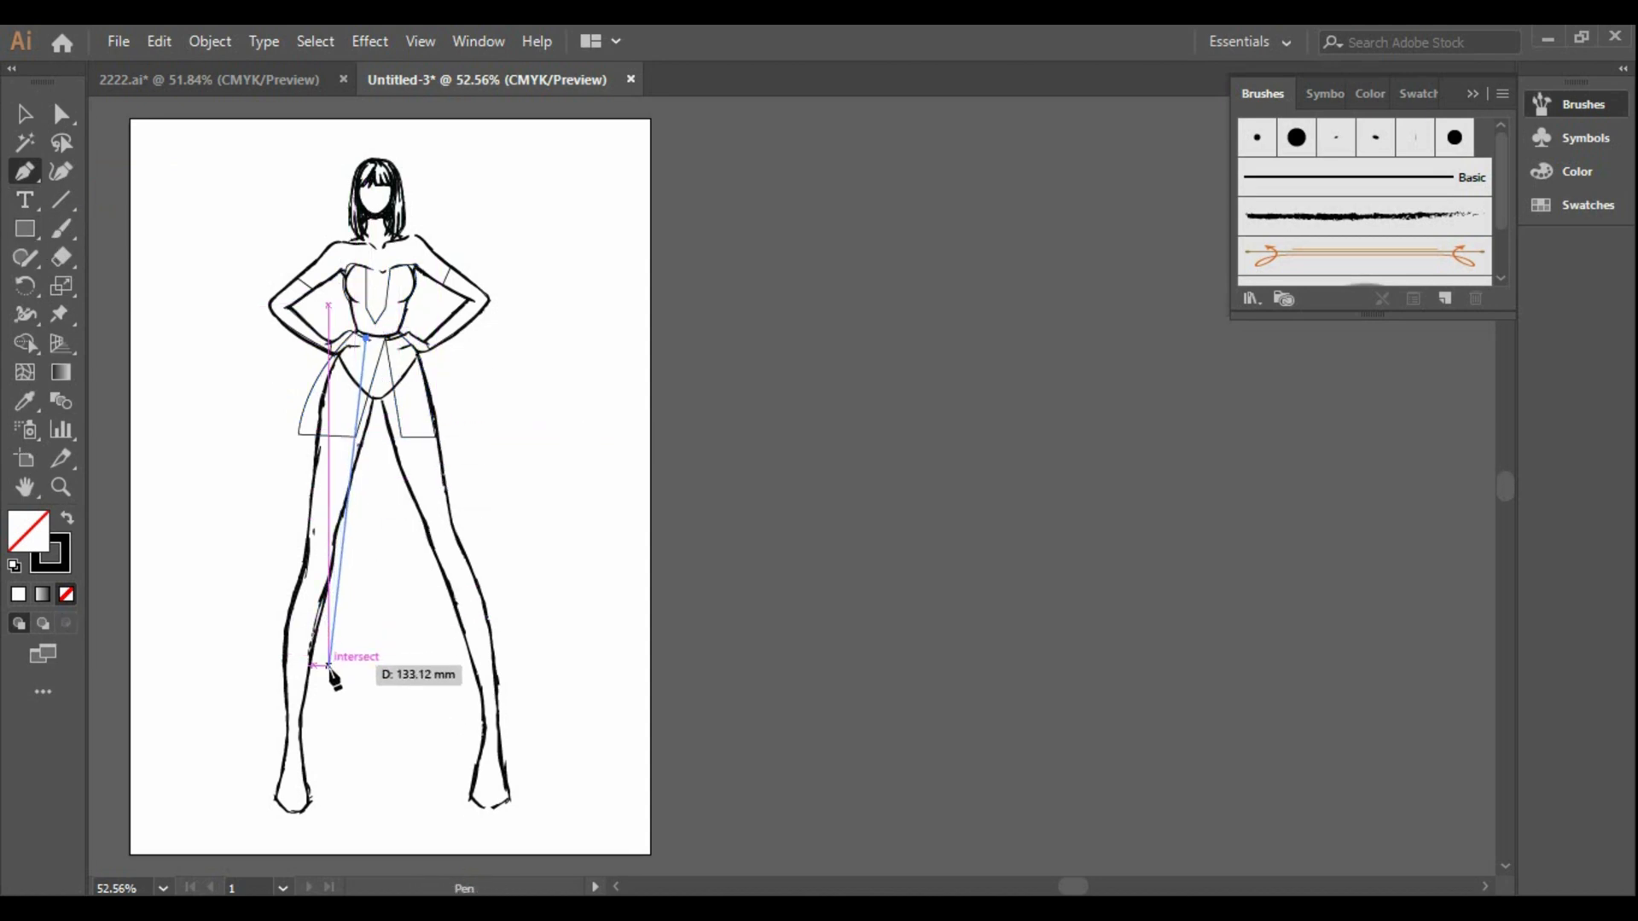
click(310, 813)
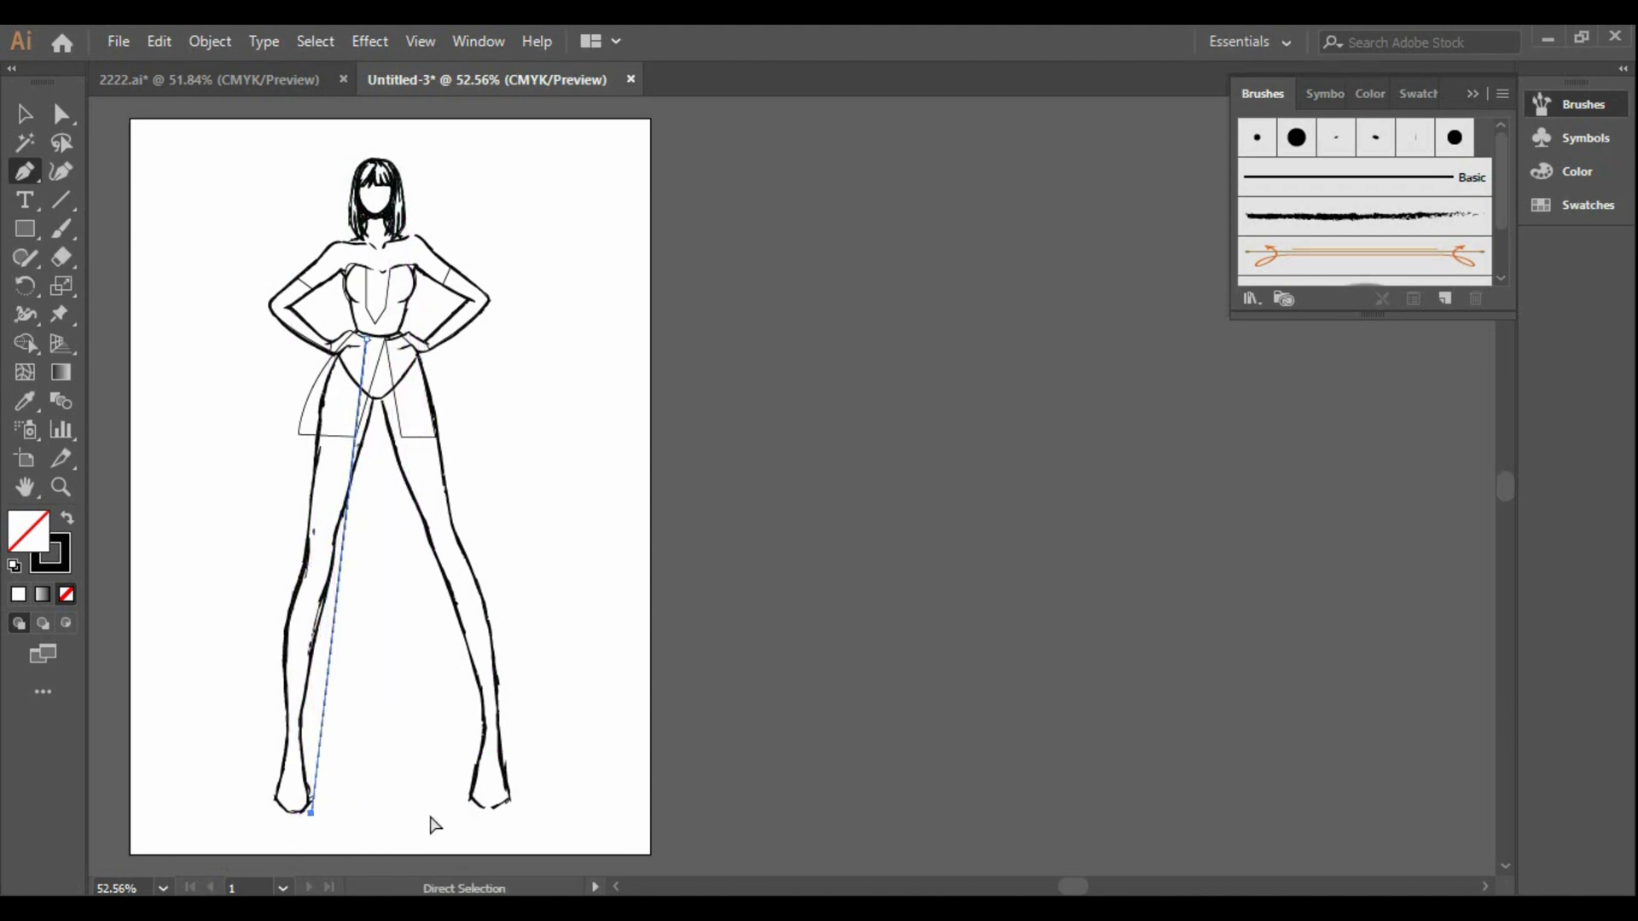
key(ctrl+z)
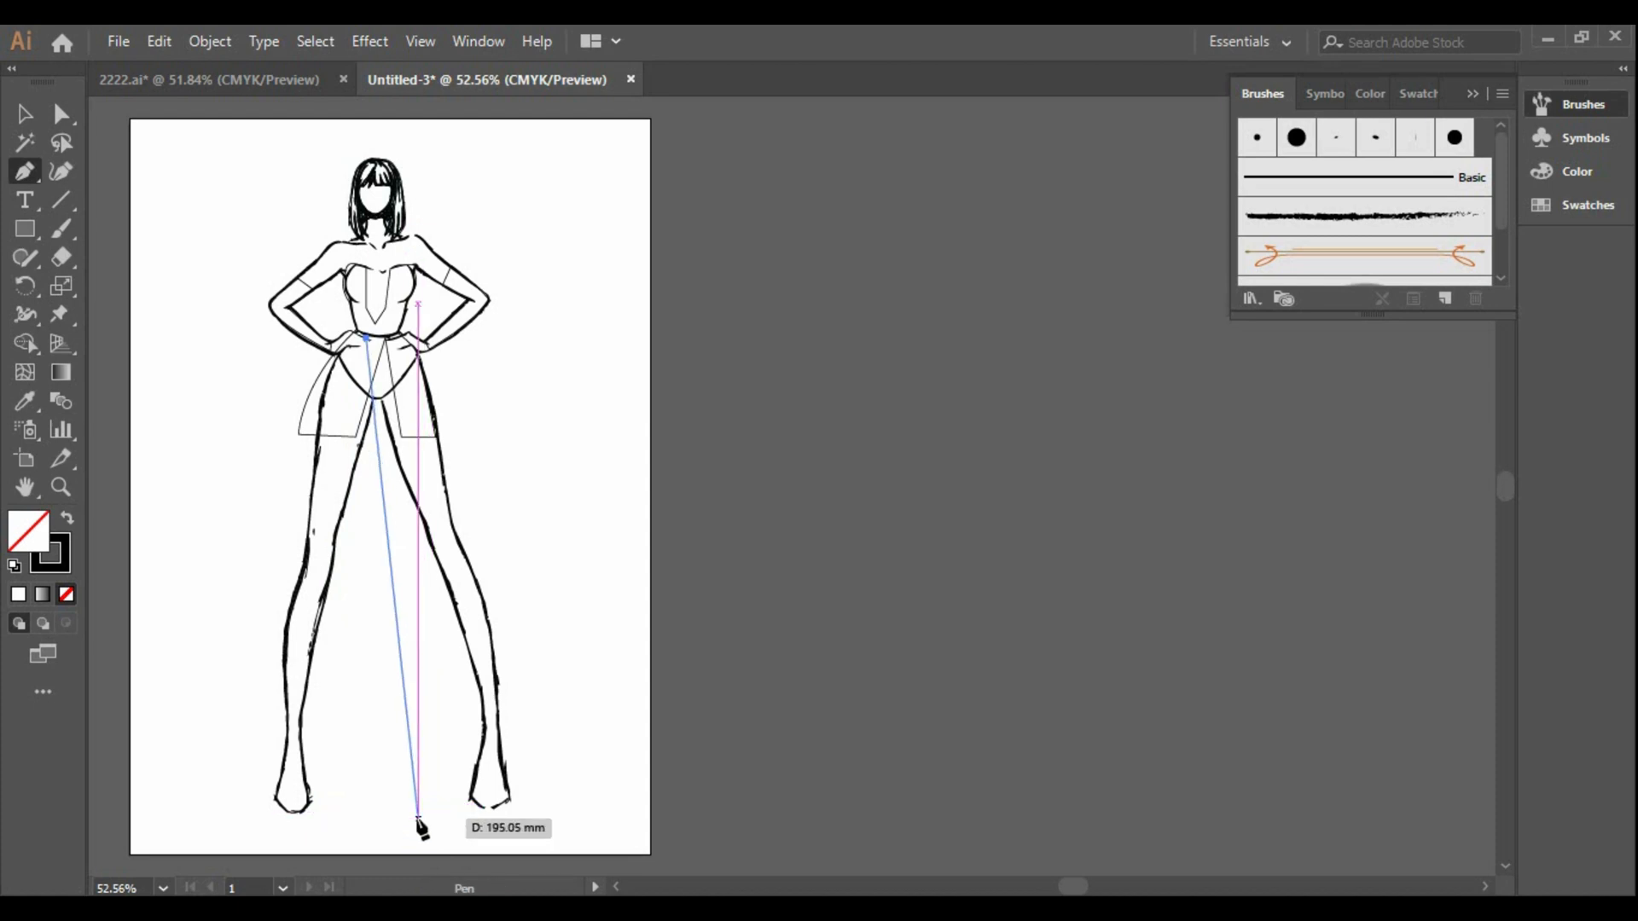
click(320, 813)
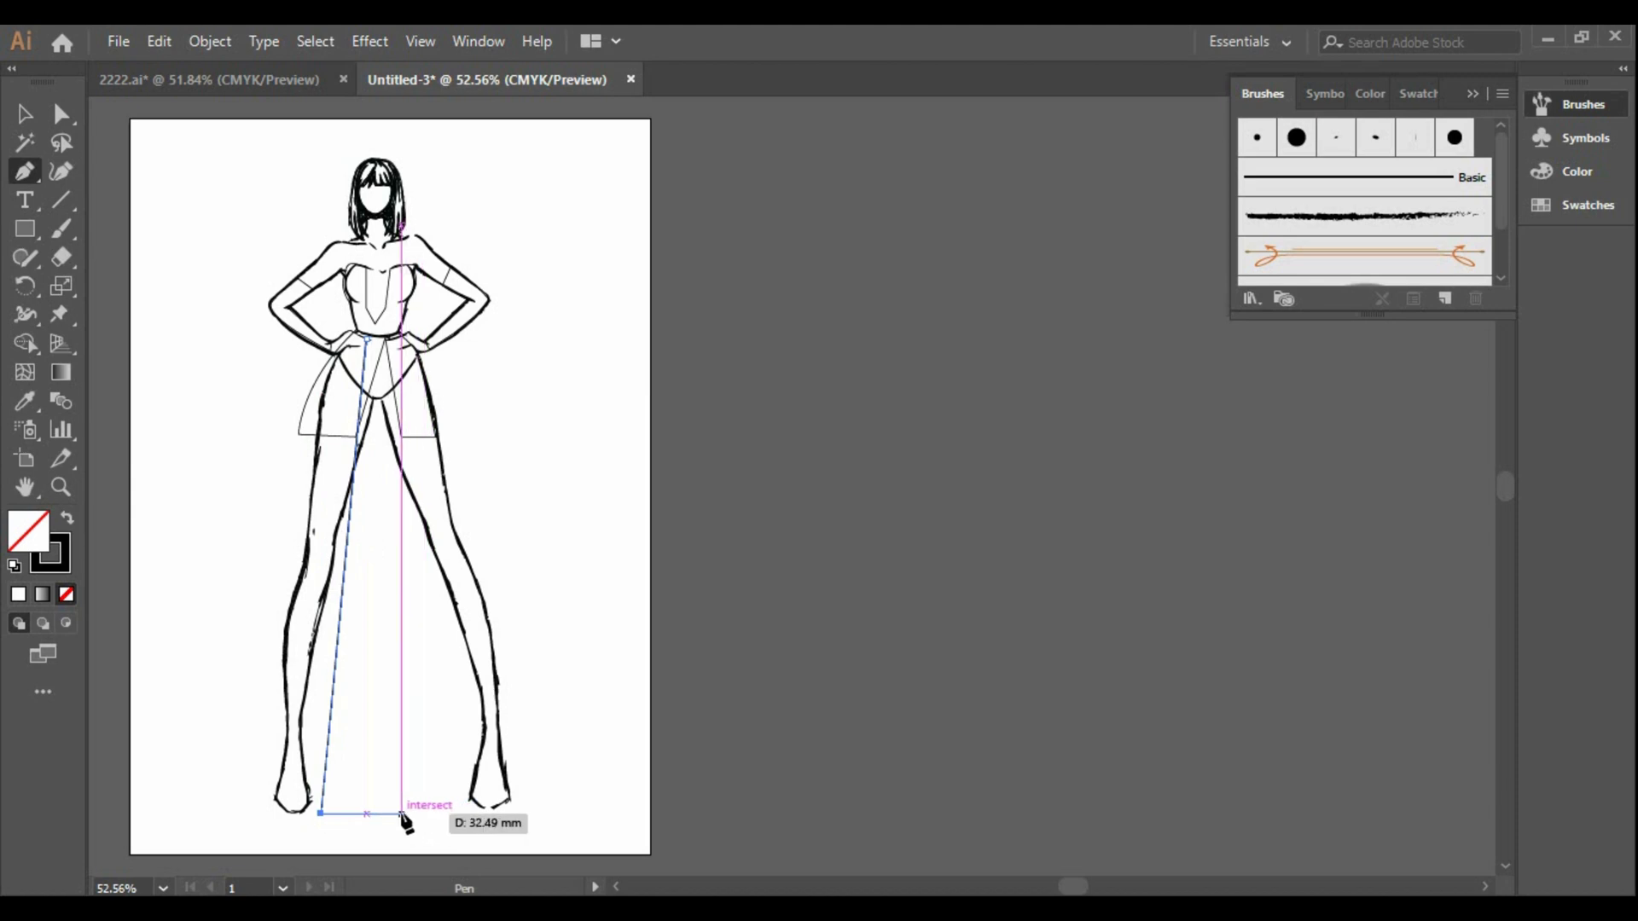
click(410, 814)
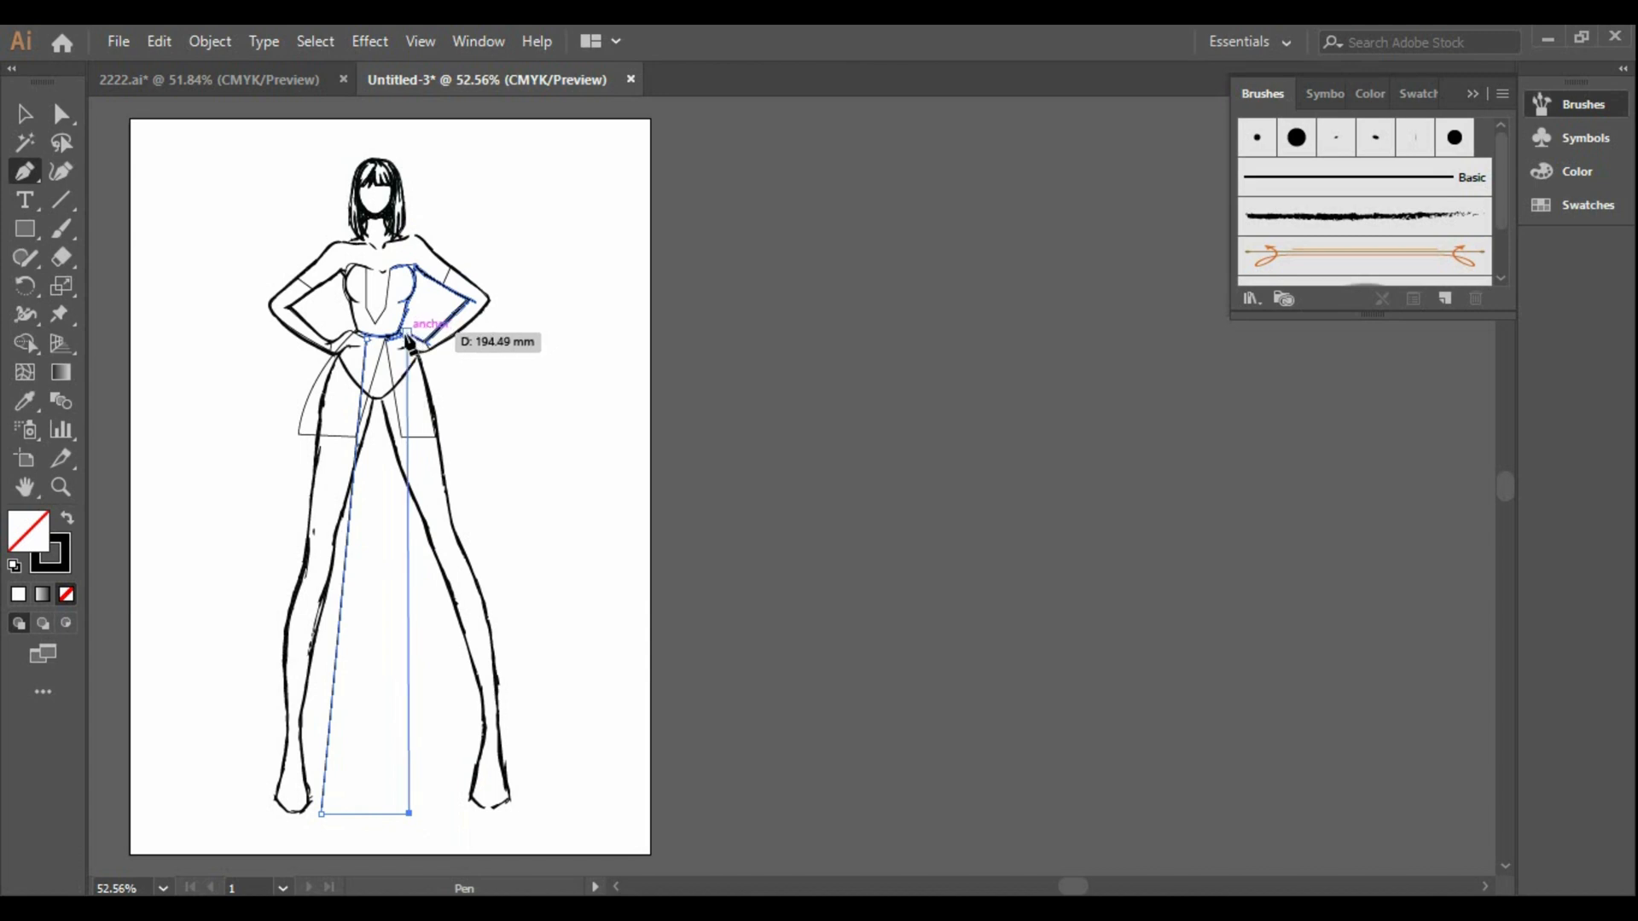
click(403, 336)
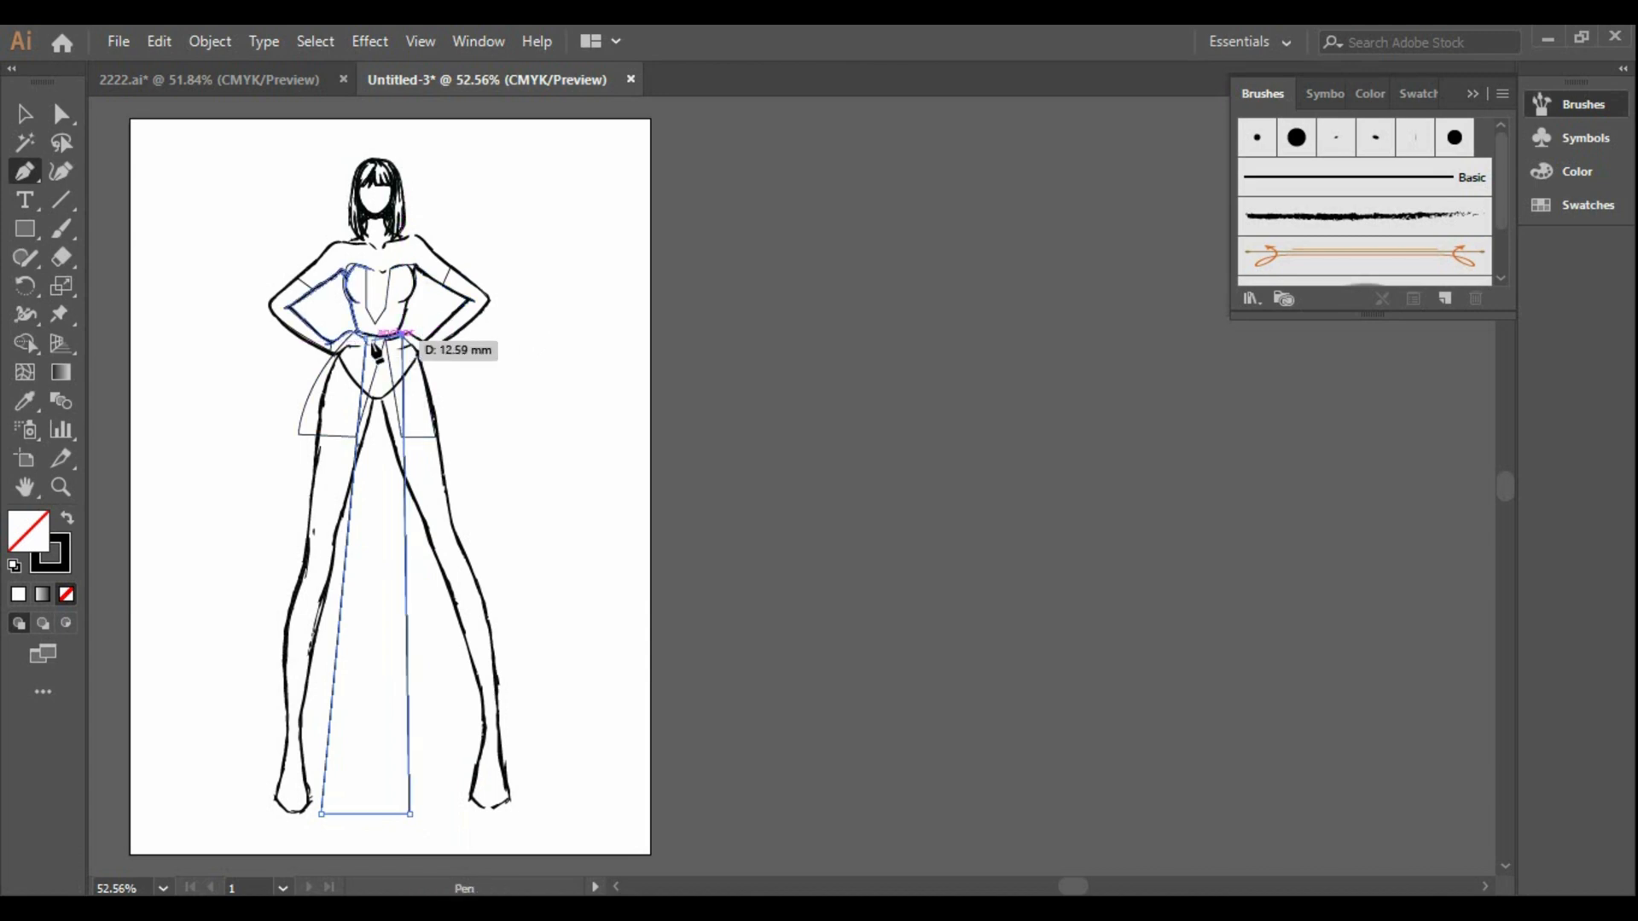
click(368, 338)
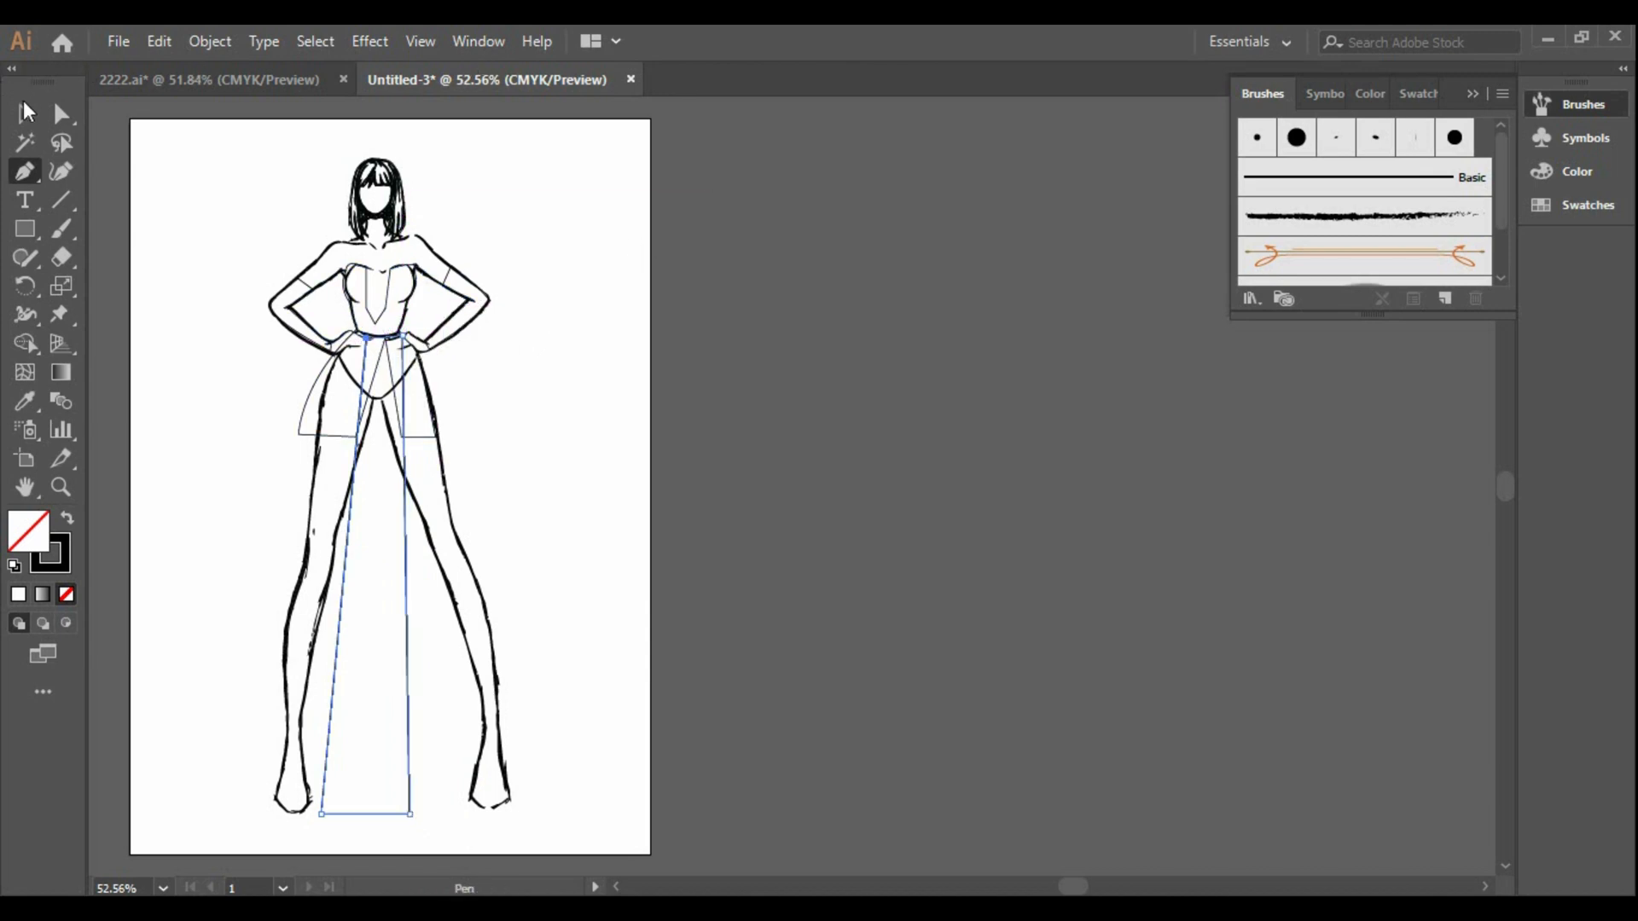
Fill the glove on the figure's left side of the page with light lilac D0B9EA
click(25, 113)
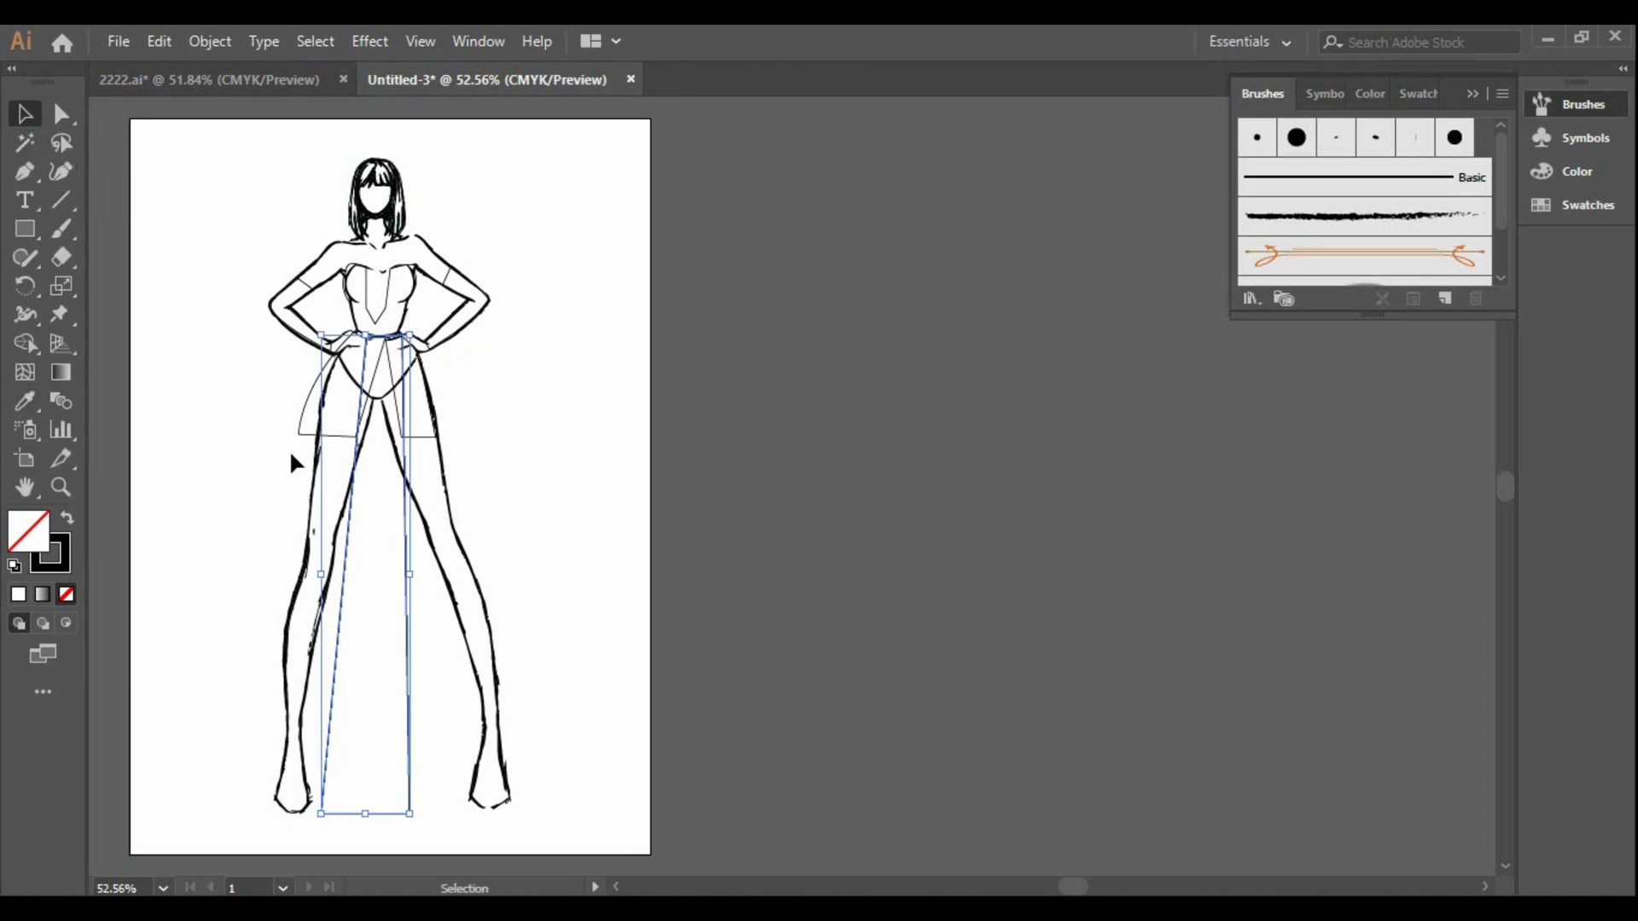
click(312, 295)
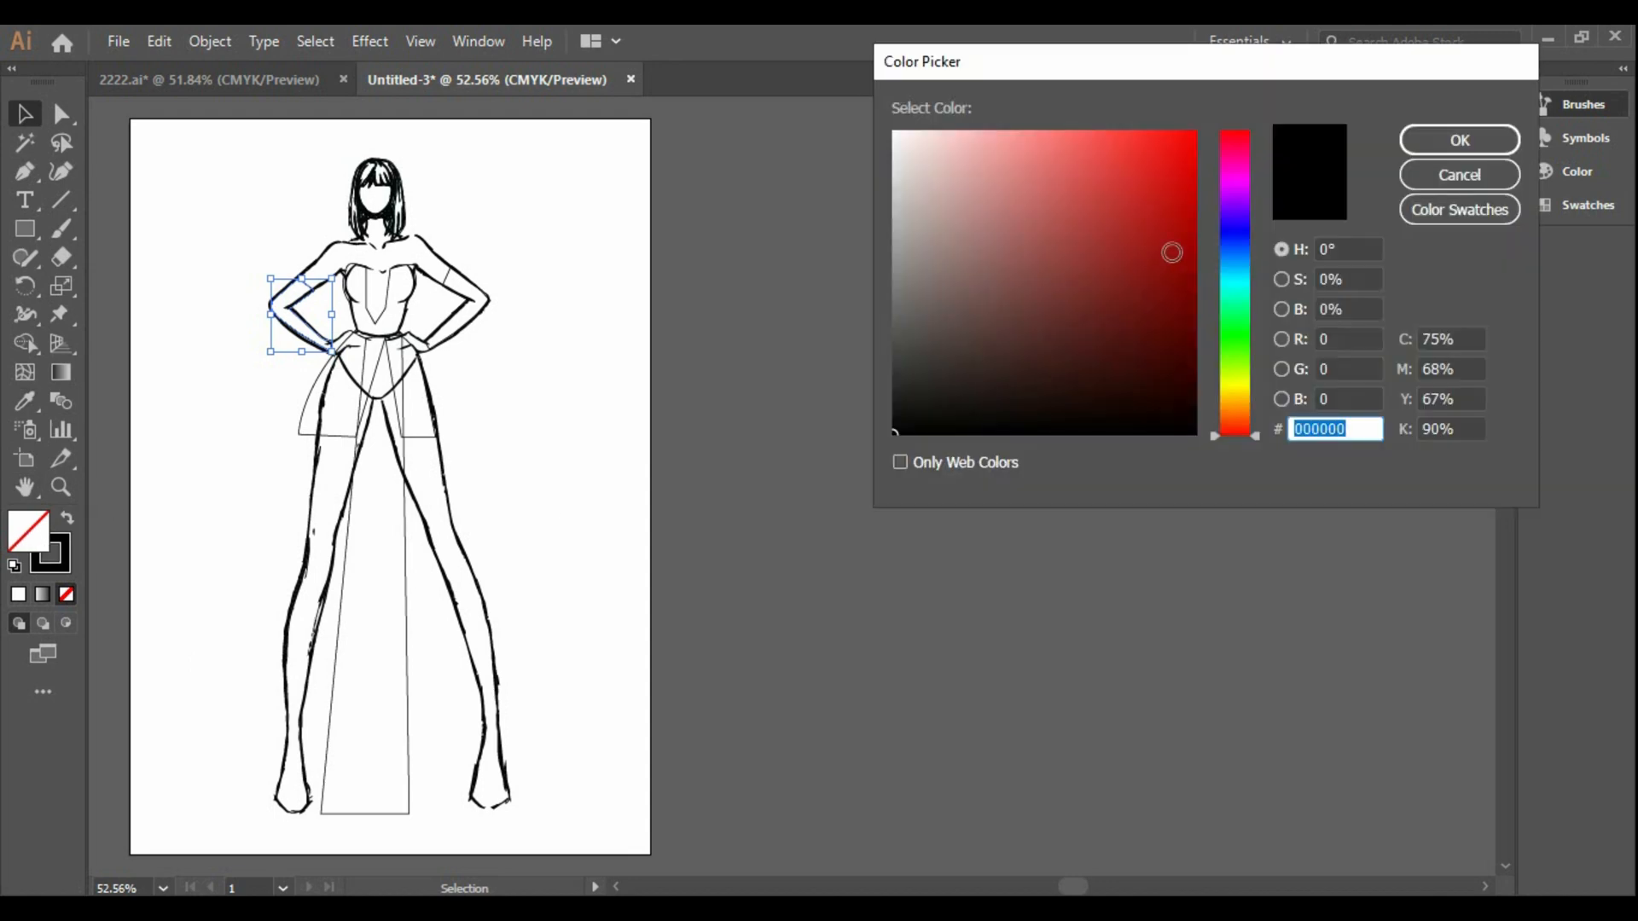
drag(1237, 271, 1242, 357)
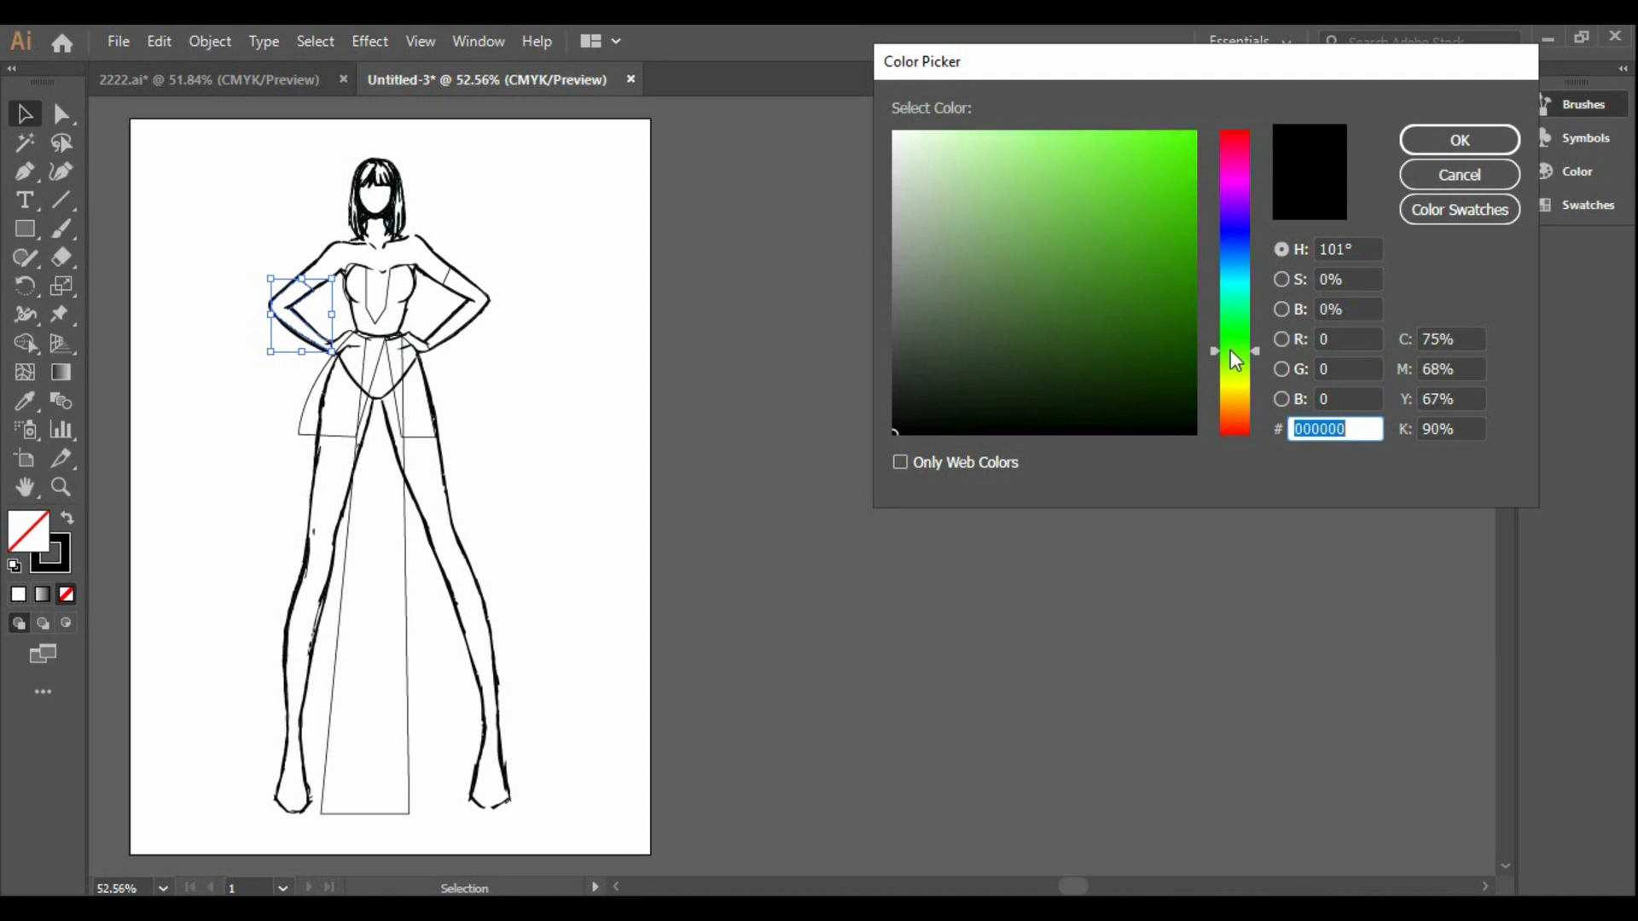
drag(1229, 351, 1231, 208)
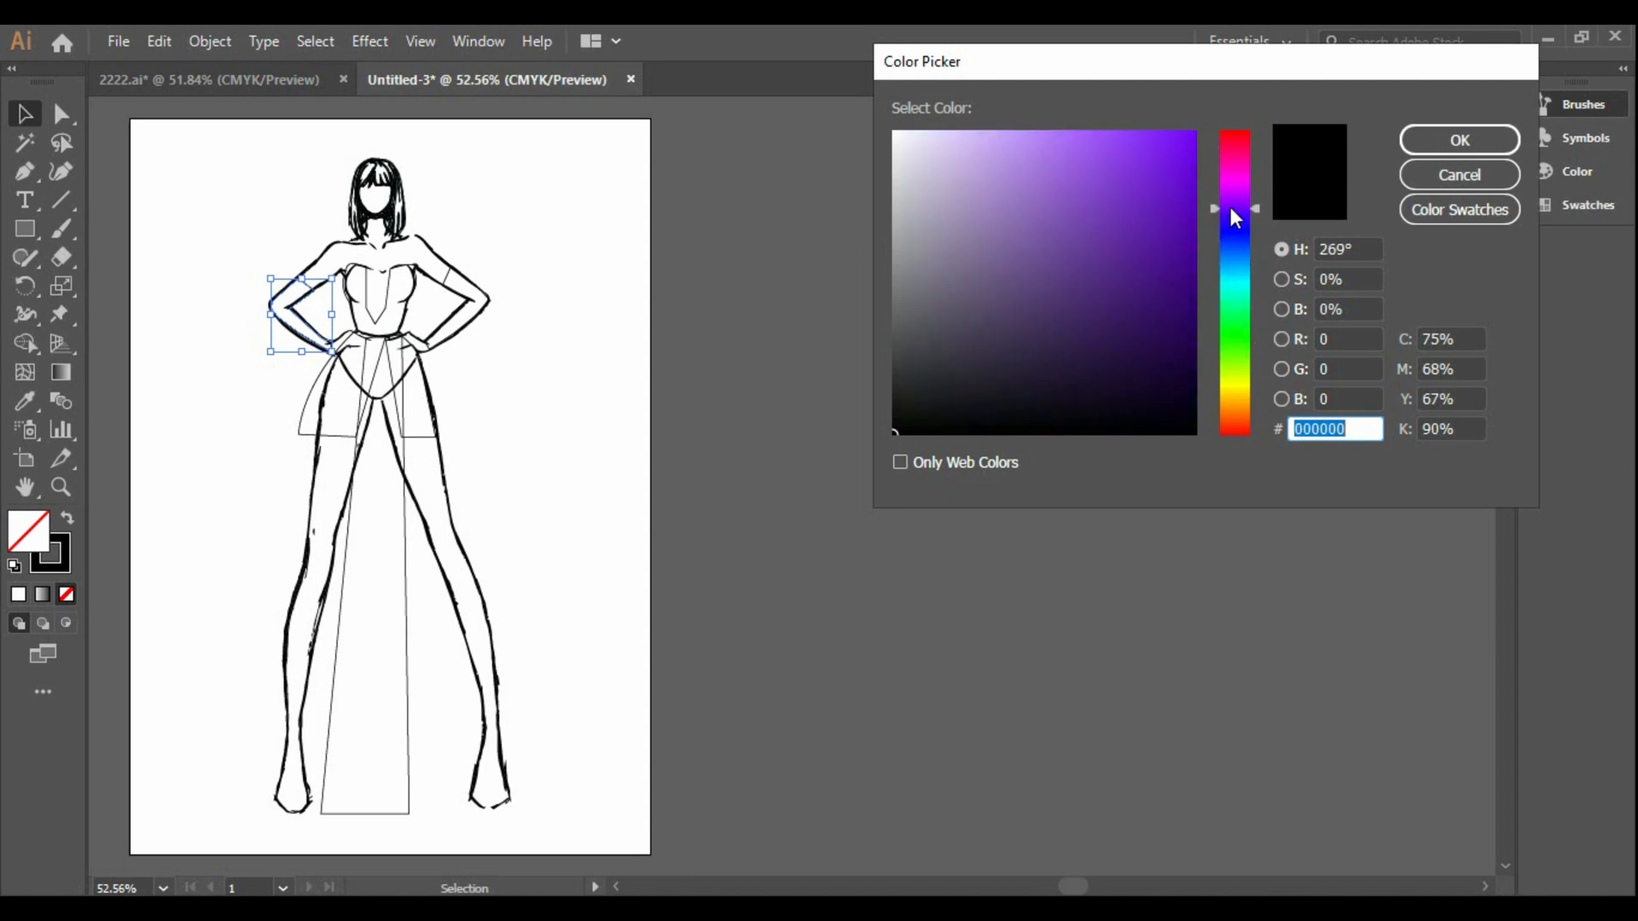
drag(958, 211, 957, 152)
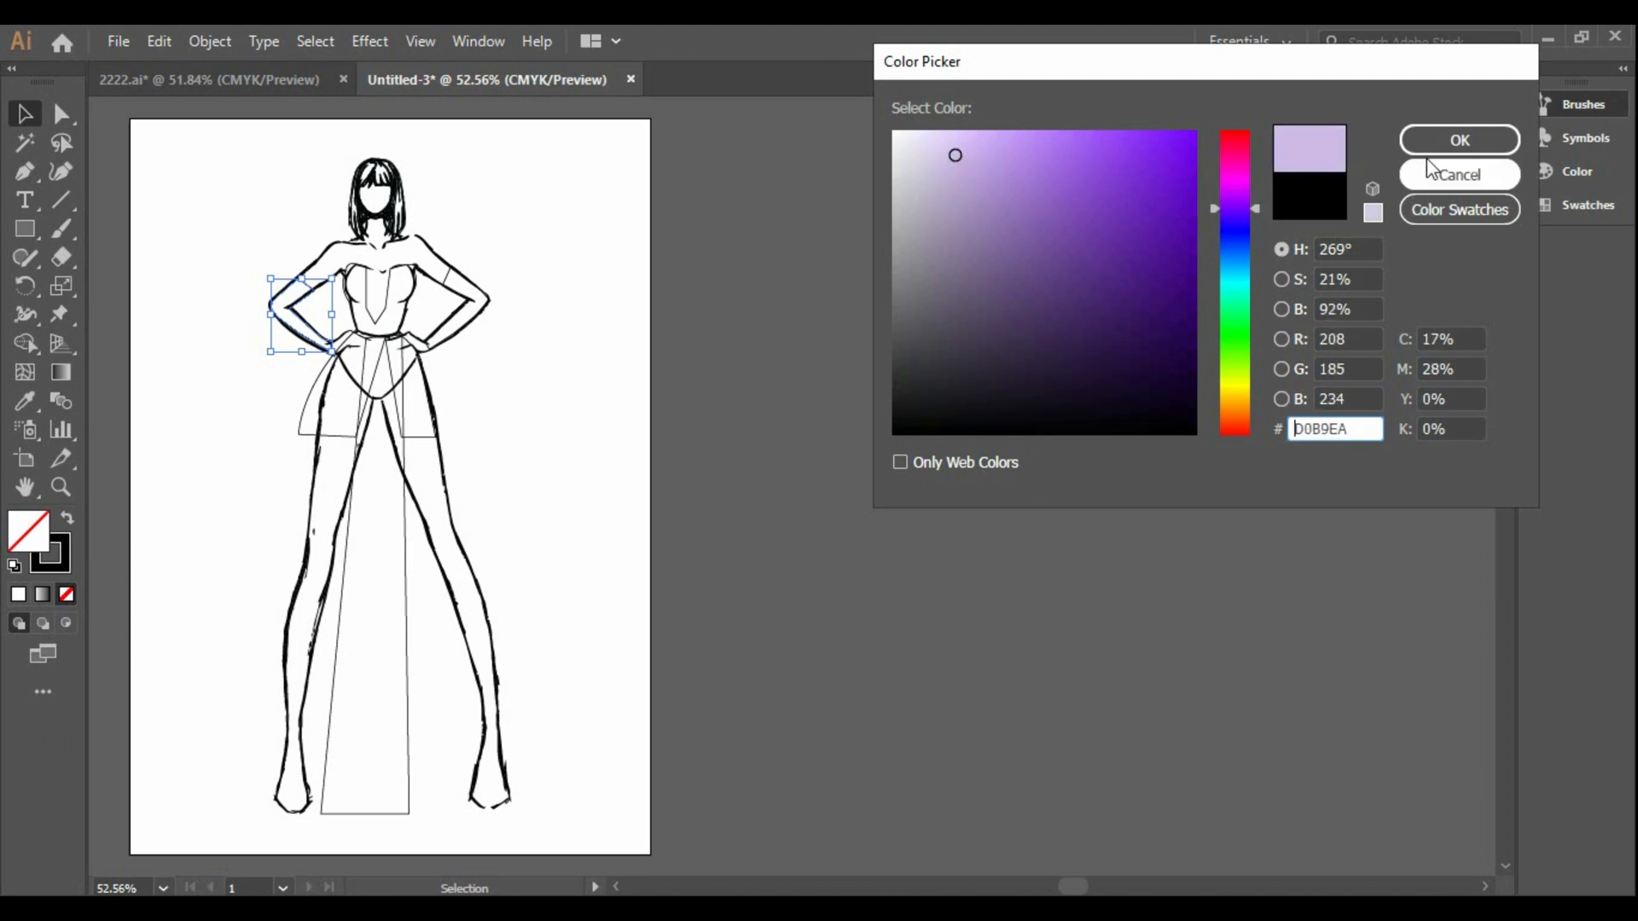
click(1460, 140)
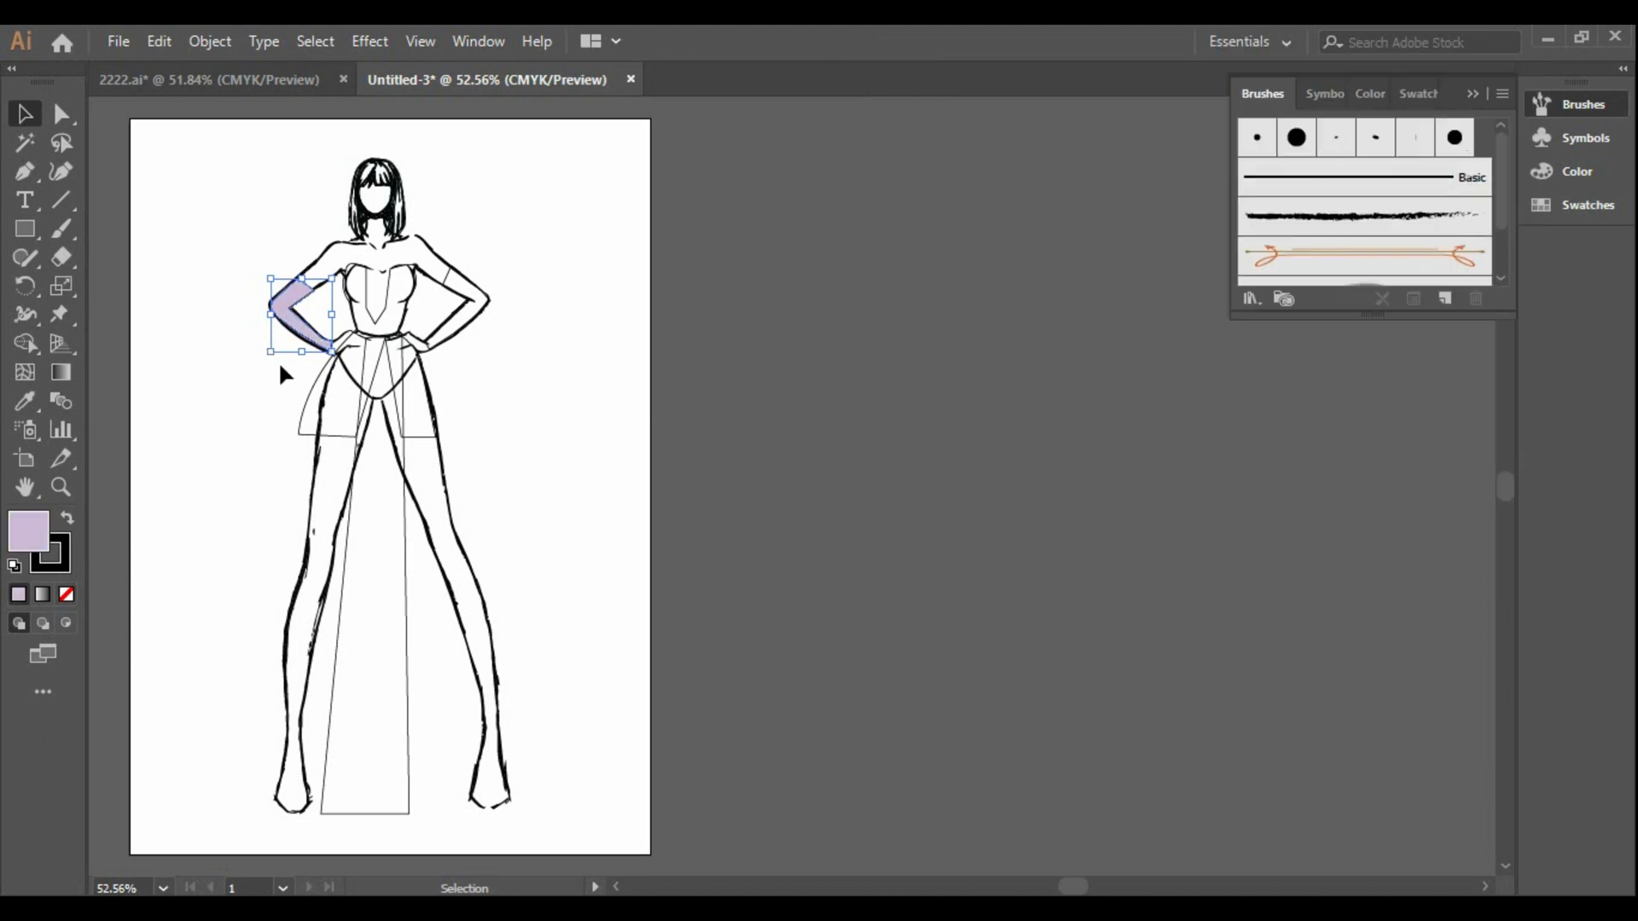
Copy the lilac fill from the coloured glove to the other glove and the dress with the Eyedropper
click(450, 286)
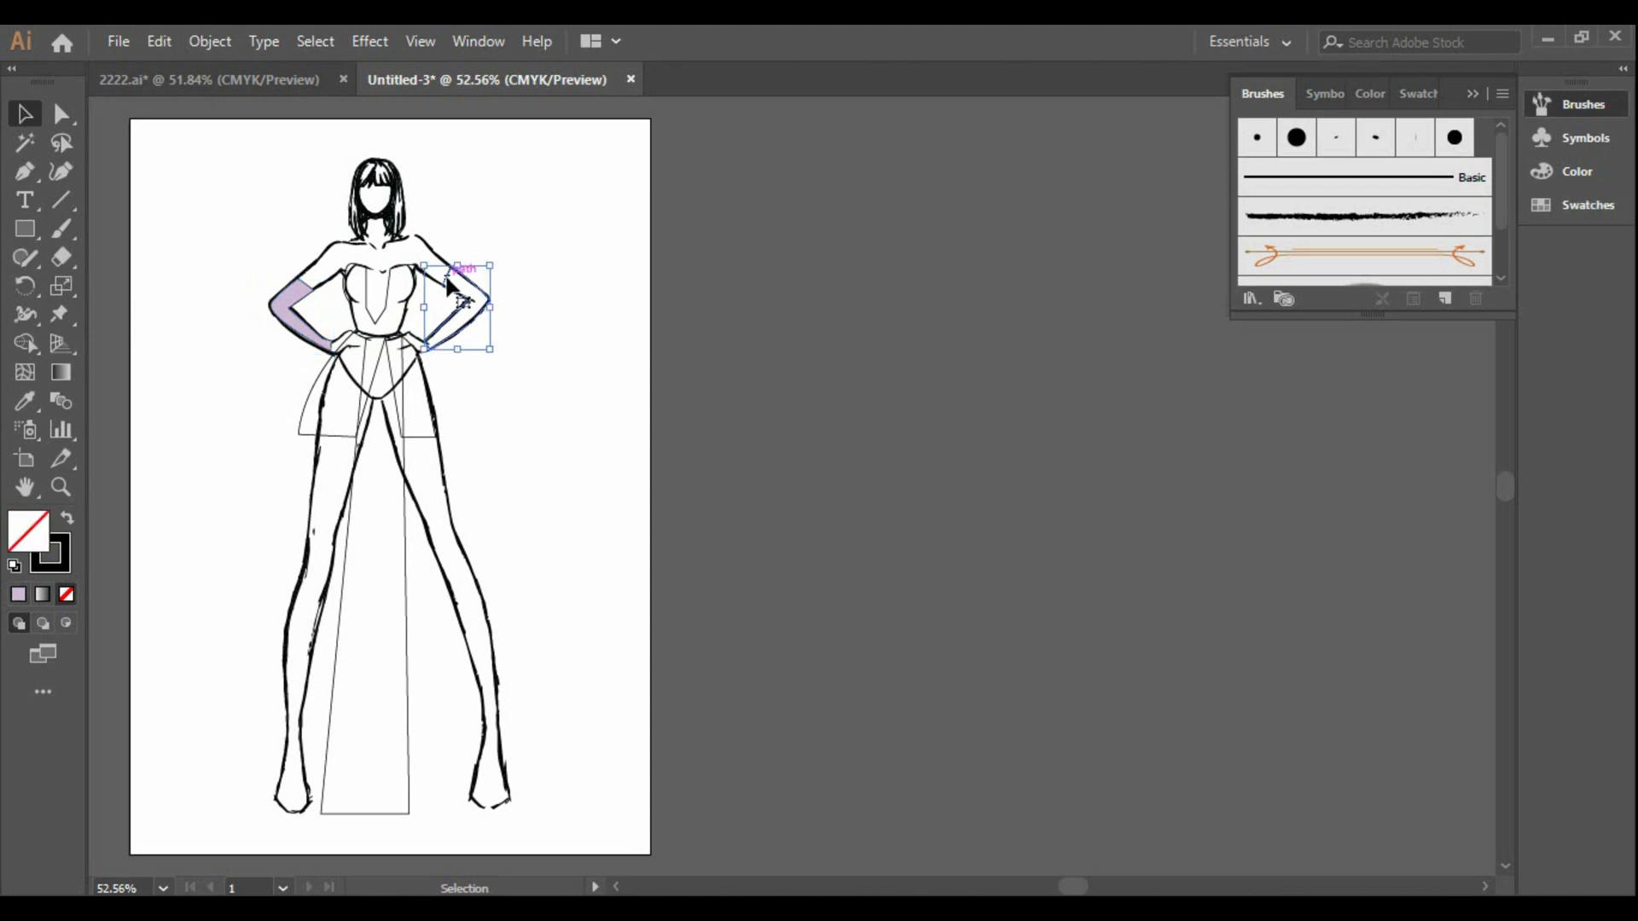
key(a)
click(380, 321)
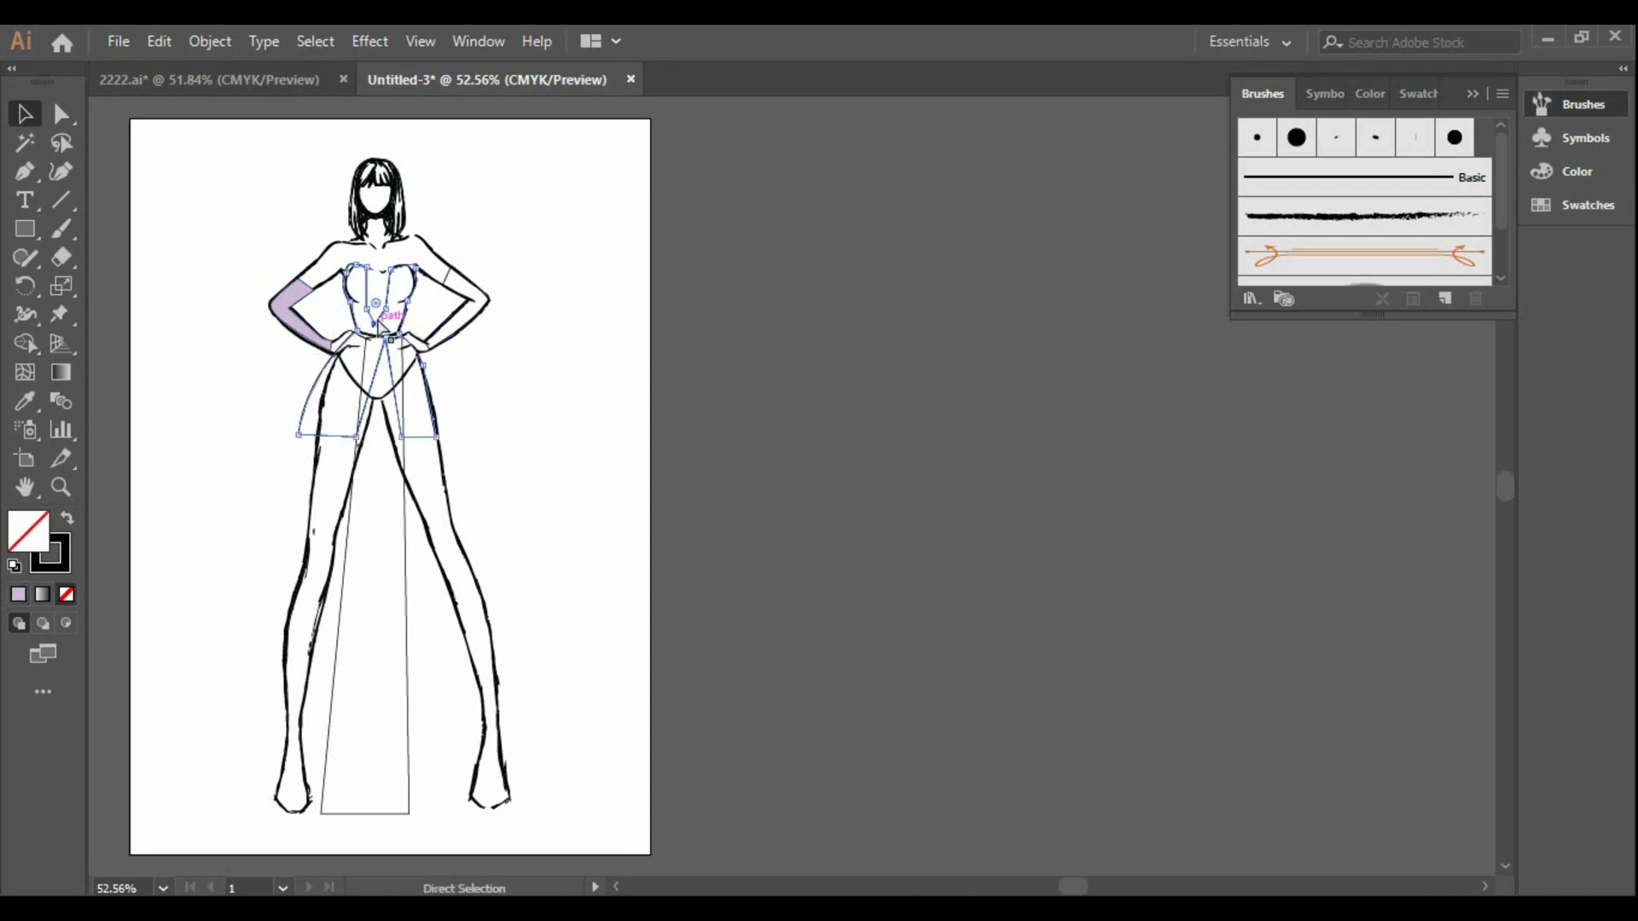
key(v)
shift+click(448, 291)
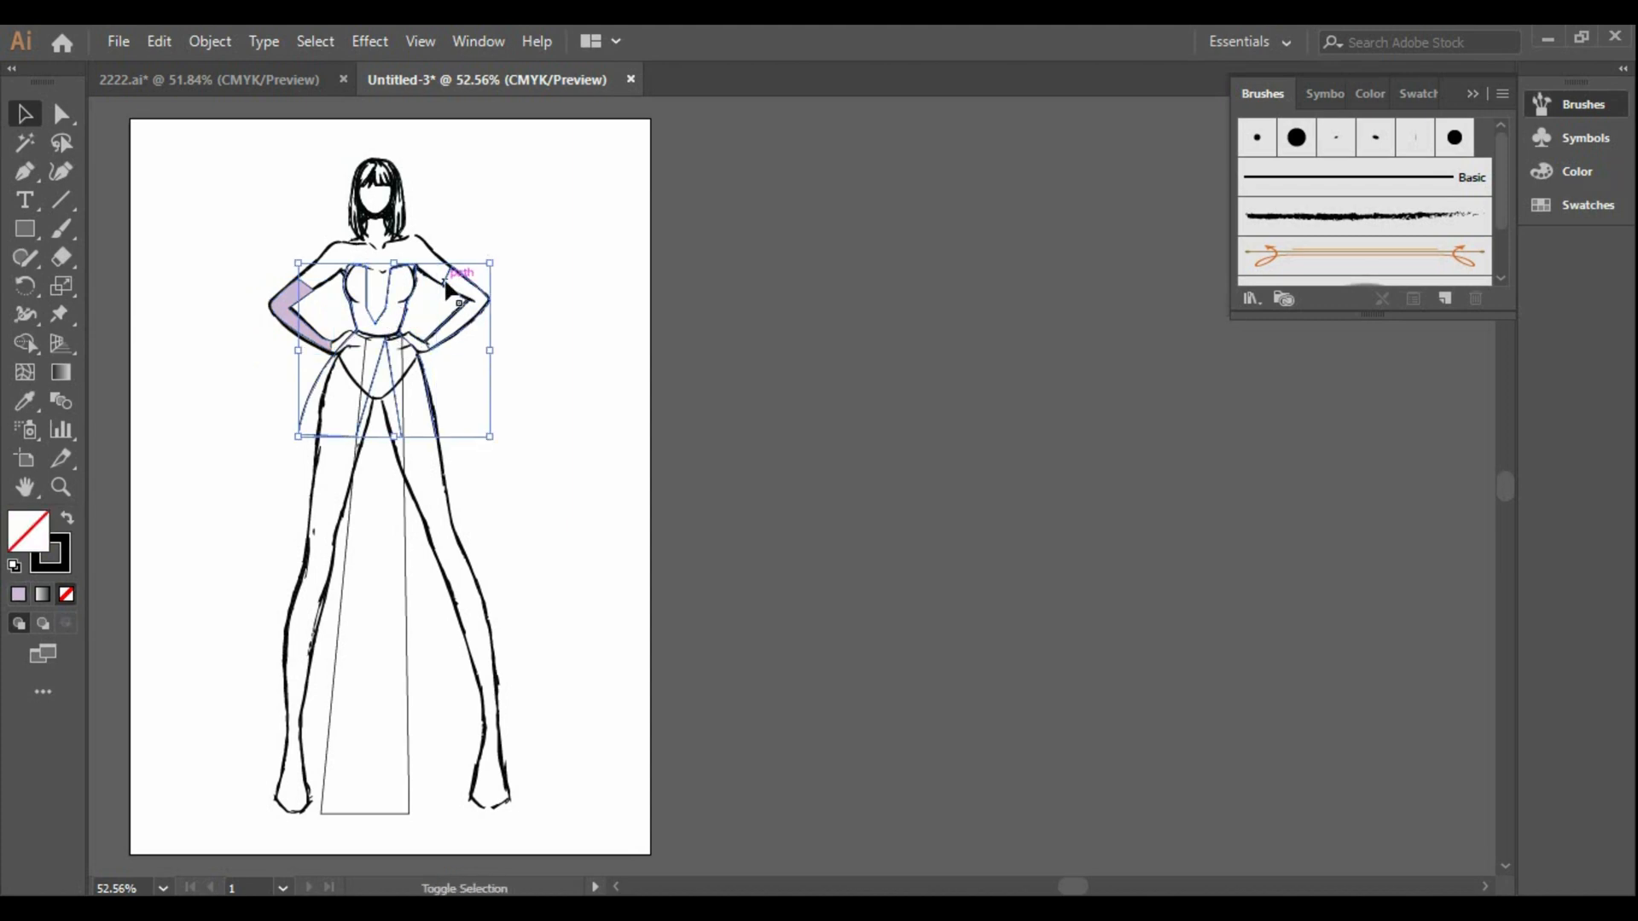
key(i)
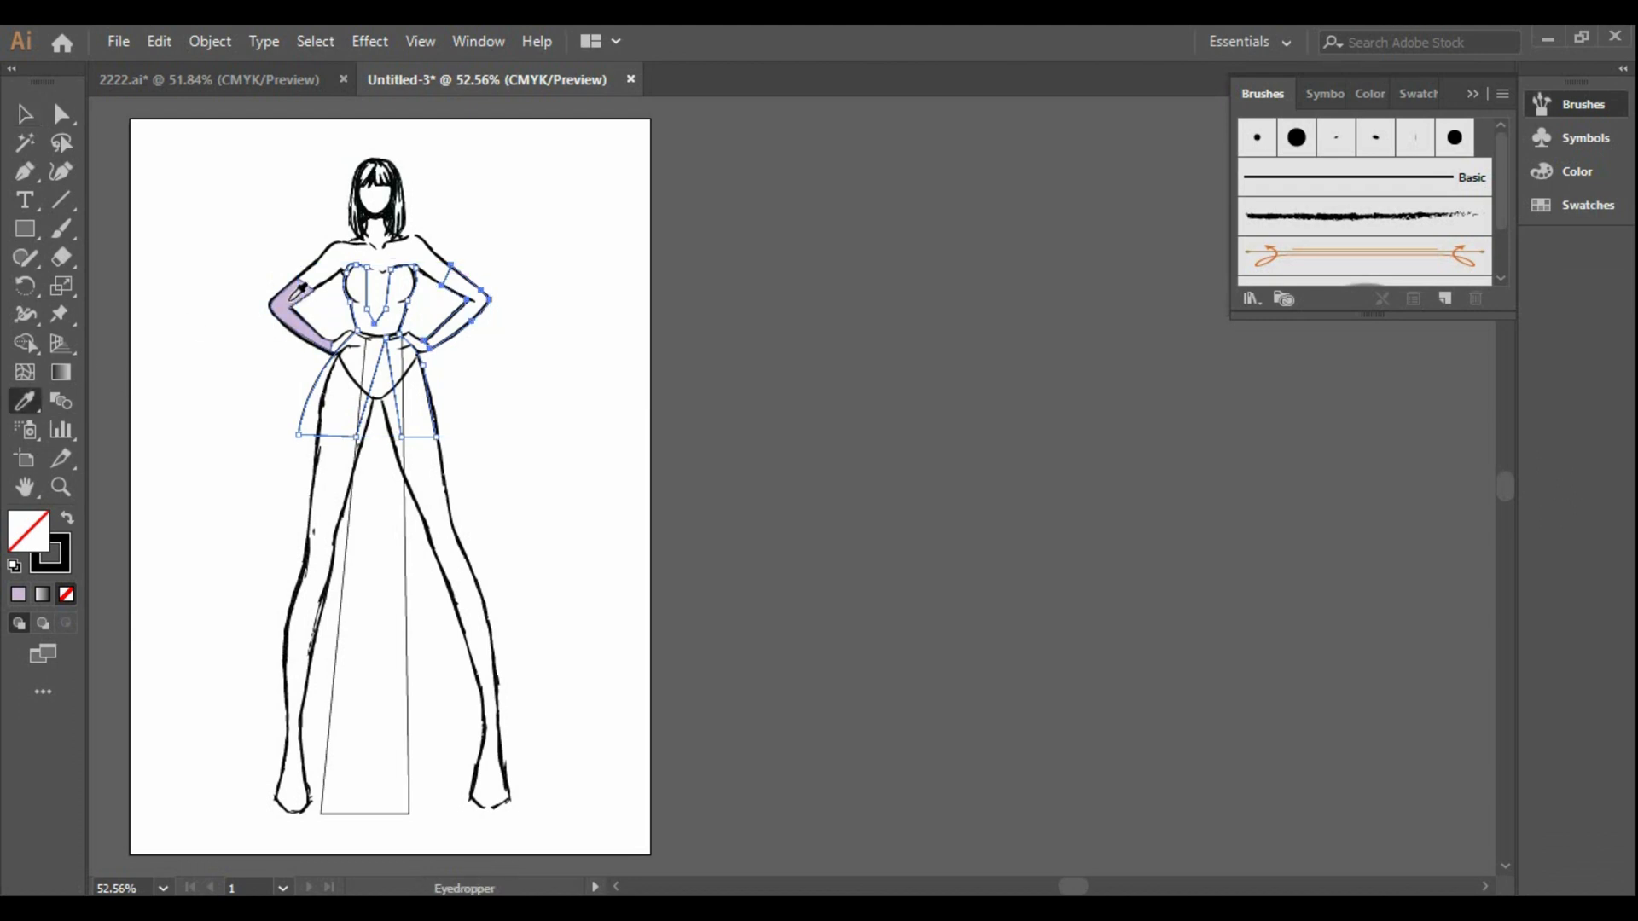
click(301, 292)
click(553, 394)
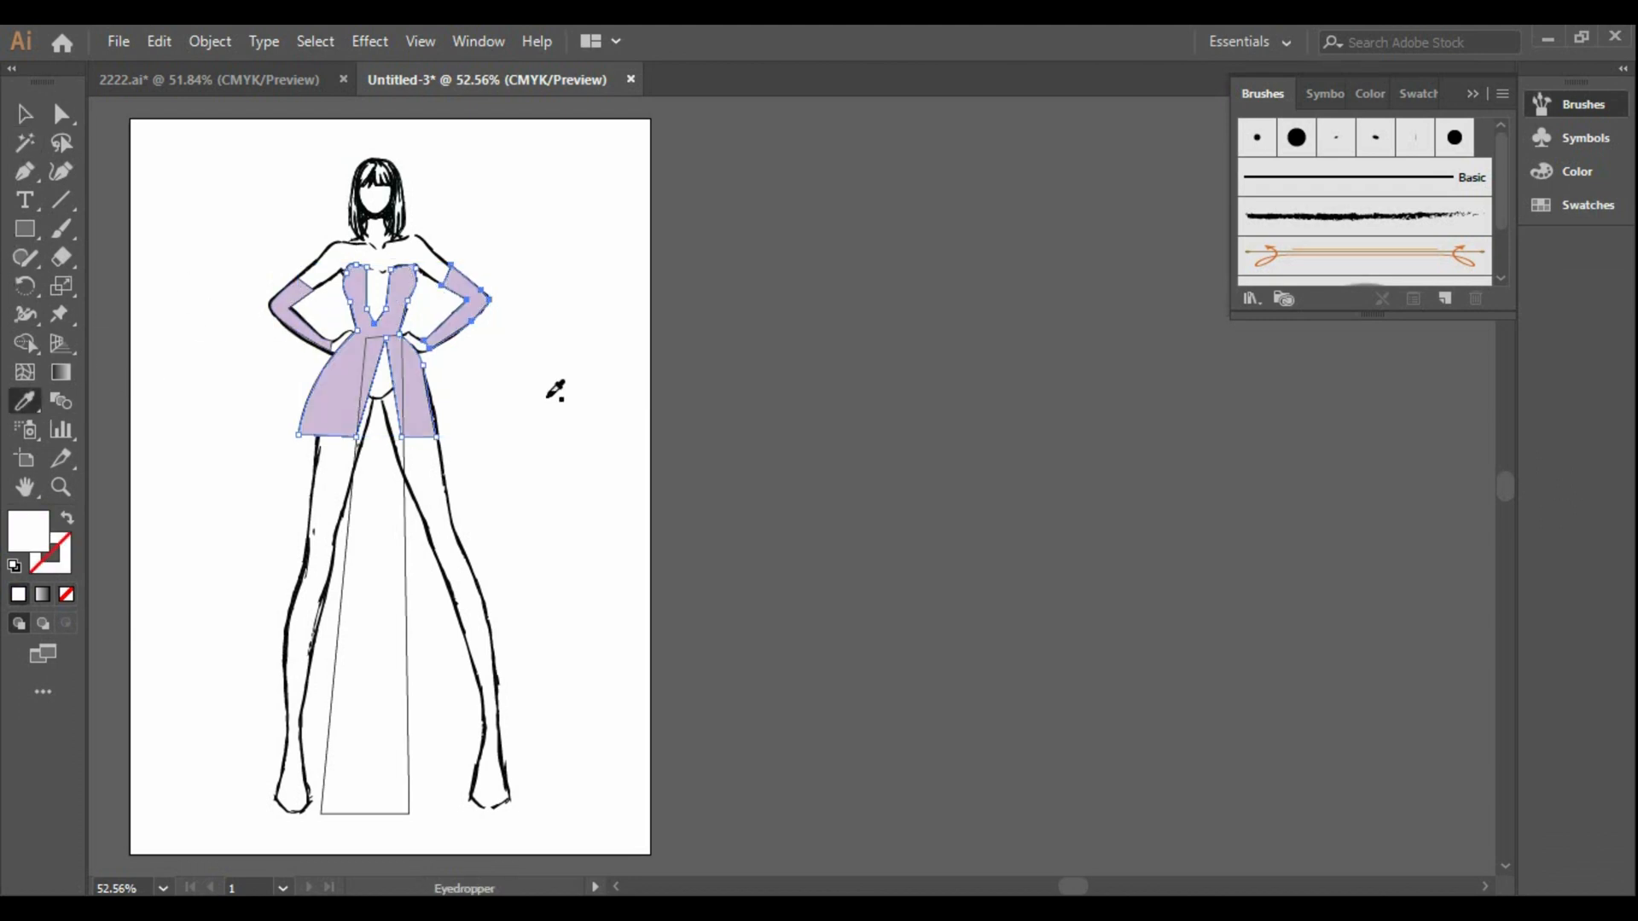
key(ctrl+z)
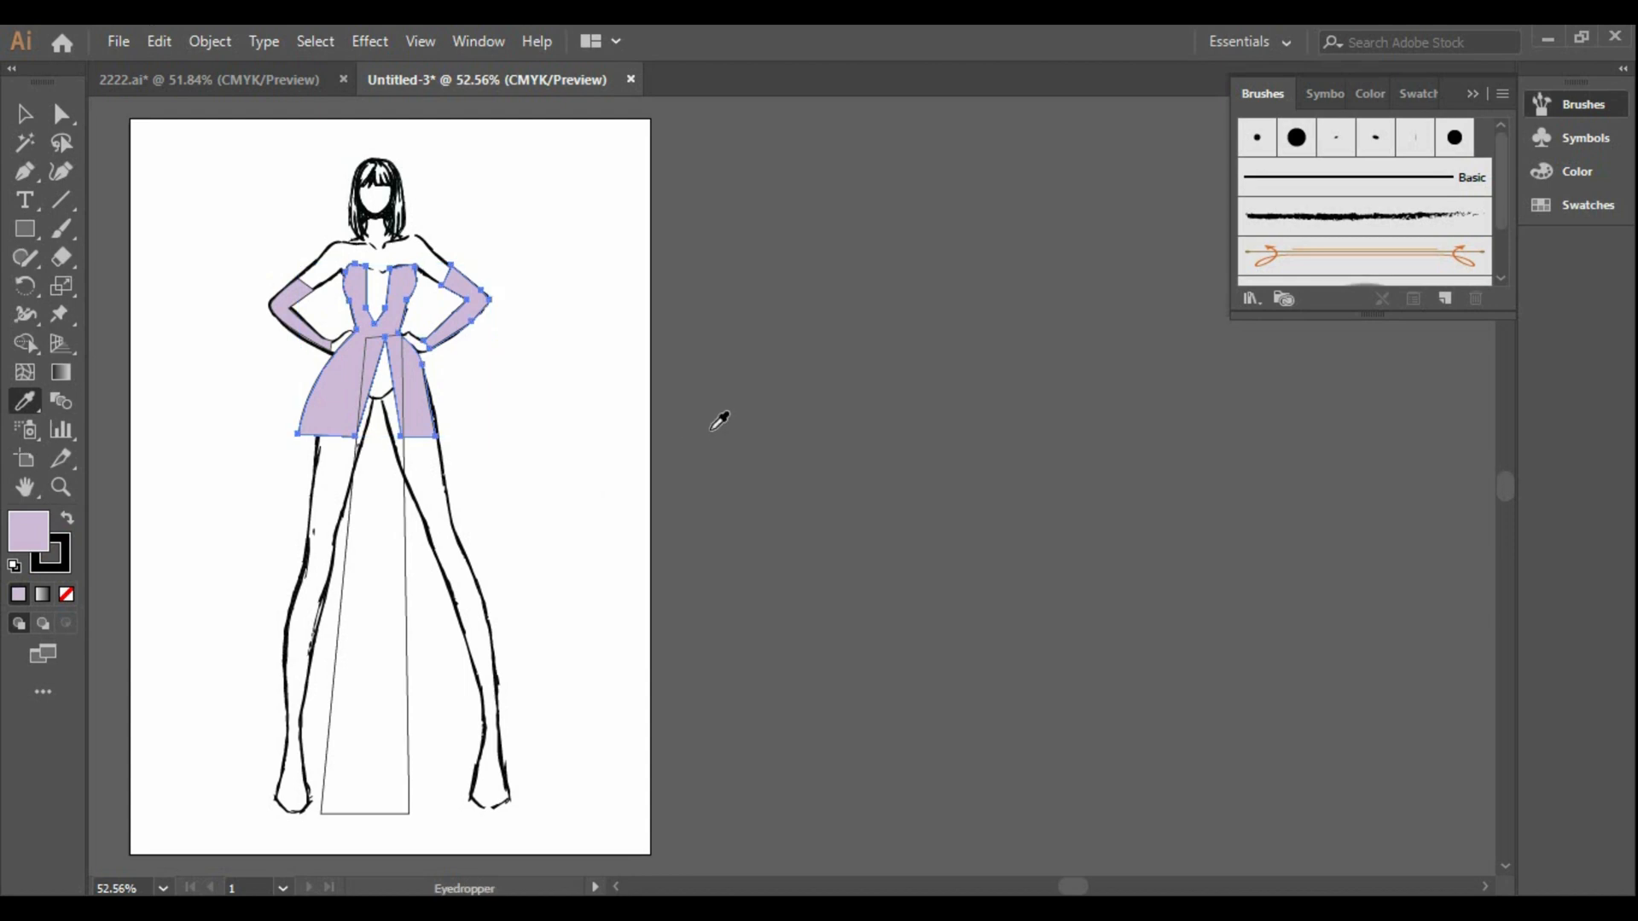
Fill the long front panel between the legs with light grey
click(24, 113)
click(508, 377)
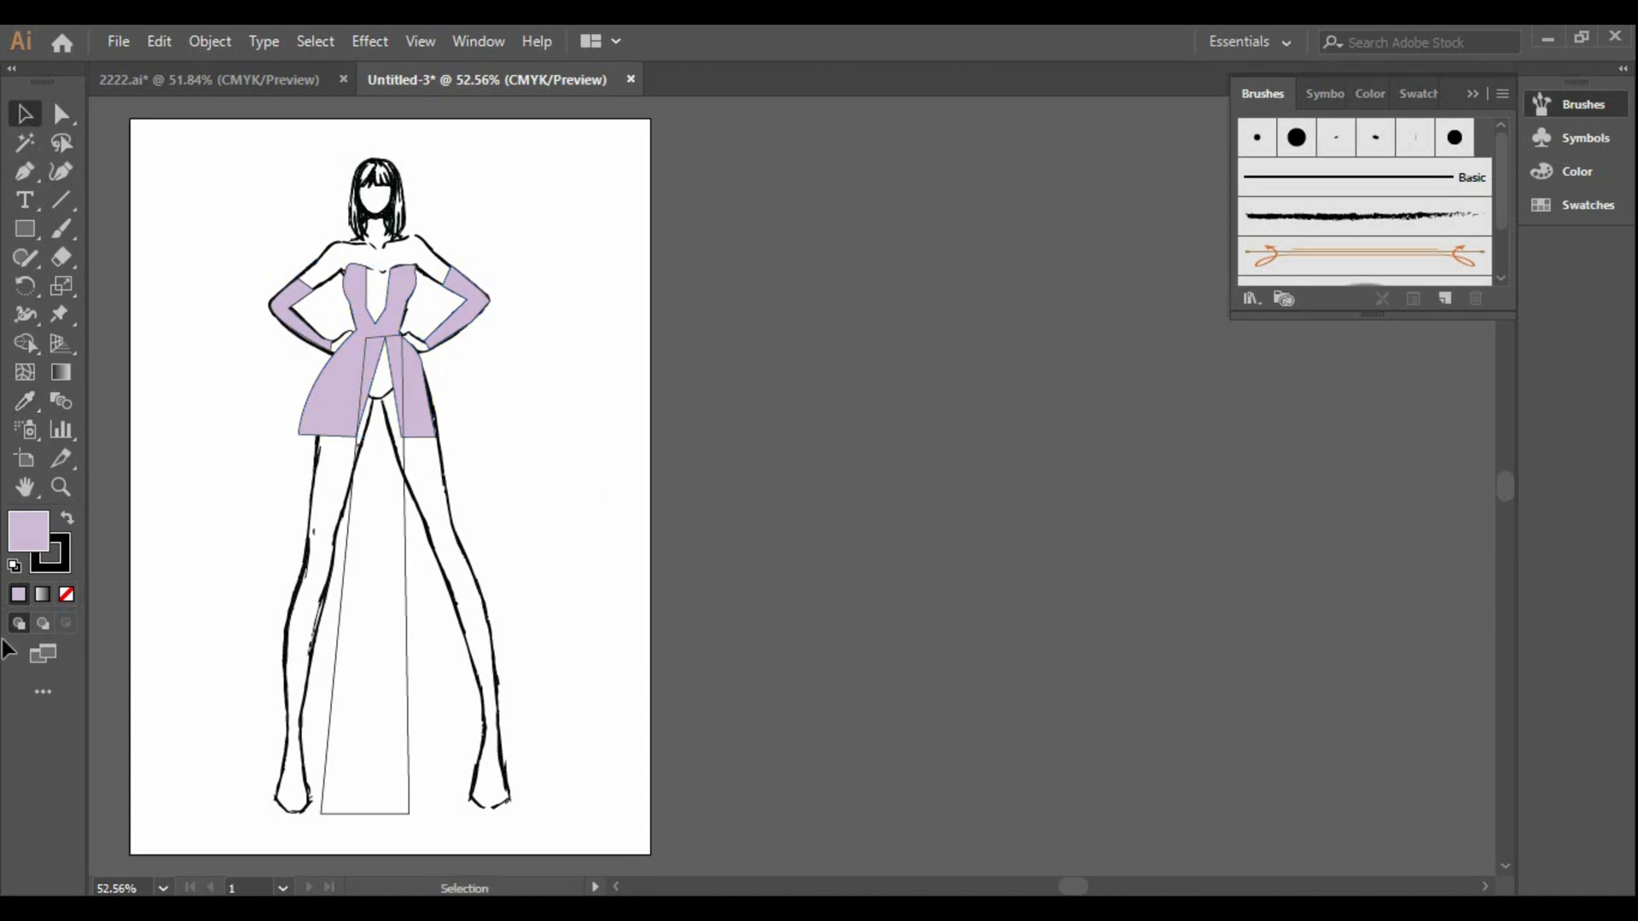
click(412, 796)
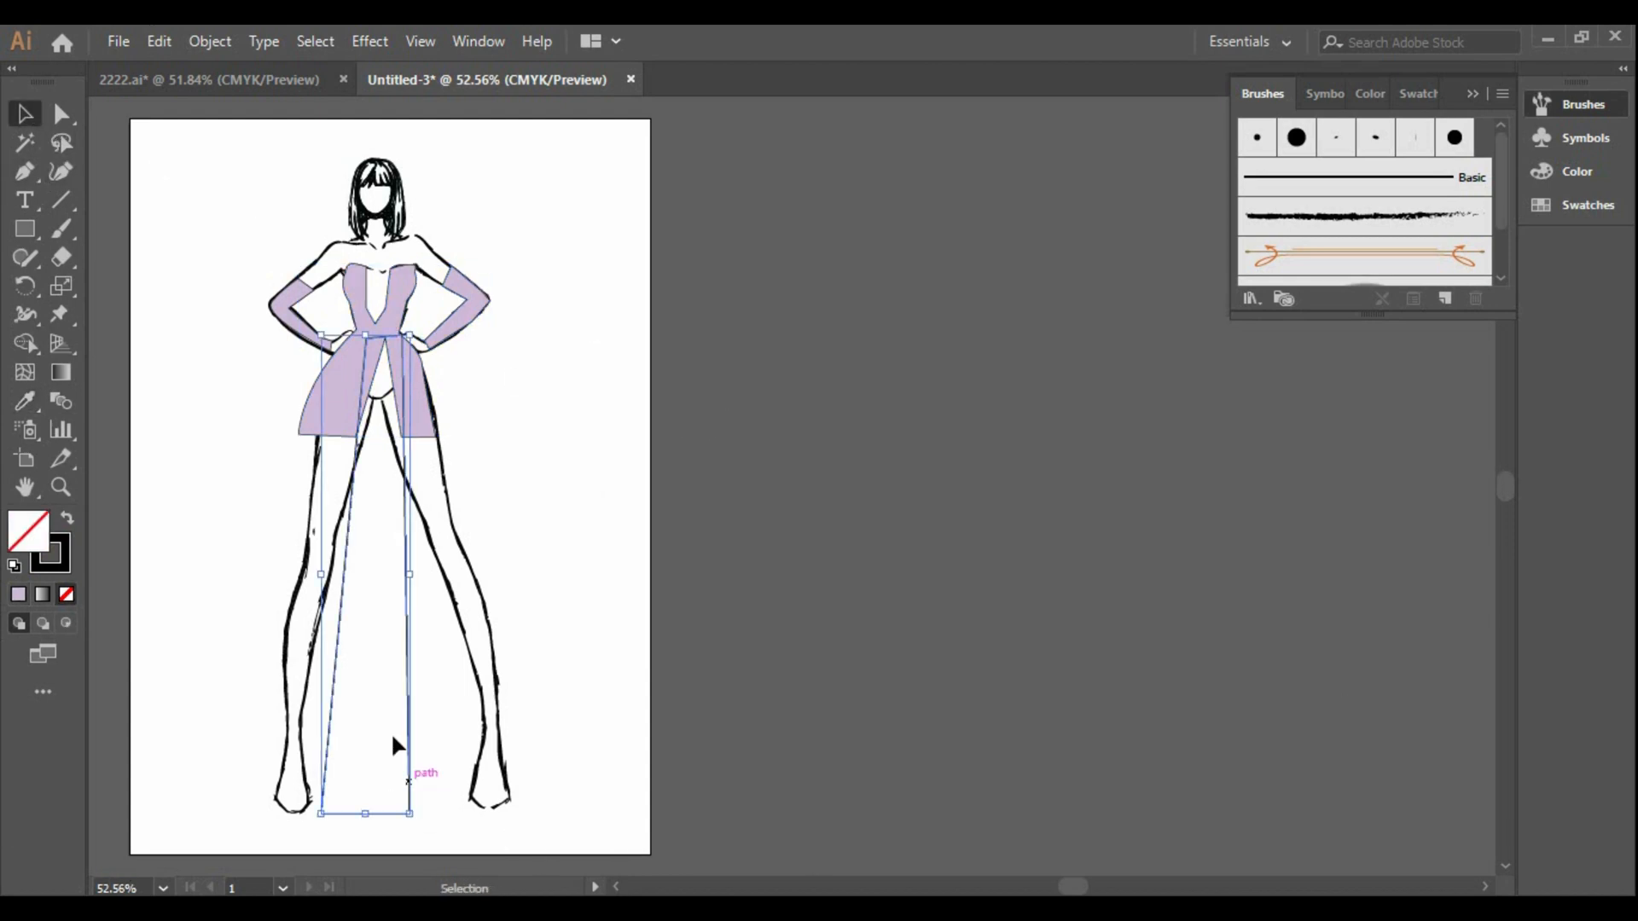
double_click(28, 532)
drag(911, 277, 890, 204)
click(1440, 140)
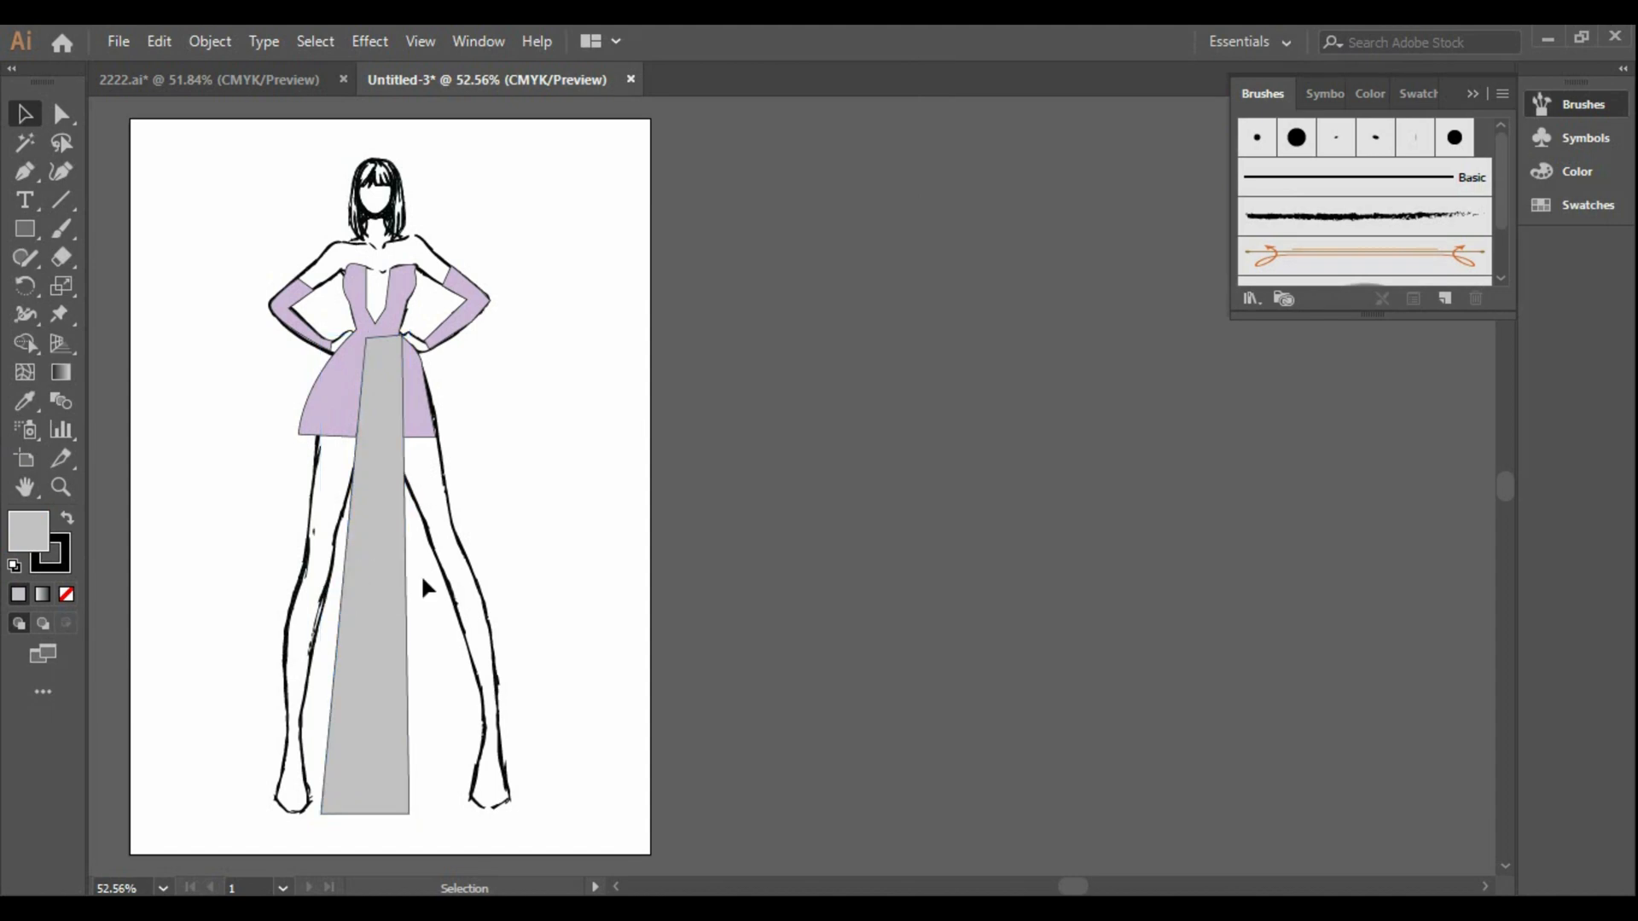
Apply the Film Grain effect to the long grey front panel with Grain 7, Highlight Area 9 and Intensity 10
click(369, 41)
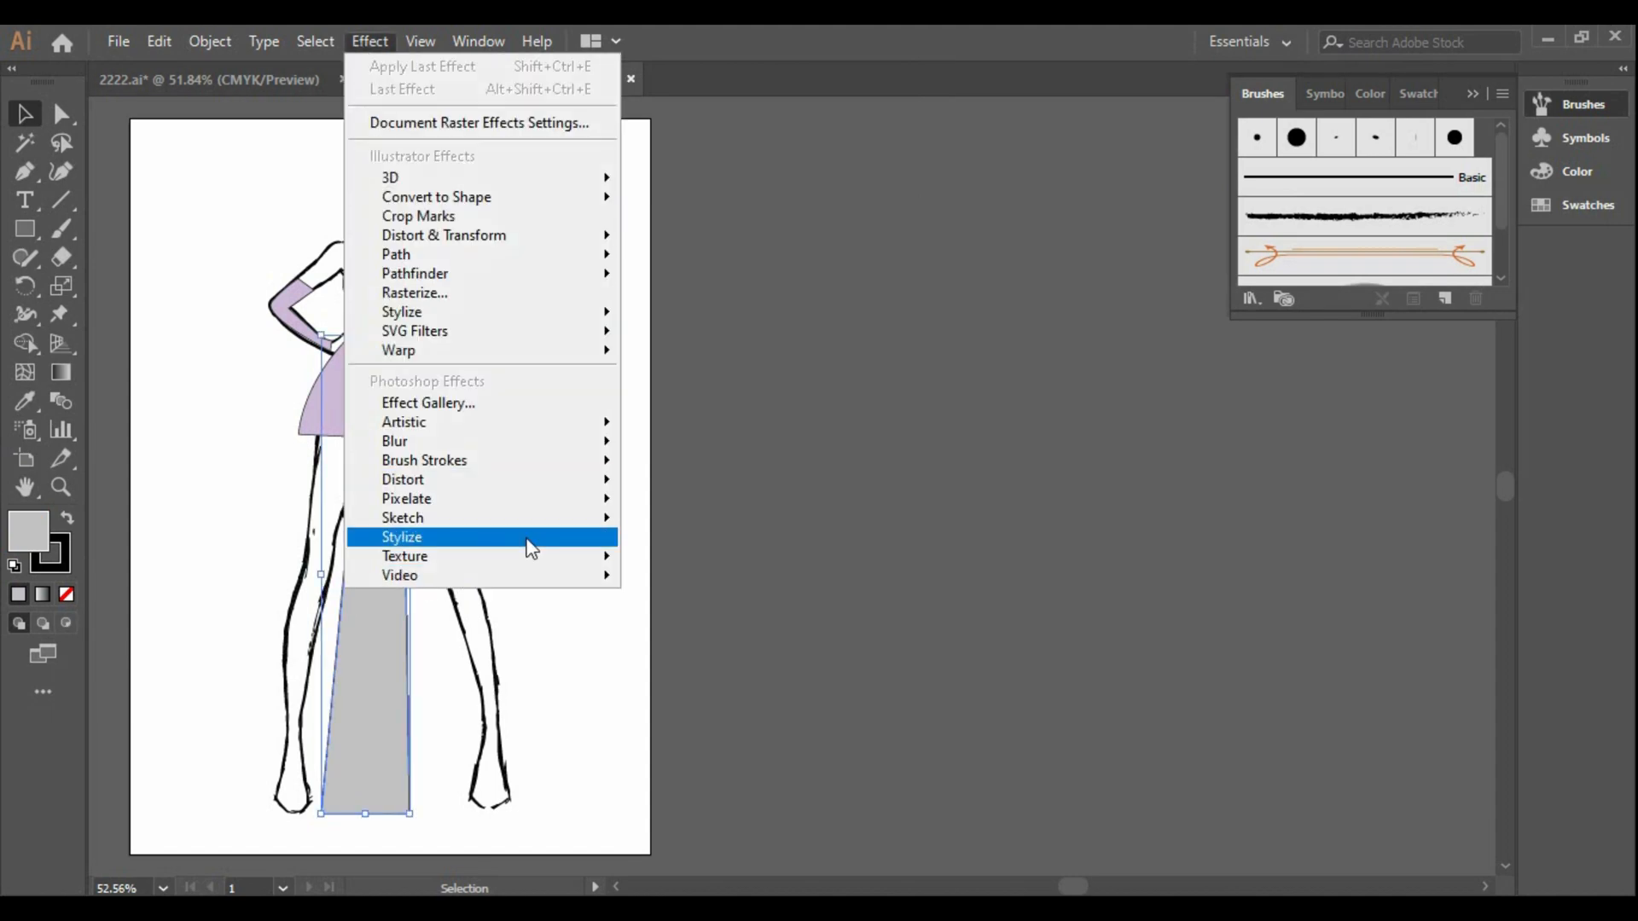
click(593, 408)
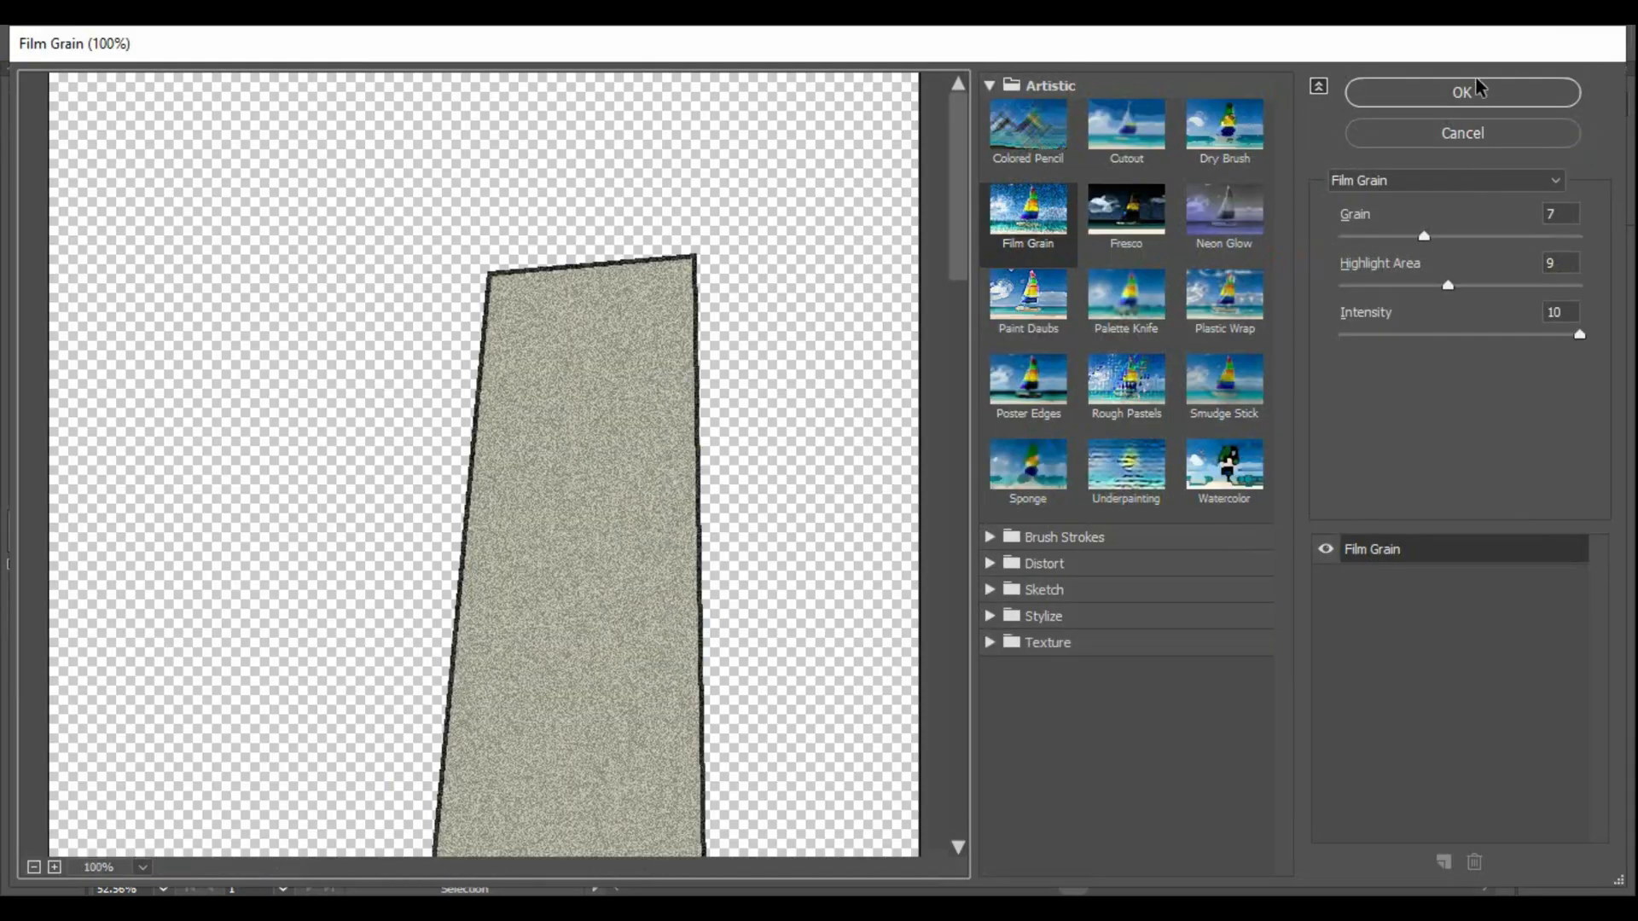
click(1479, 89)
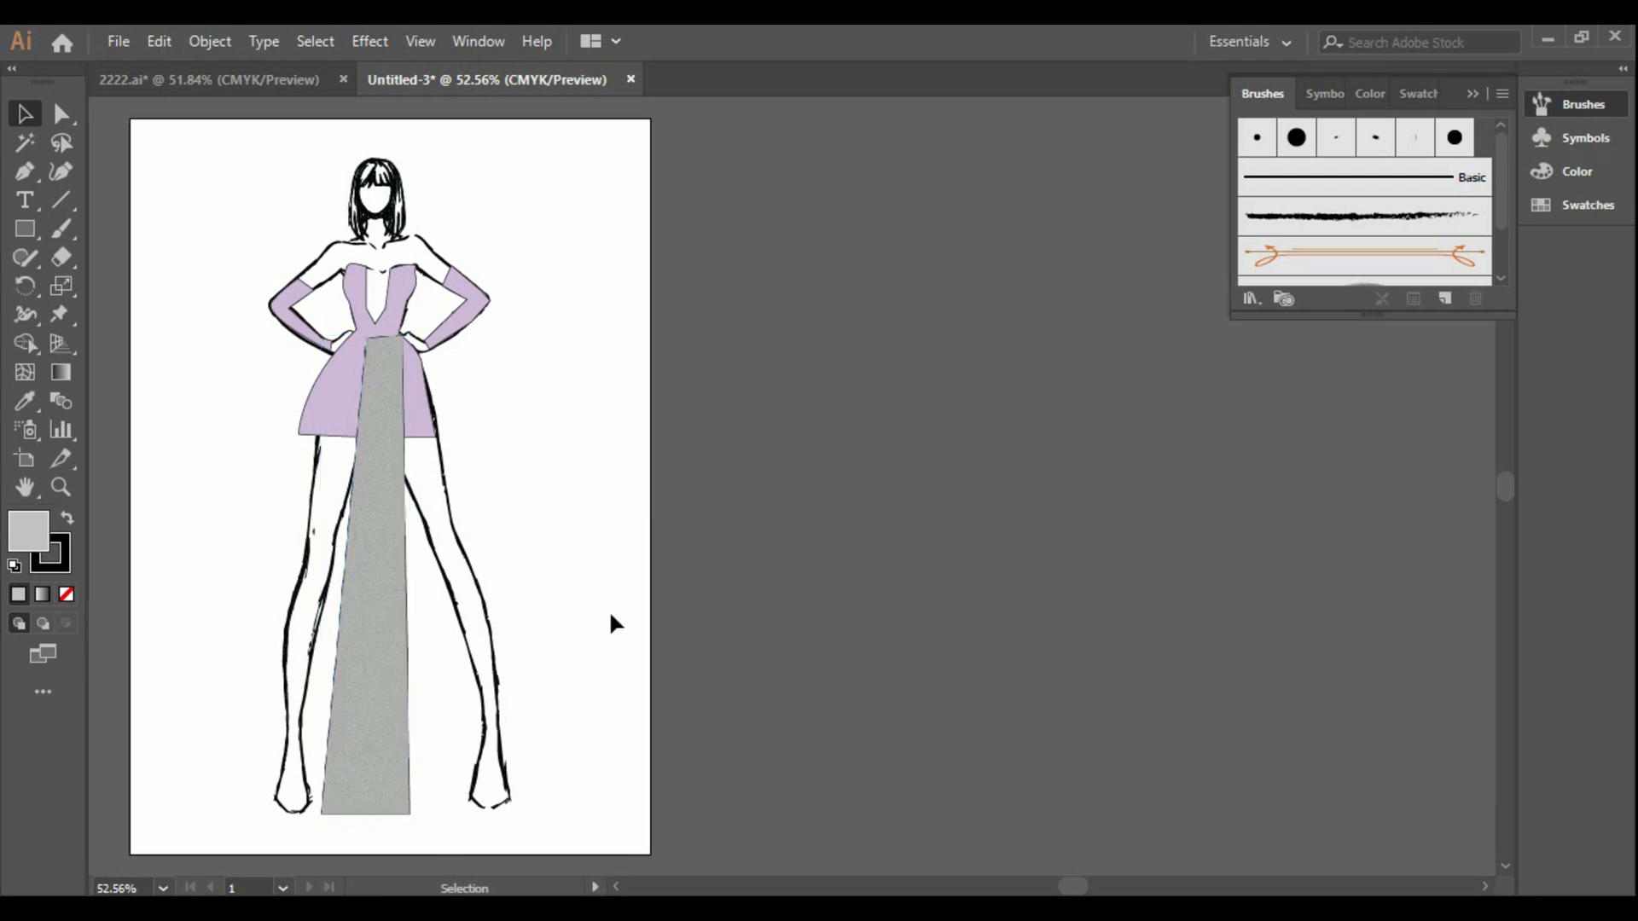
Bring the lilac dress to the front so it overlaps the grey panel
right_click(413, 400)
mouse_move(563, 774)
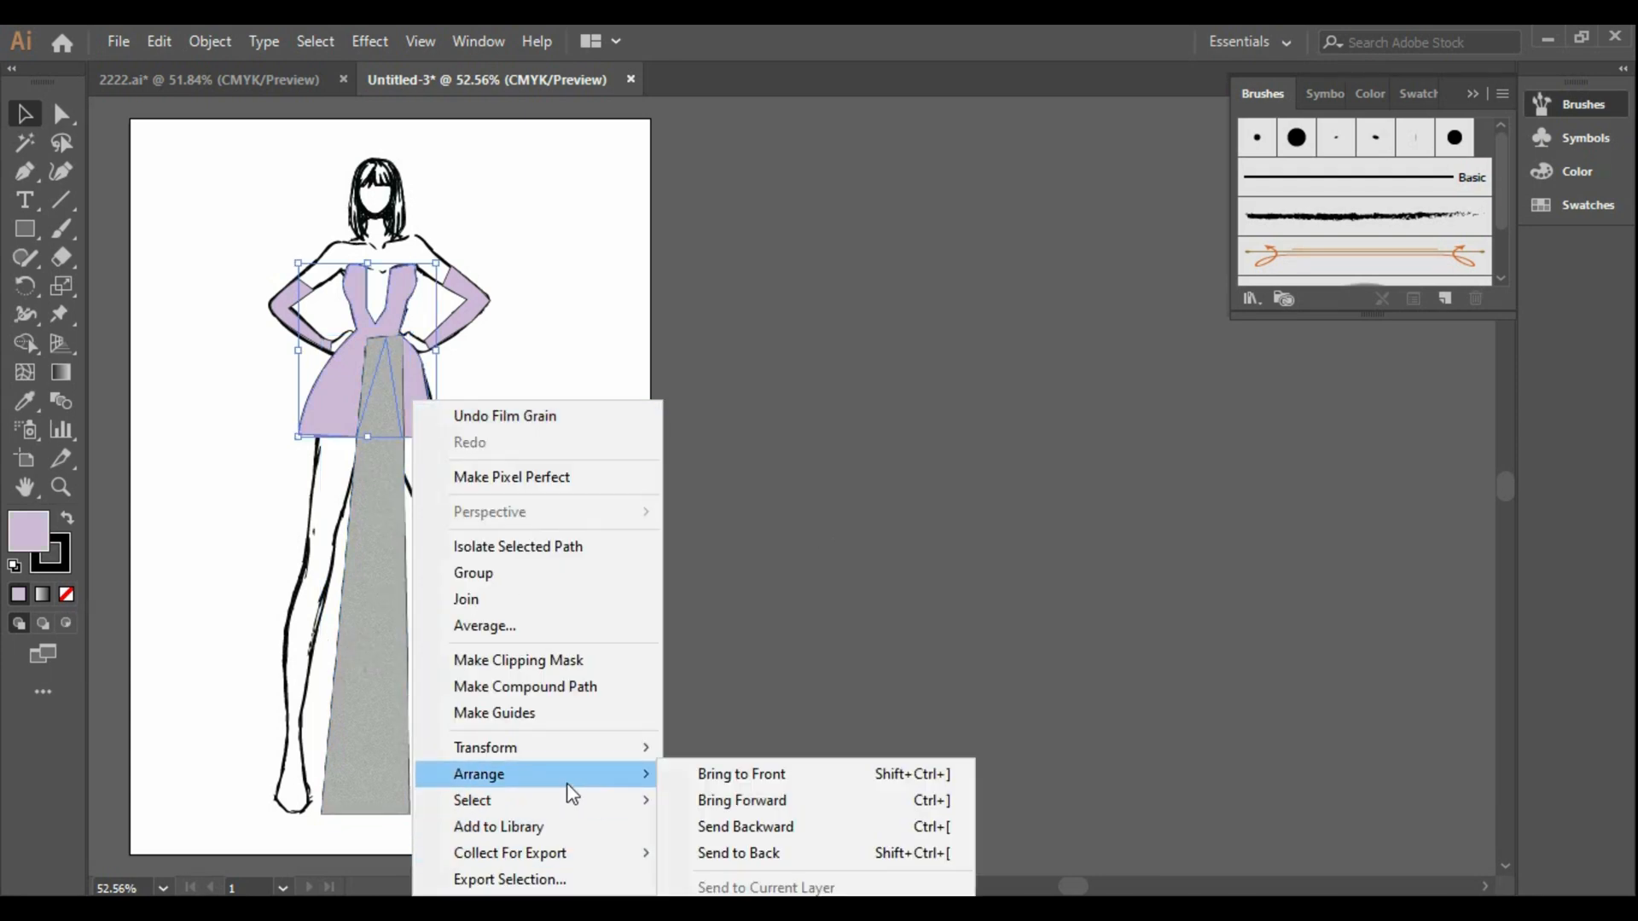
click(721, 774)
click(546, 560)
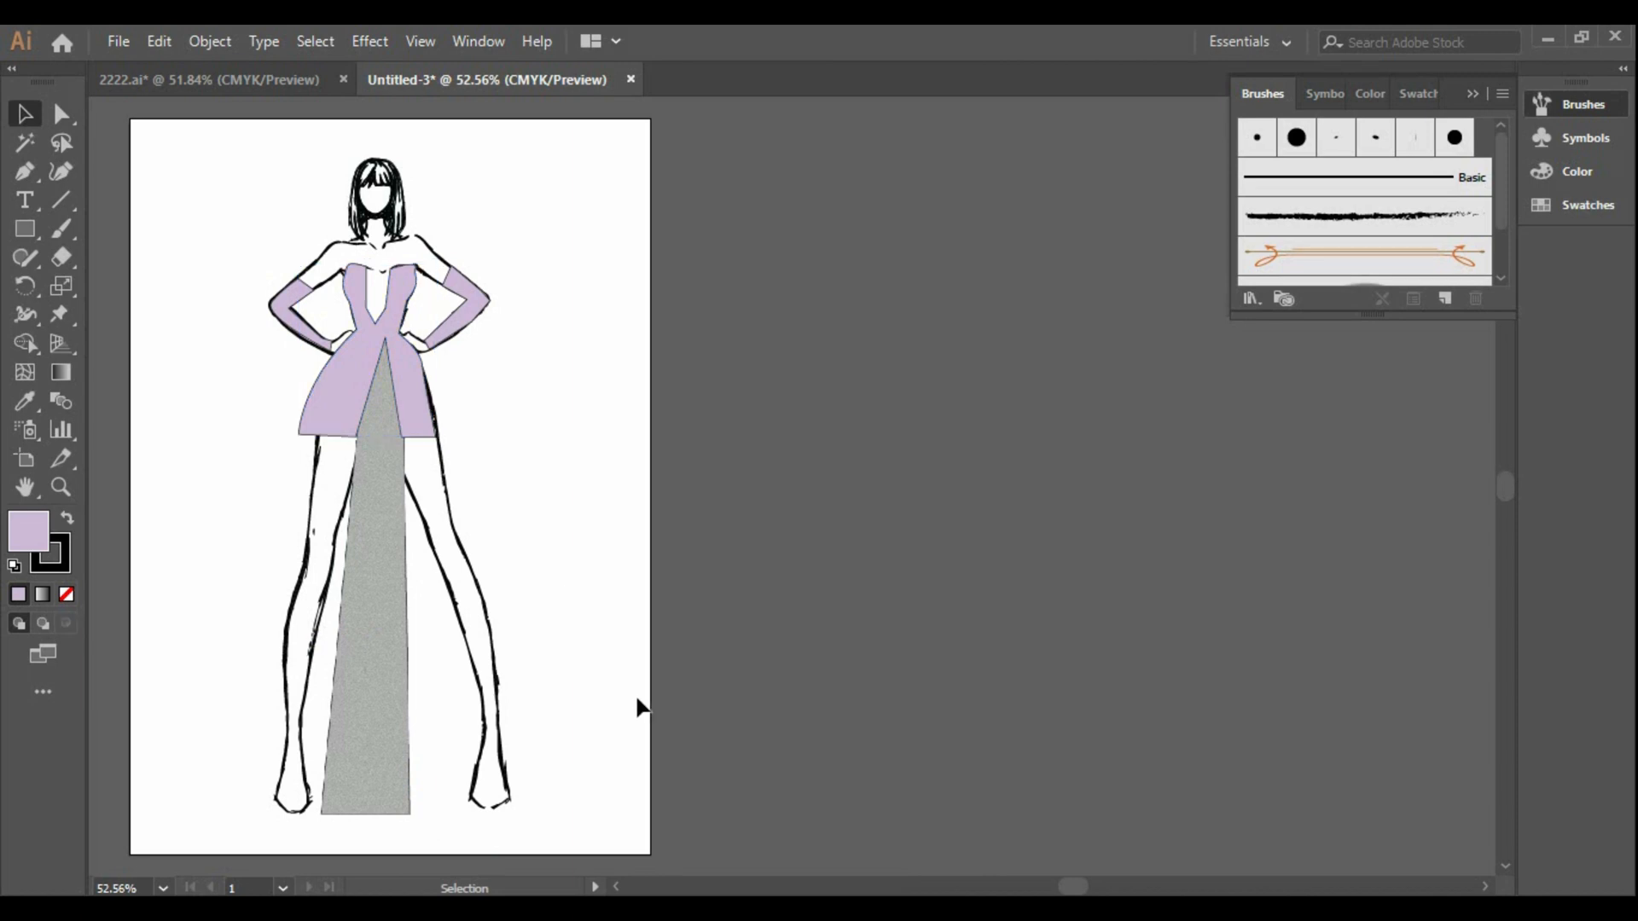
Load the Decorative_Text Dividers brush library and apply the Text Divider 18 brush to the dress outline
click(416, 414)
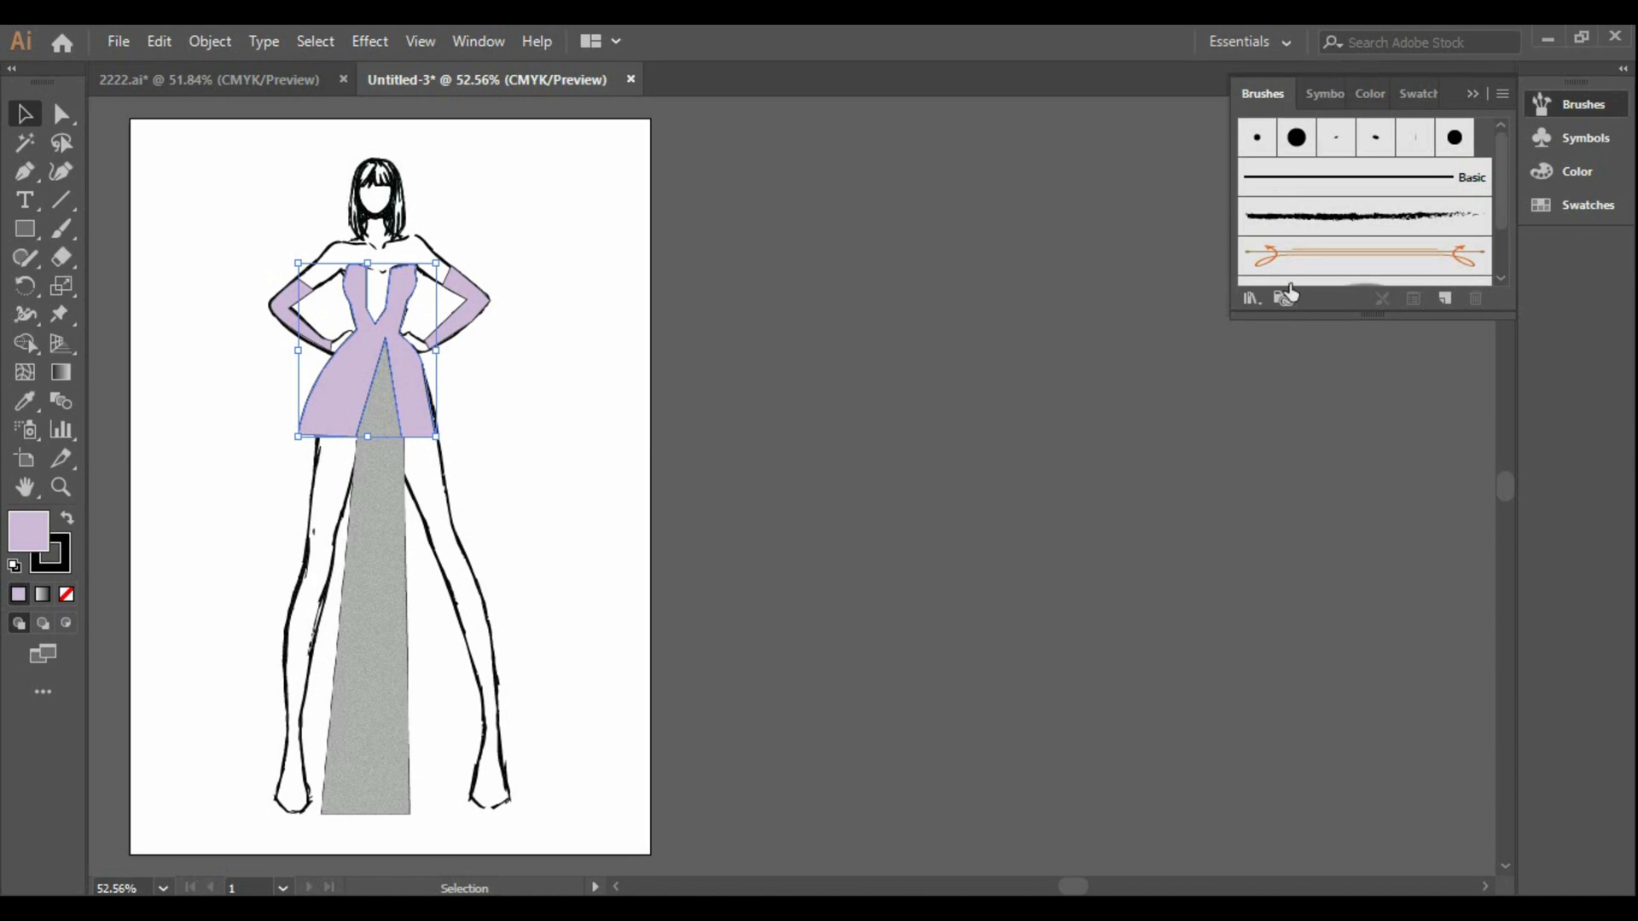
click(1253, 298)
mouse_move(1271, 470)
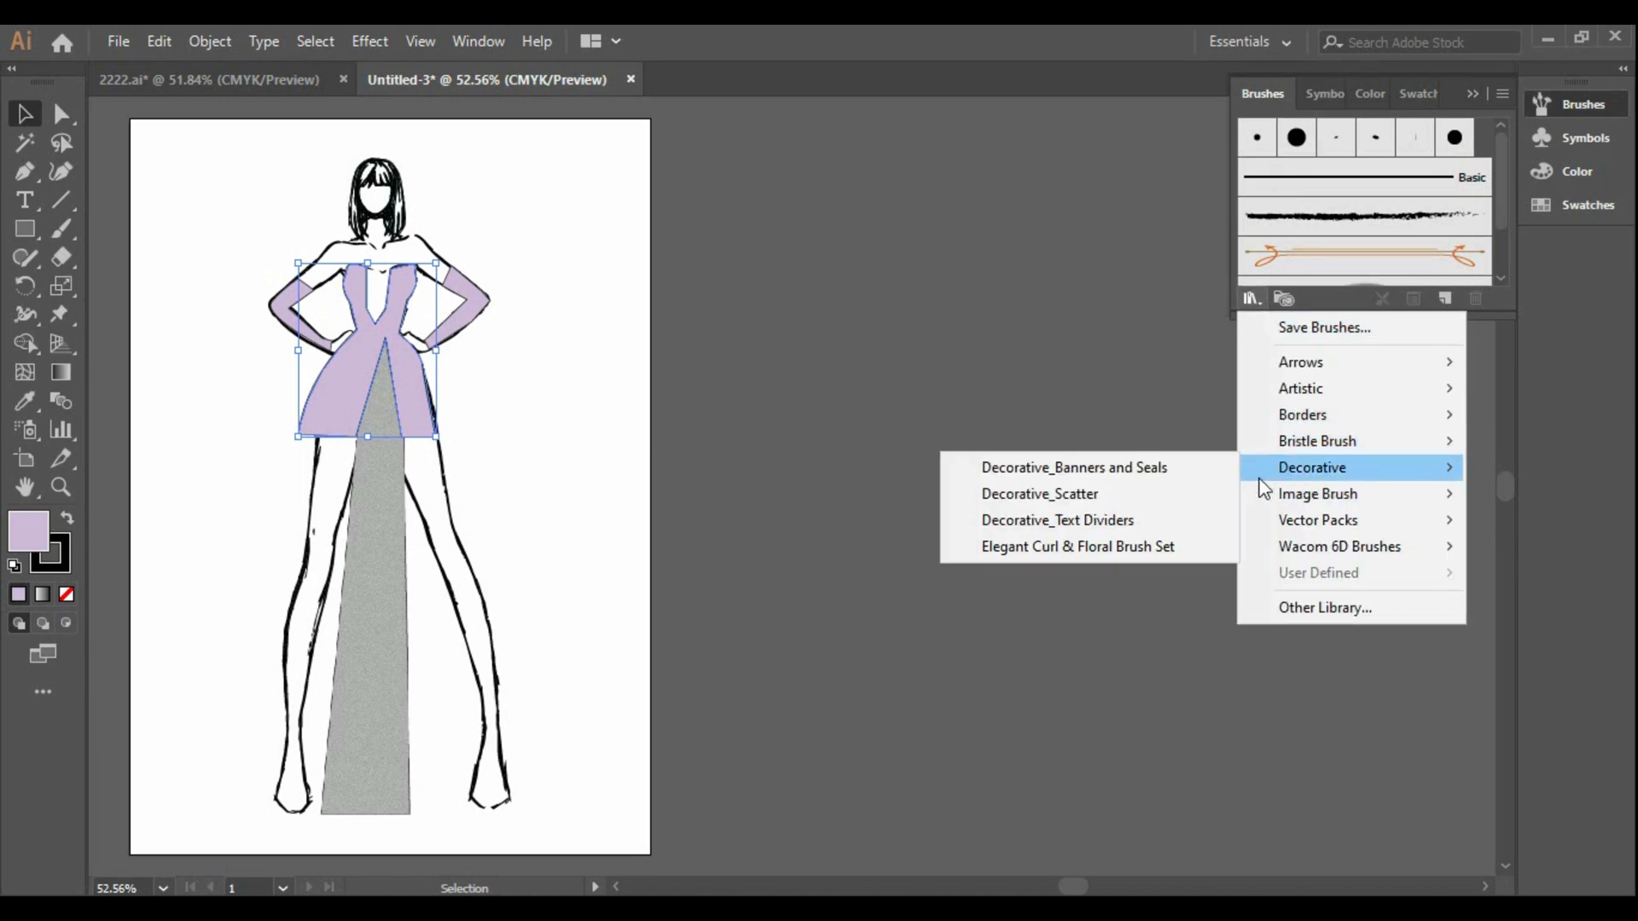
click(1058, 520)
click(858, 508)
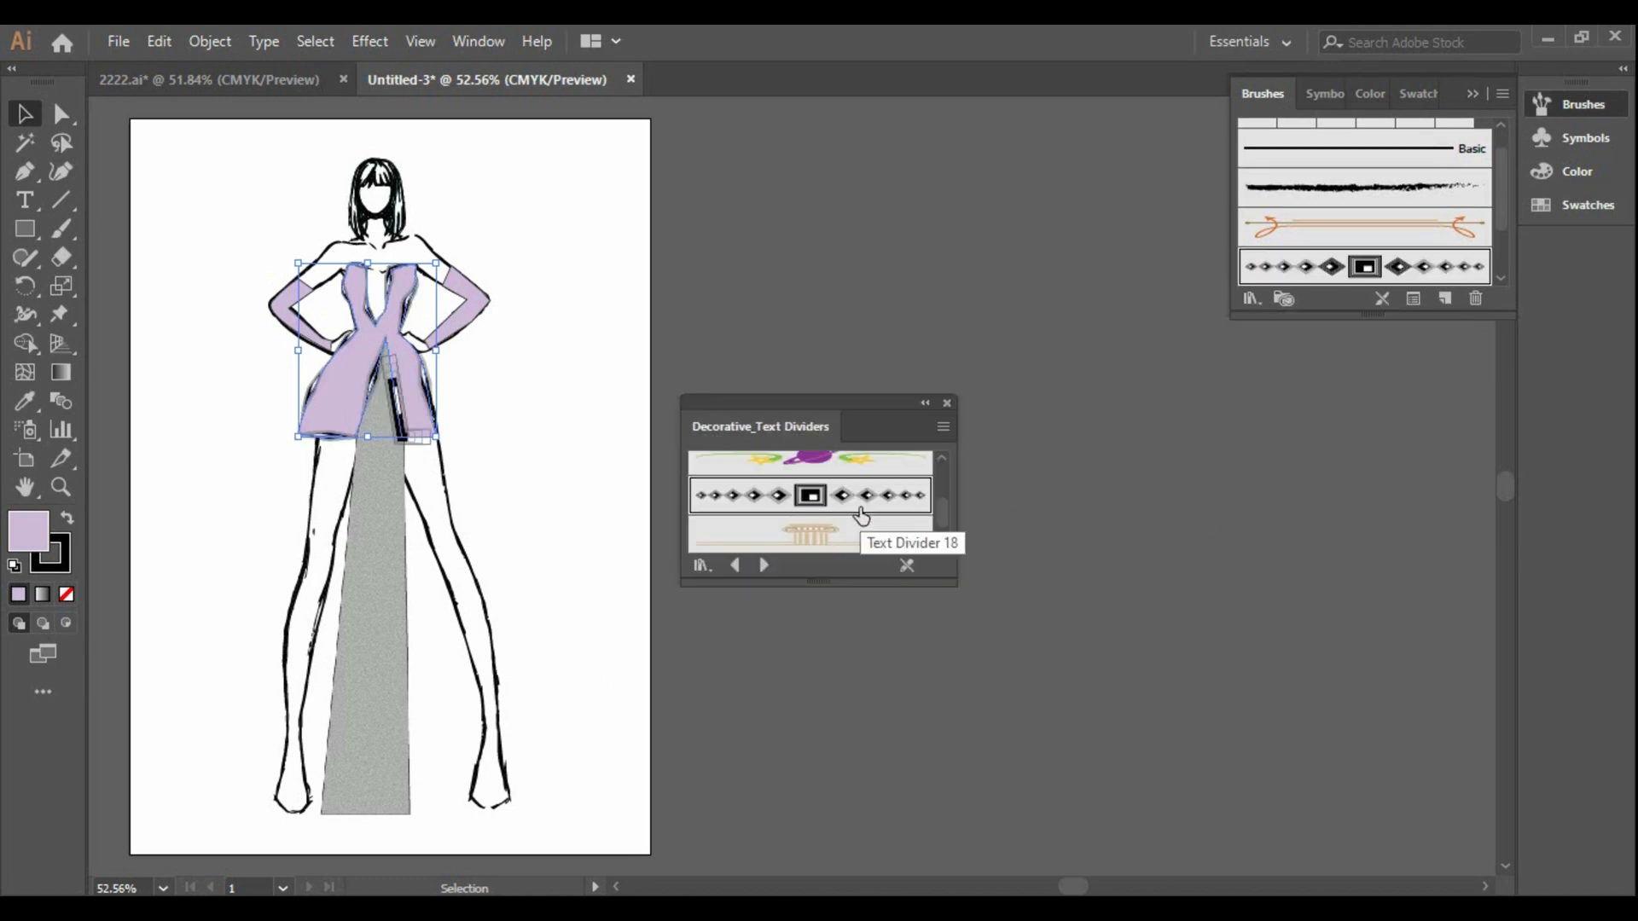
Apply the Text Divider 18 brush to the outlines of both gloves
click(467, 309)
click(829, 500)
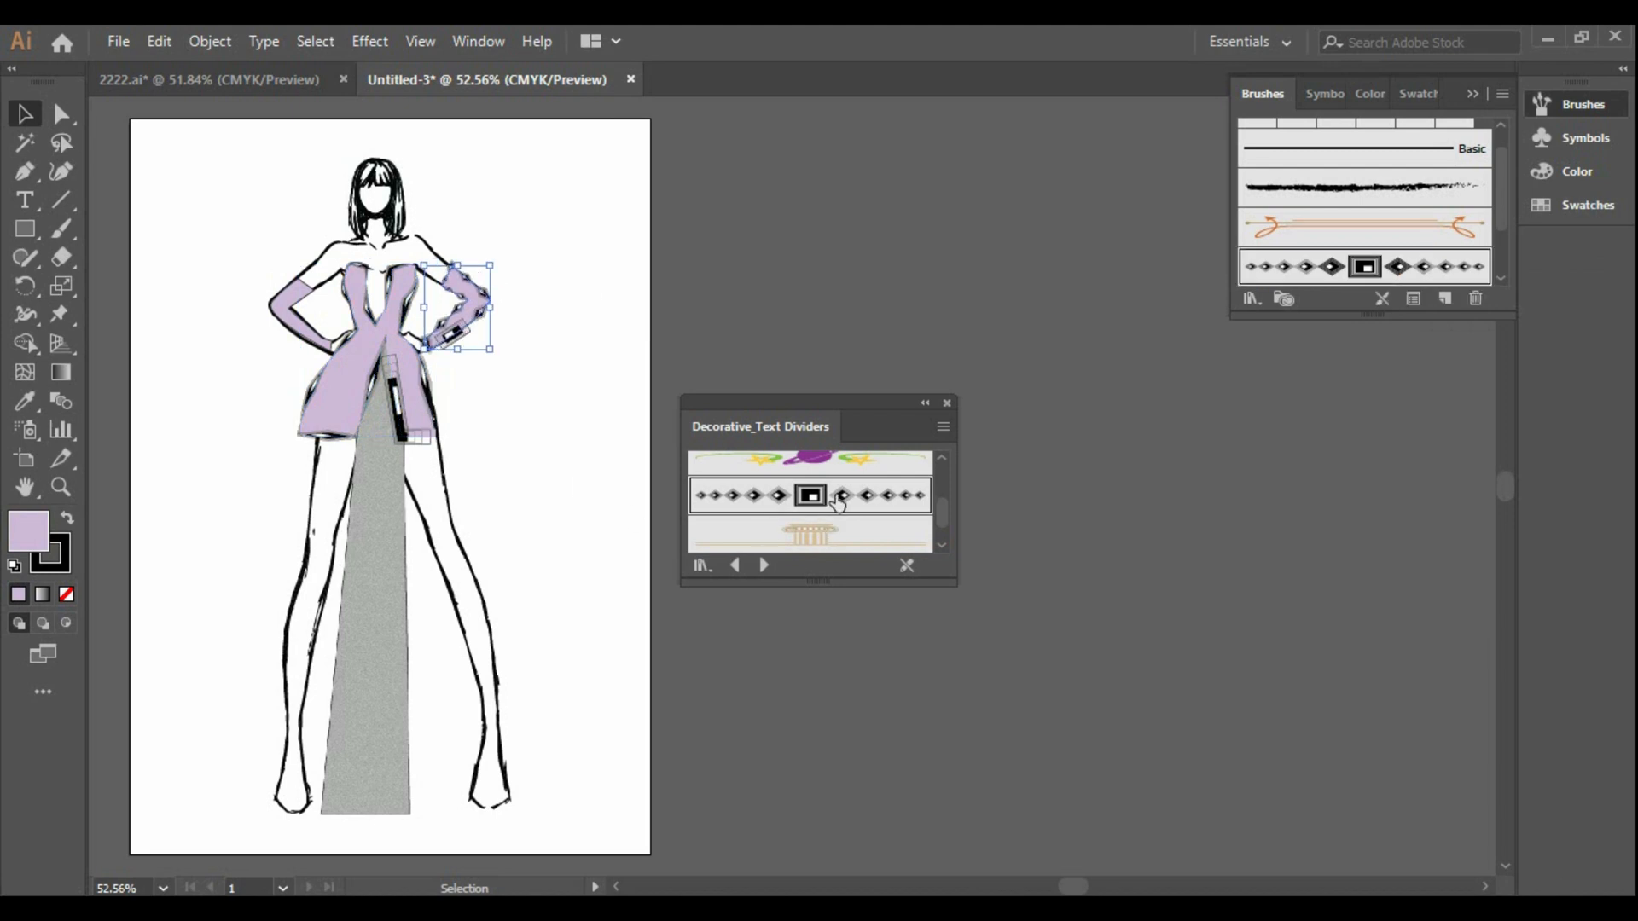
click(295, 314)
click(850, 500)
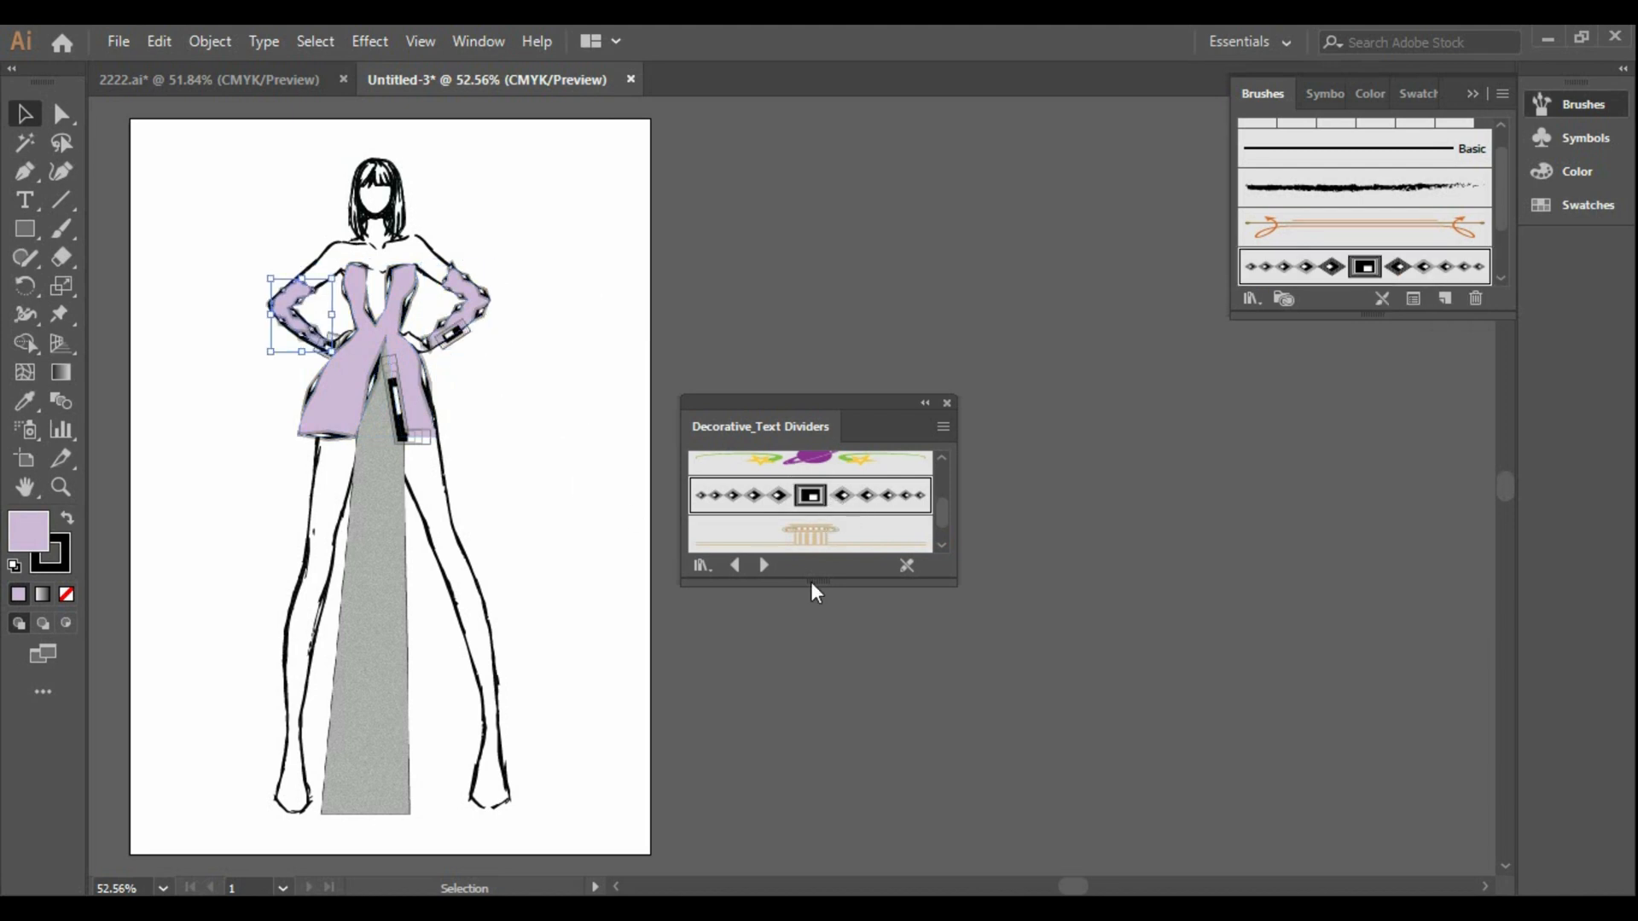
click(797, 637)
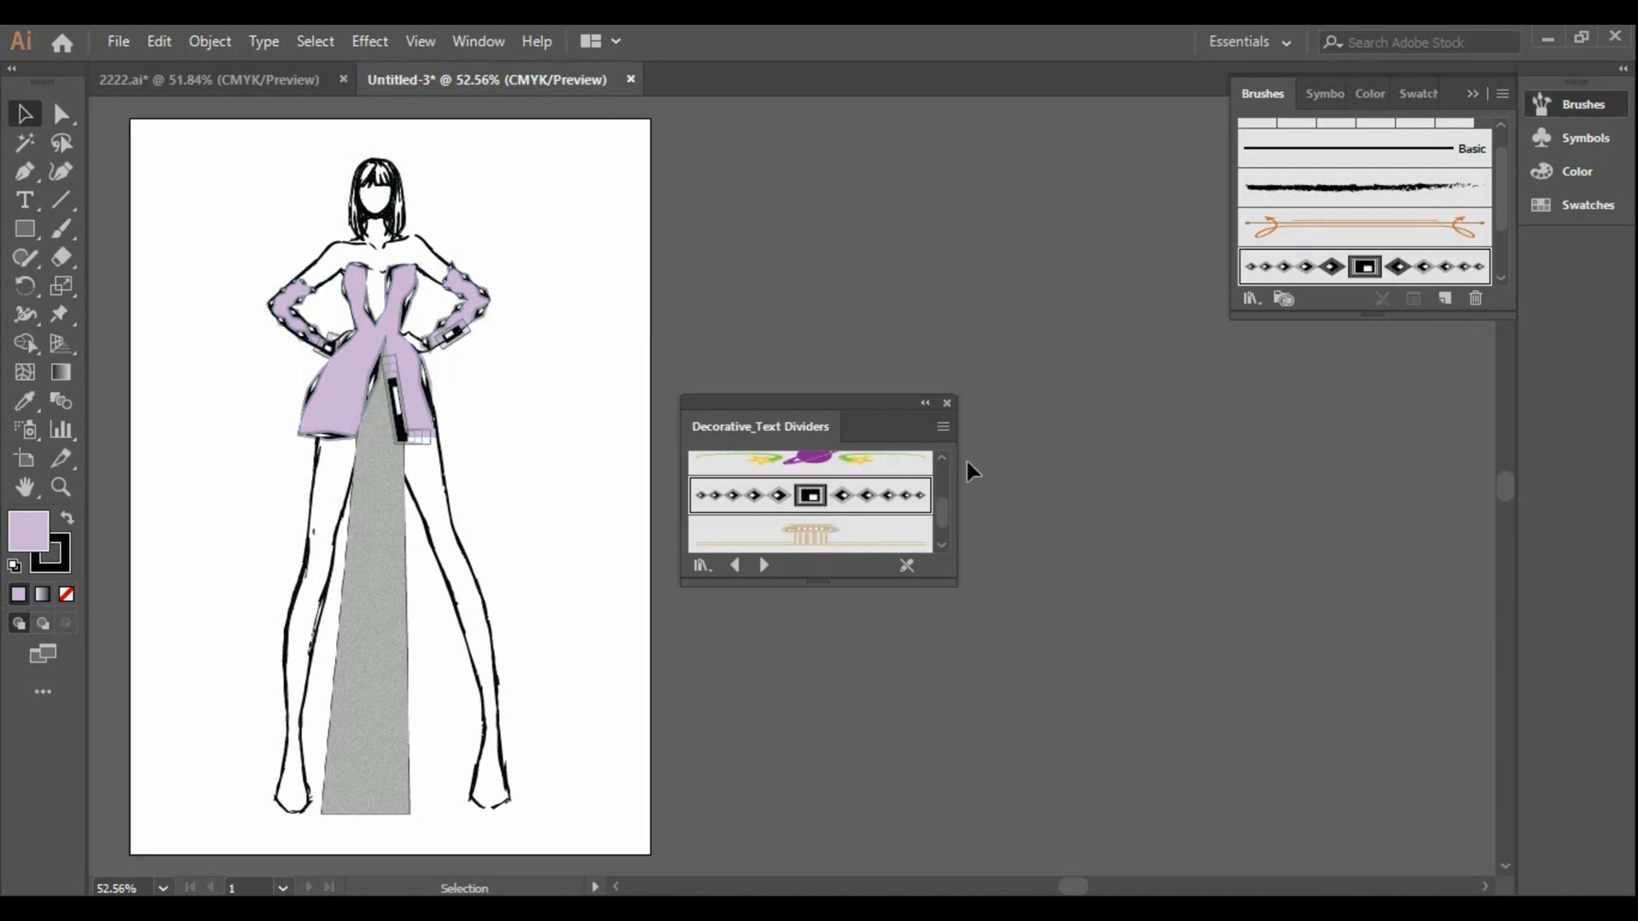
Try to apply the Text Divider 18 brush to the grey front panel, and close the text divider library
click(358, 610)
click(778, 503)
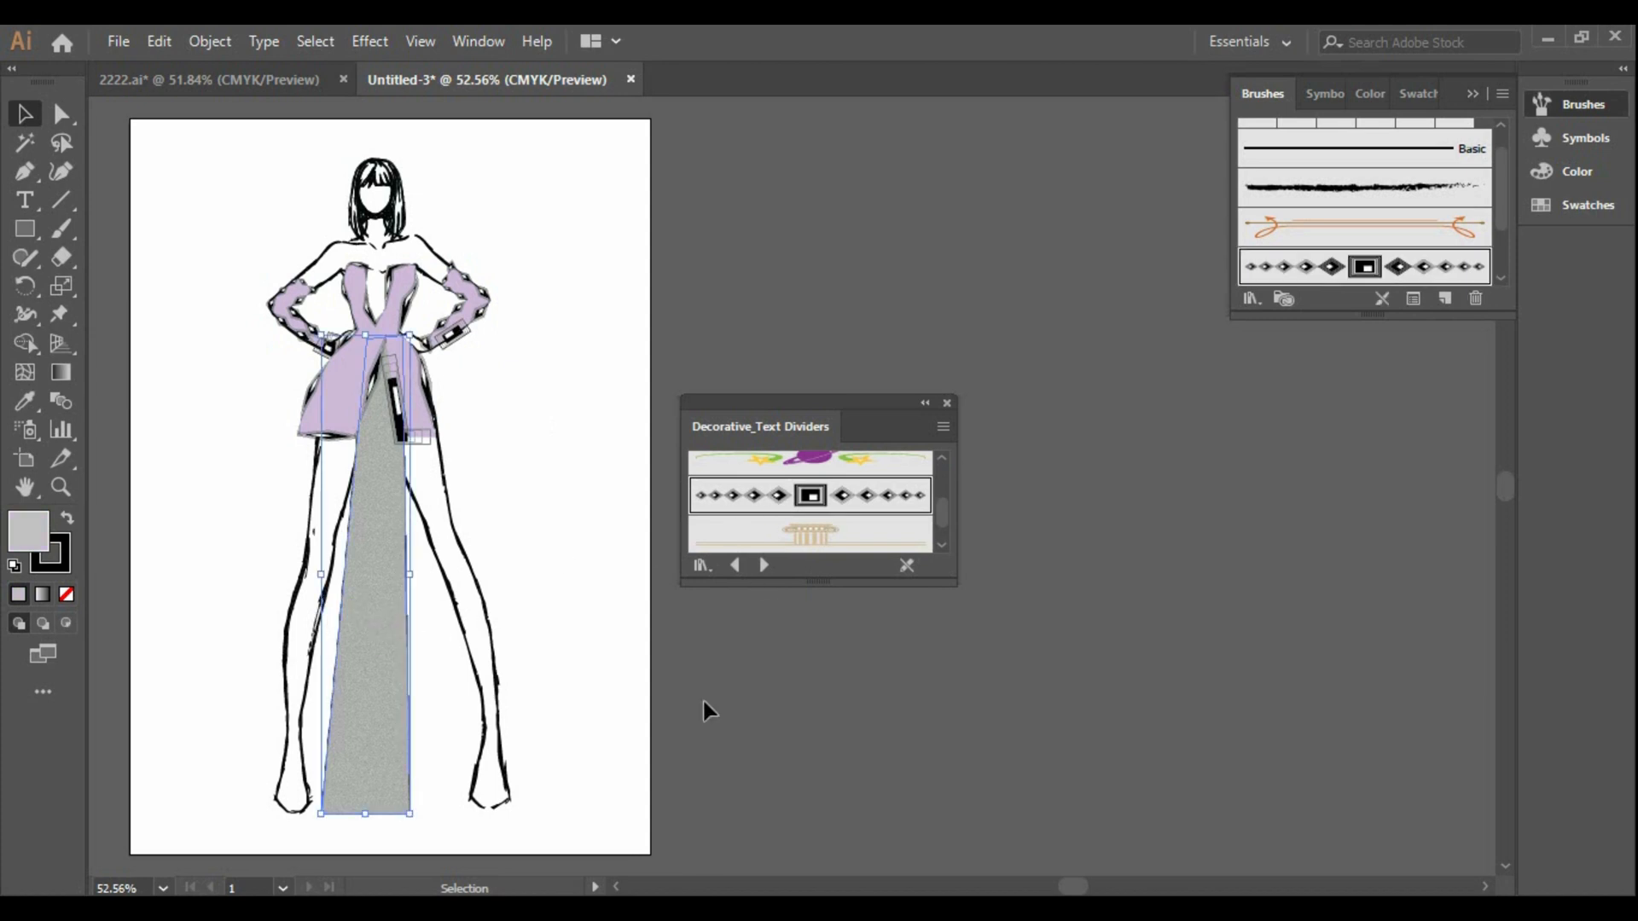
click(884, 770)
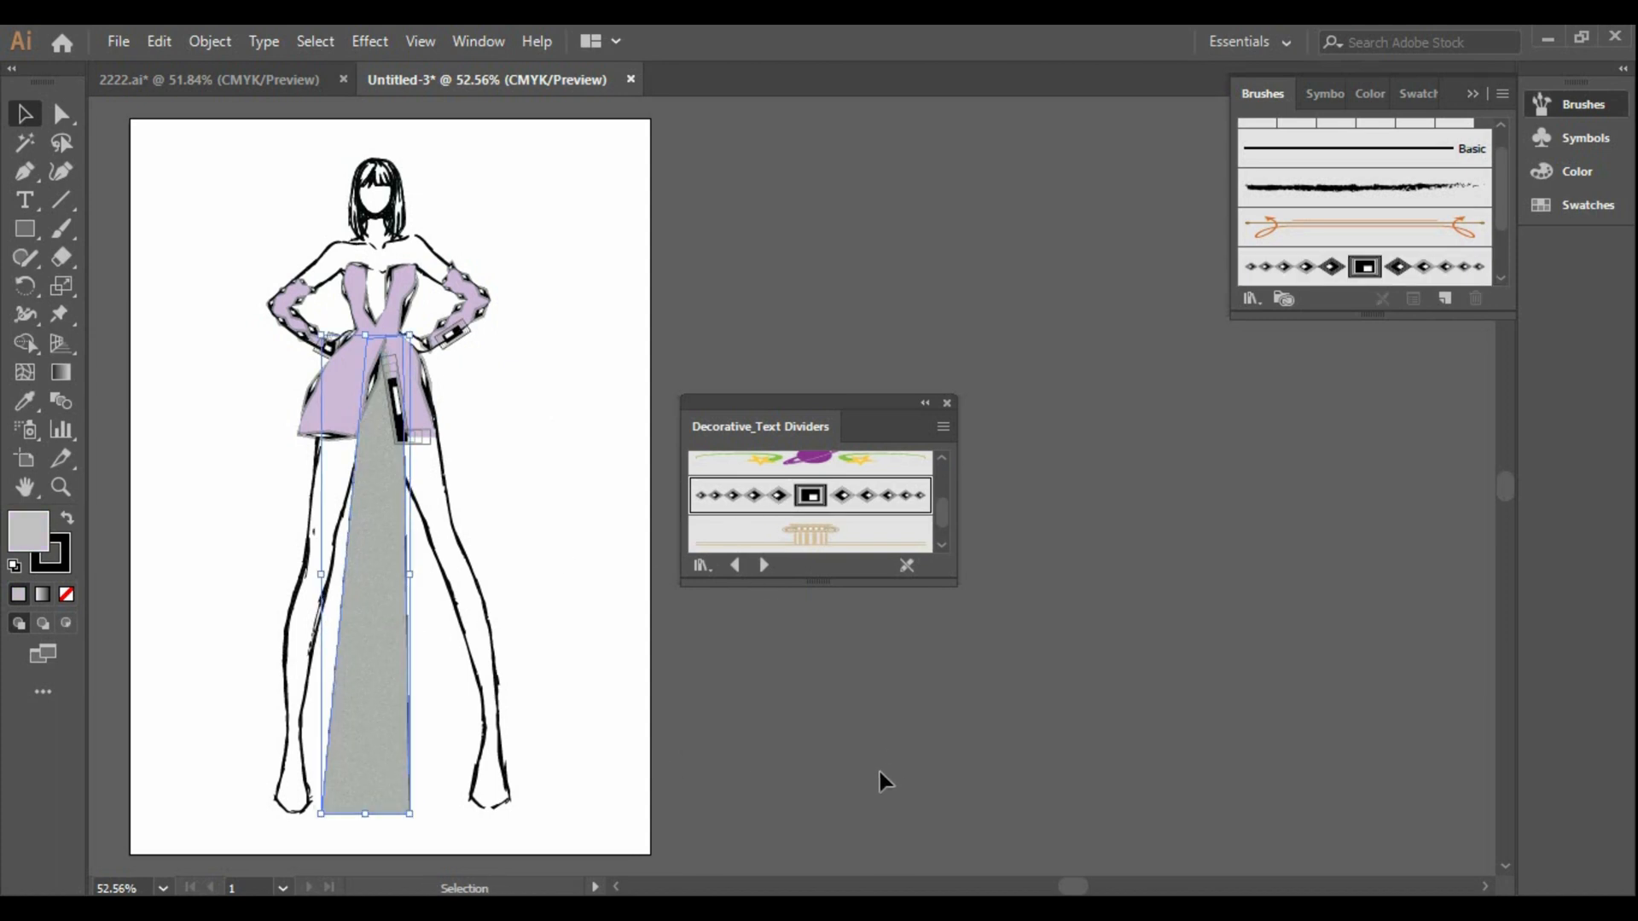
click(945, 405)
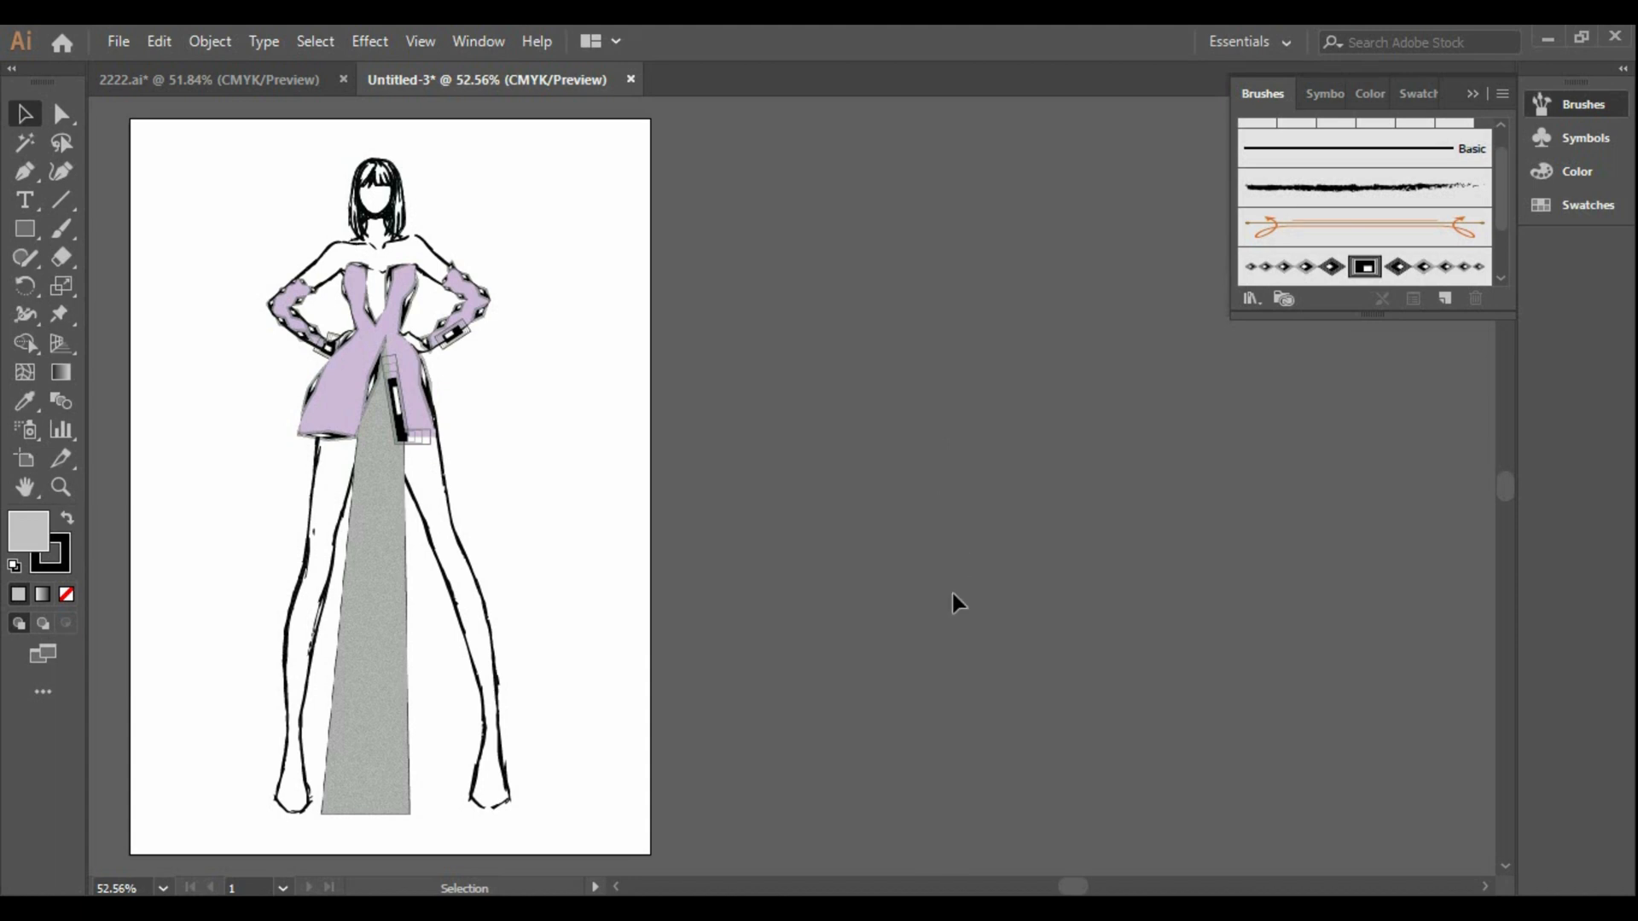
Reduce the stroke weight of the dress outline to 0.75 pt
click(430, 404)
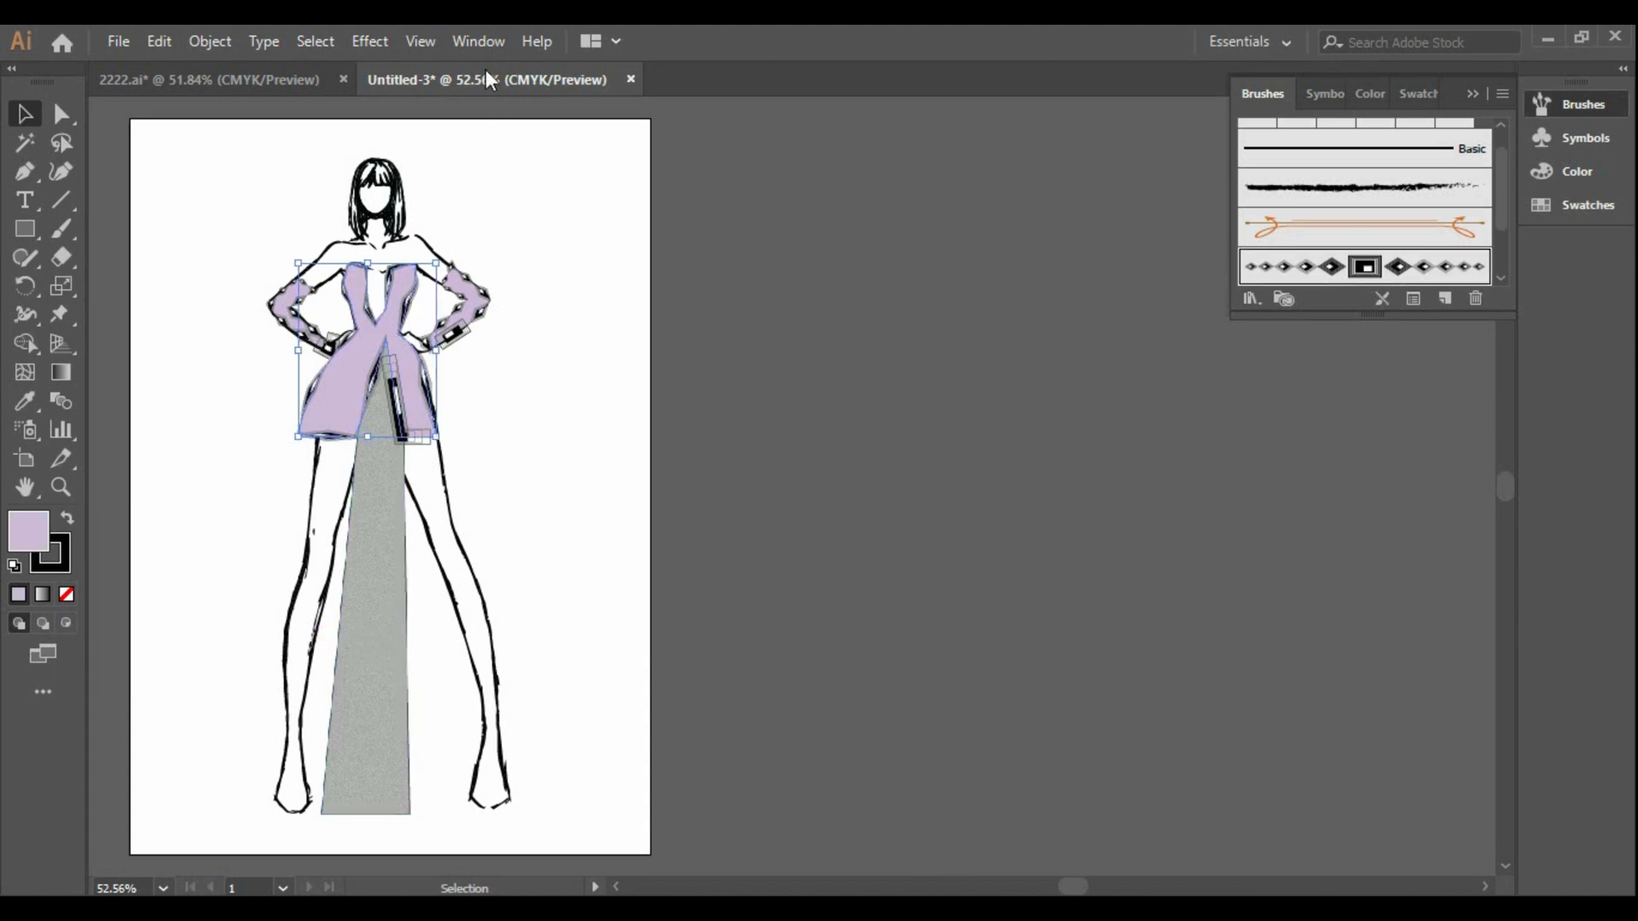
click(478, 41)
click(692, 772)
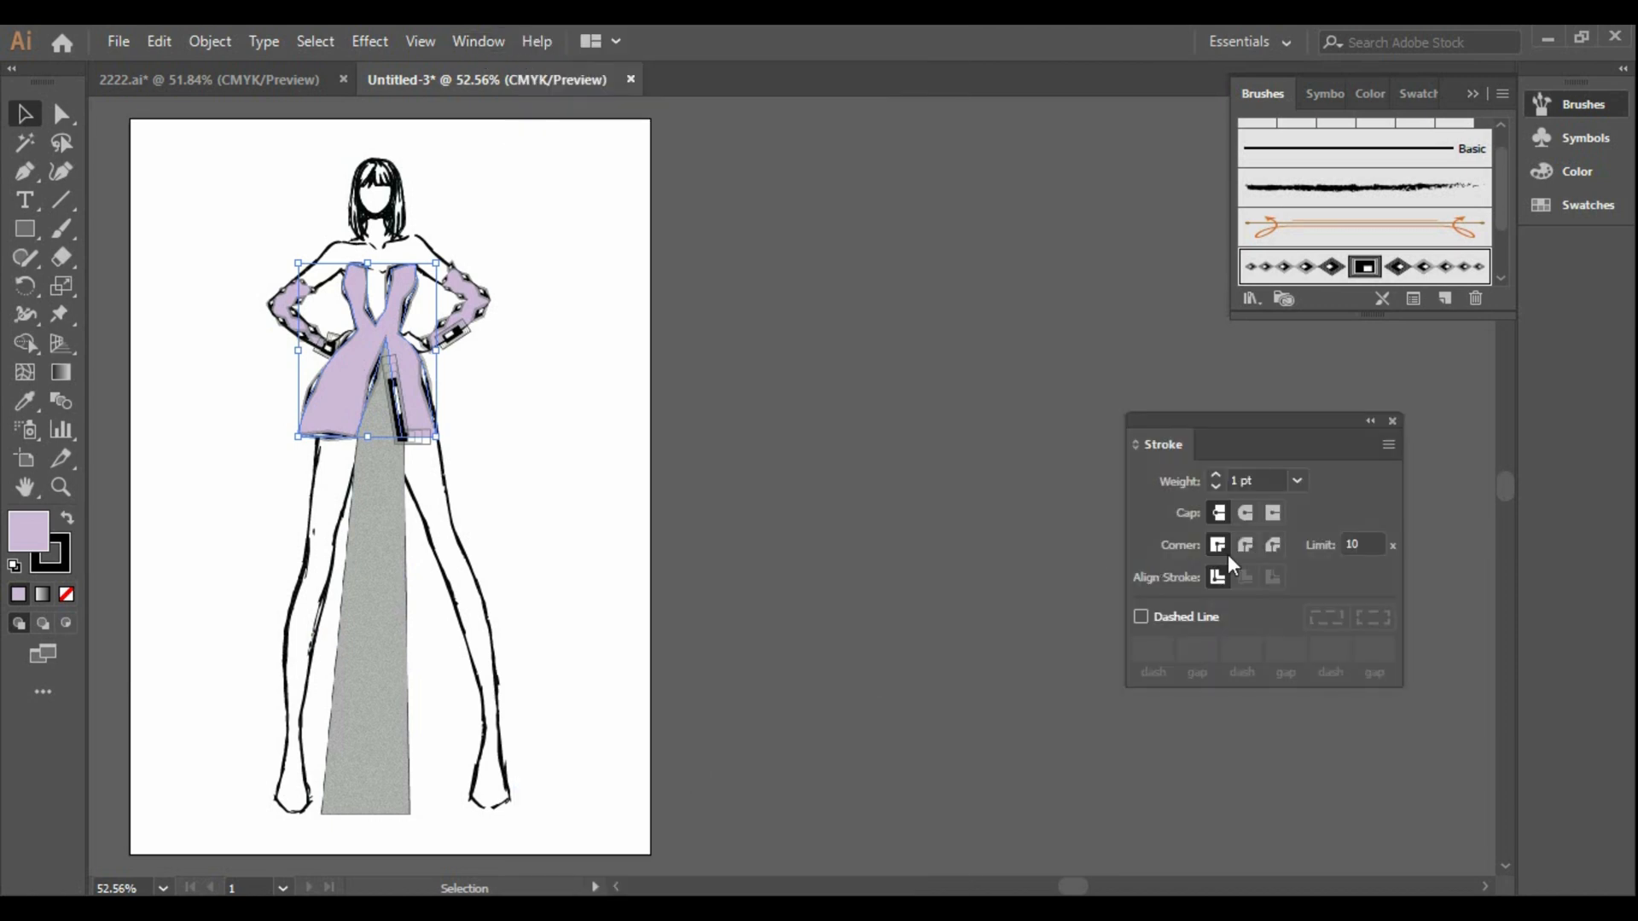
click(1216, 487)
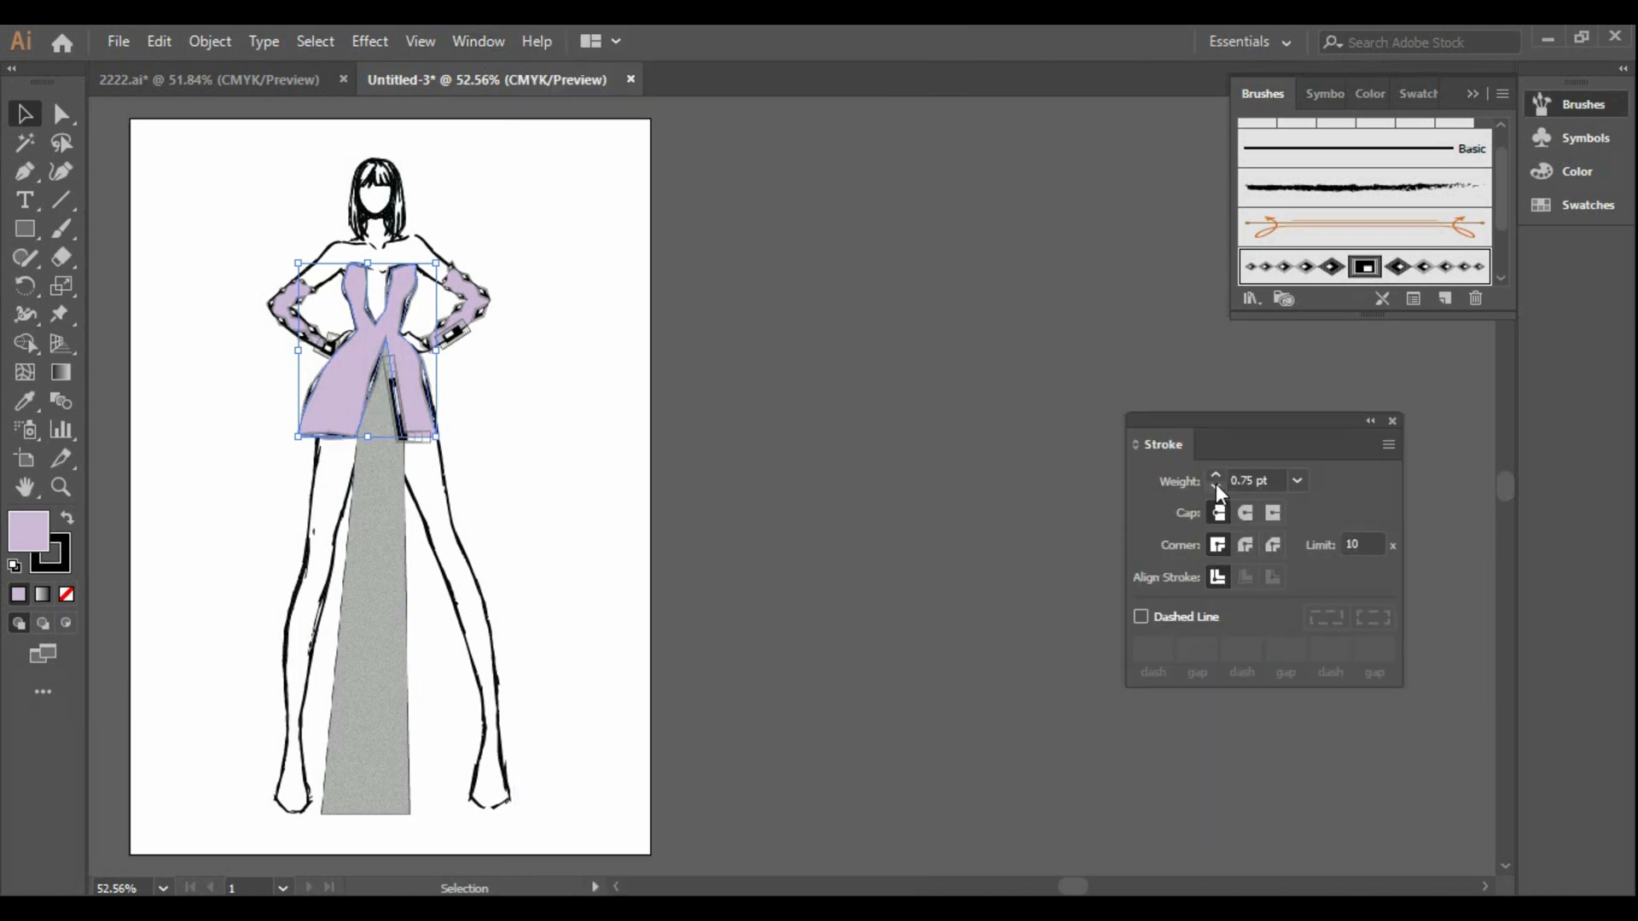
click(755, 494)
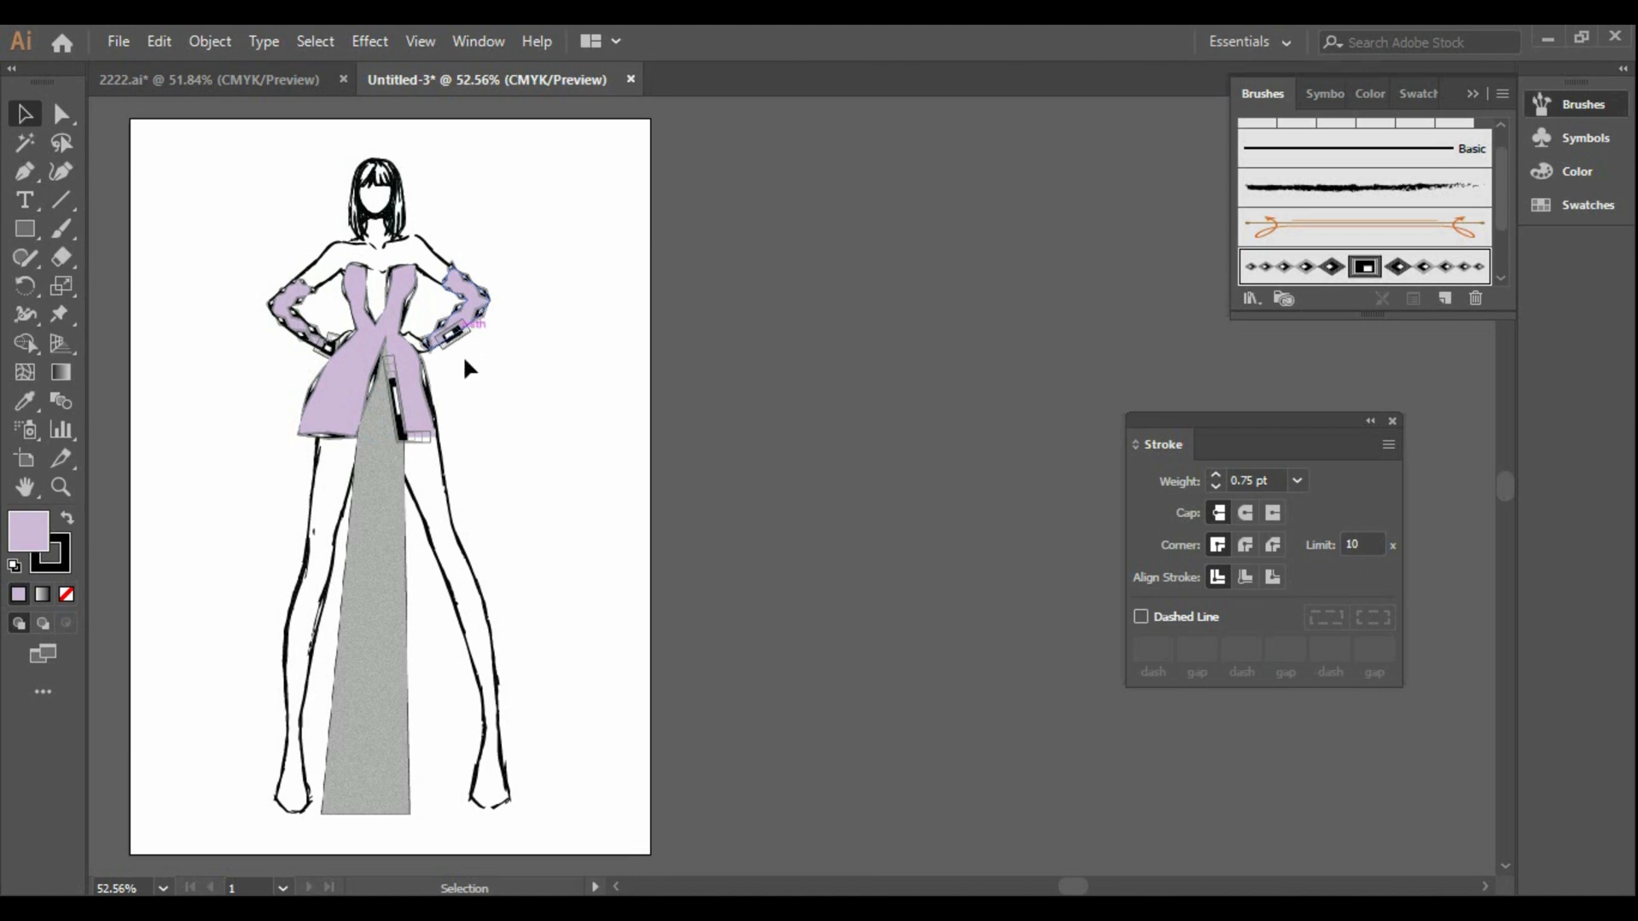
Rotate the grey front panel slightly counter-clockwise and shift it towards the figure's leg on the right side of the page
click(398, 672)
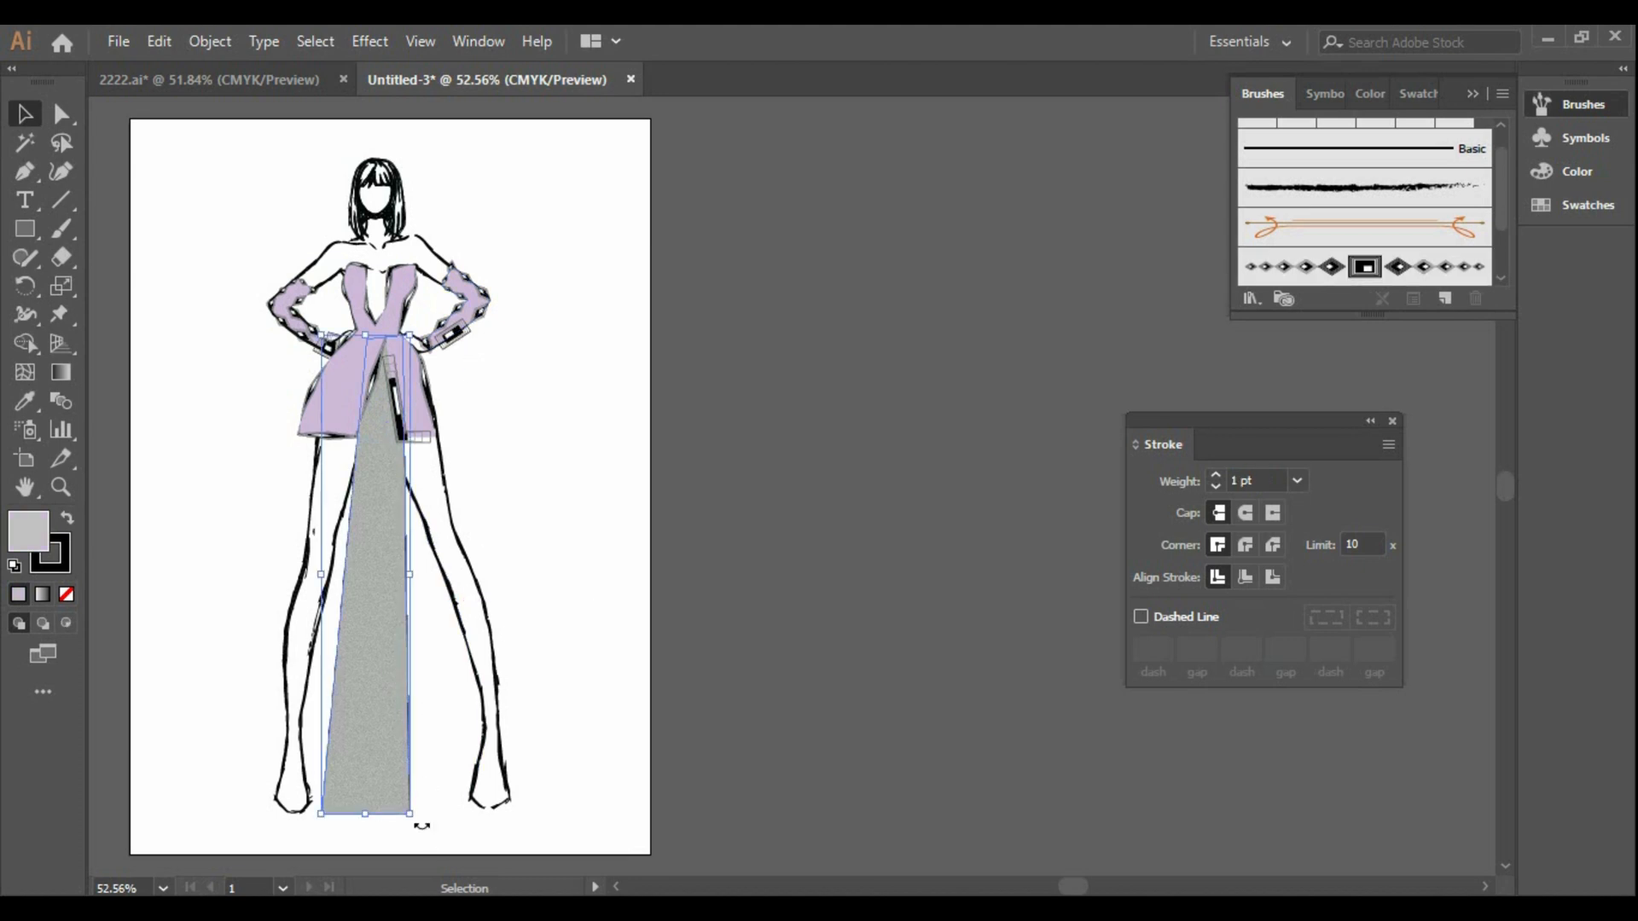
drag(427, 821, 430, 809)
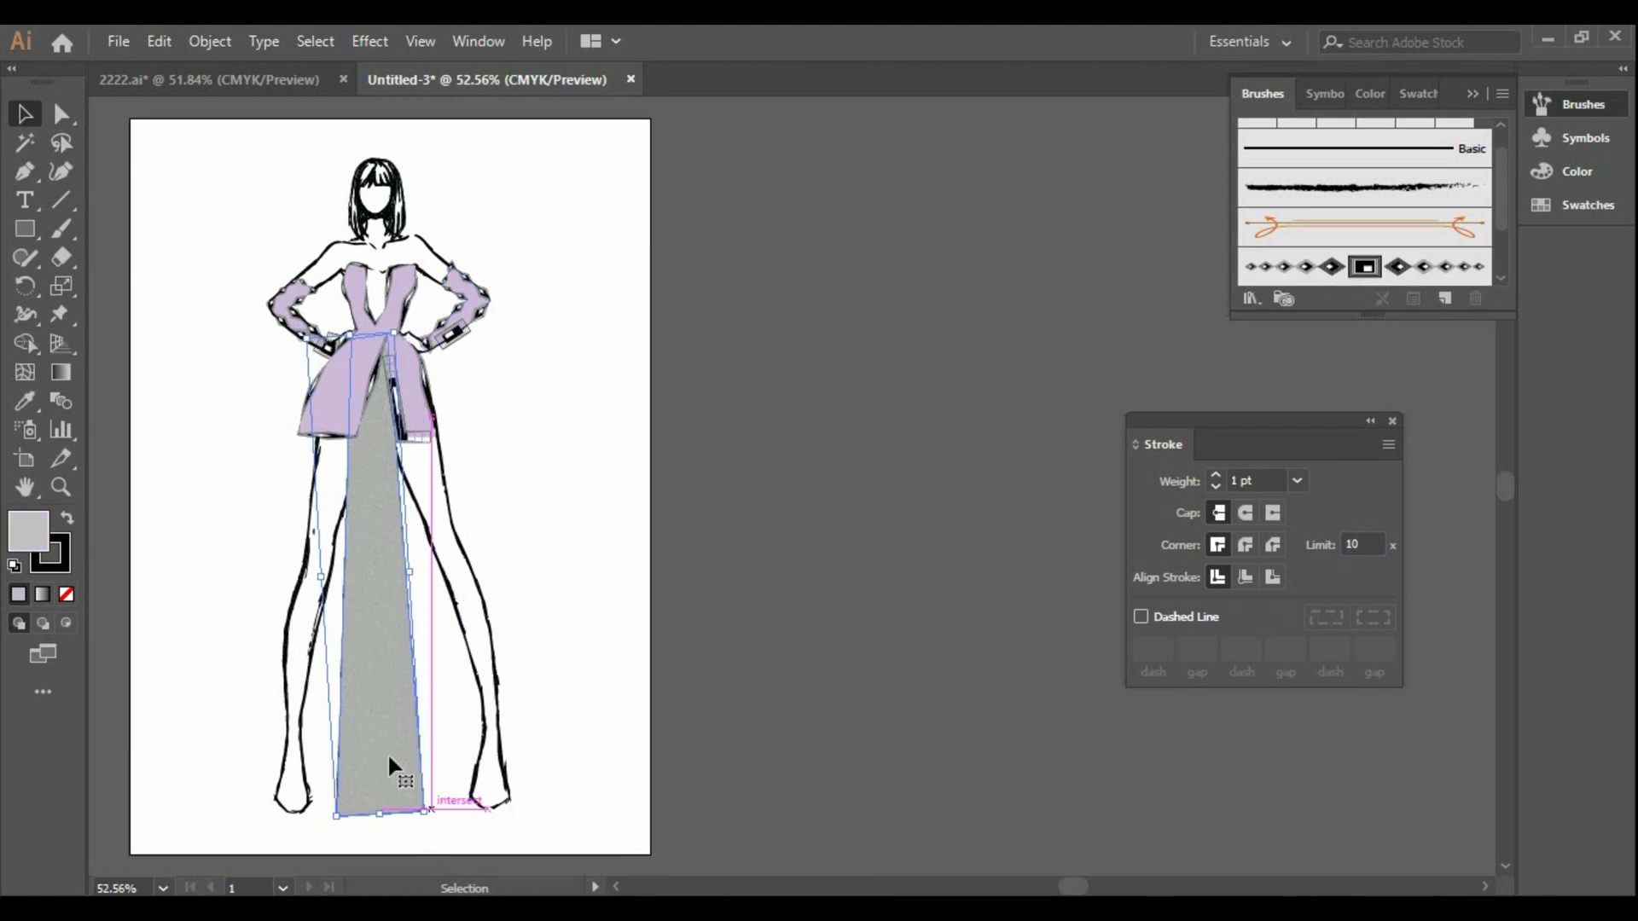
drag(397, 740, 407, 739)
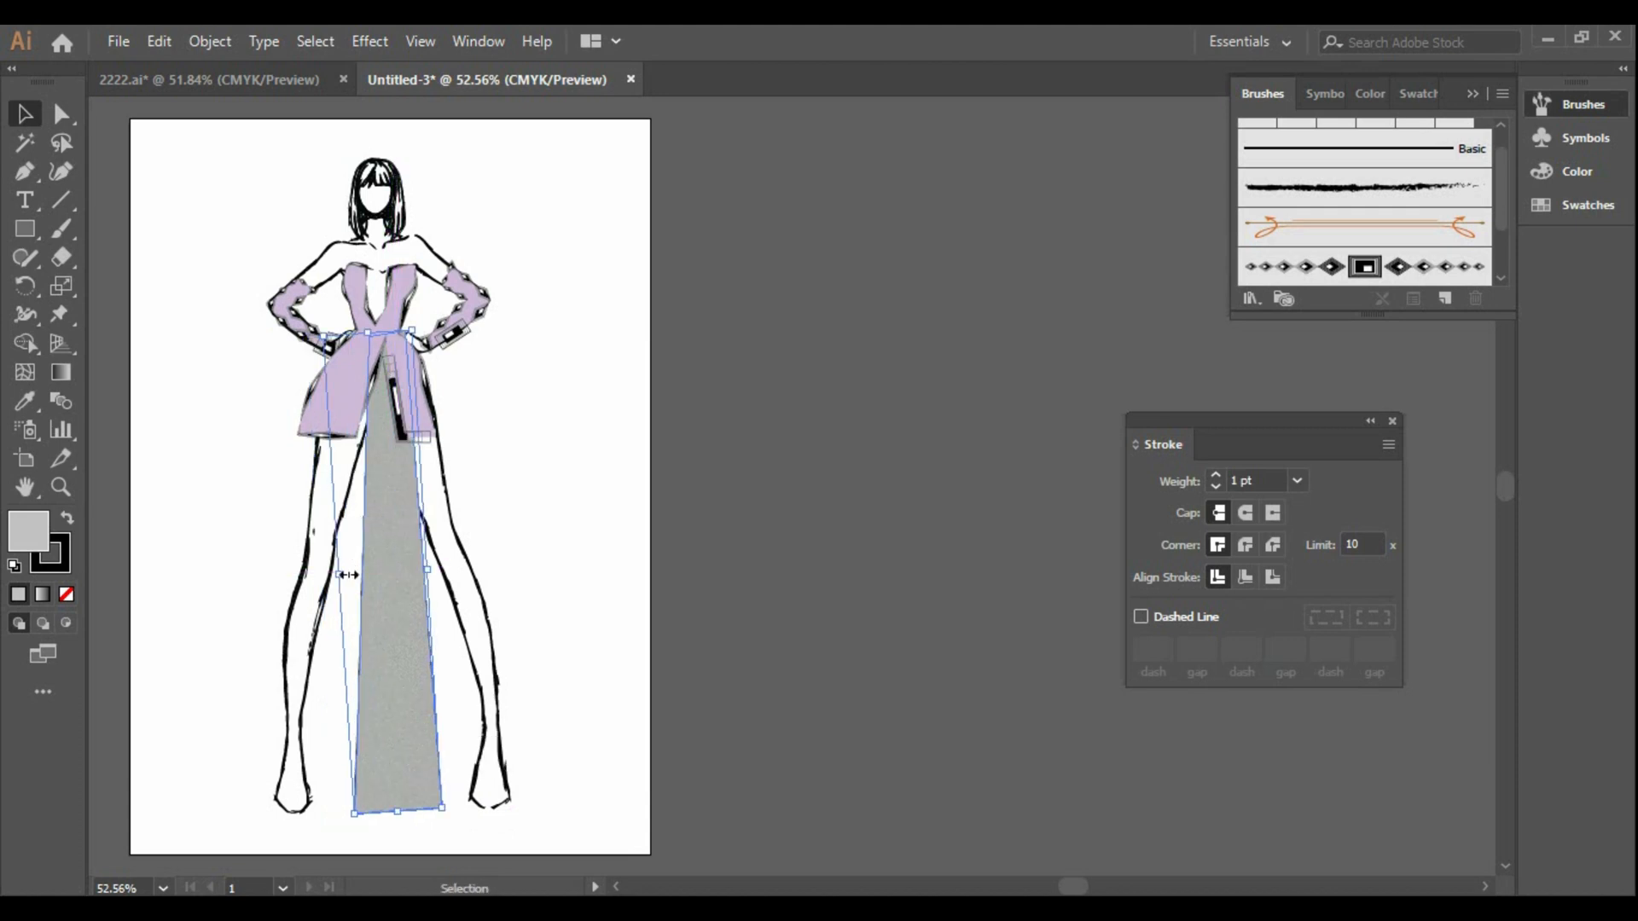
Widen the grey front panel slightly by extending its left side so it fills the dress slit
drag(347, 574, 326, 578)
click(776, 600)
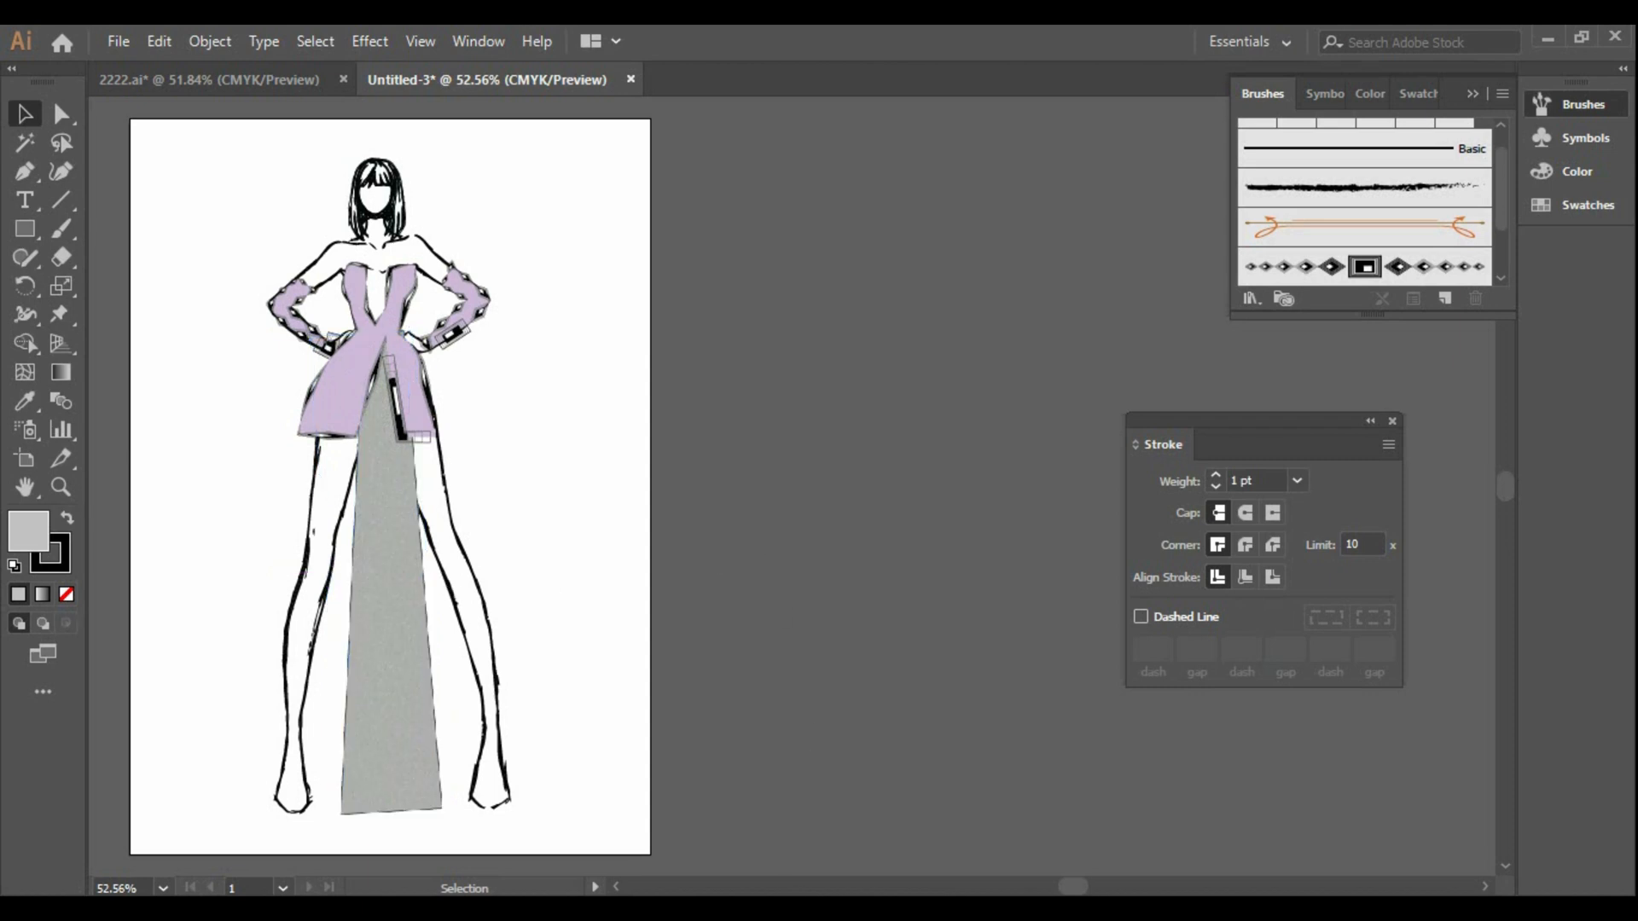
click(393, 672)
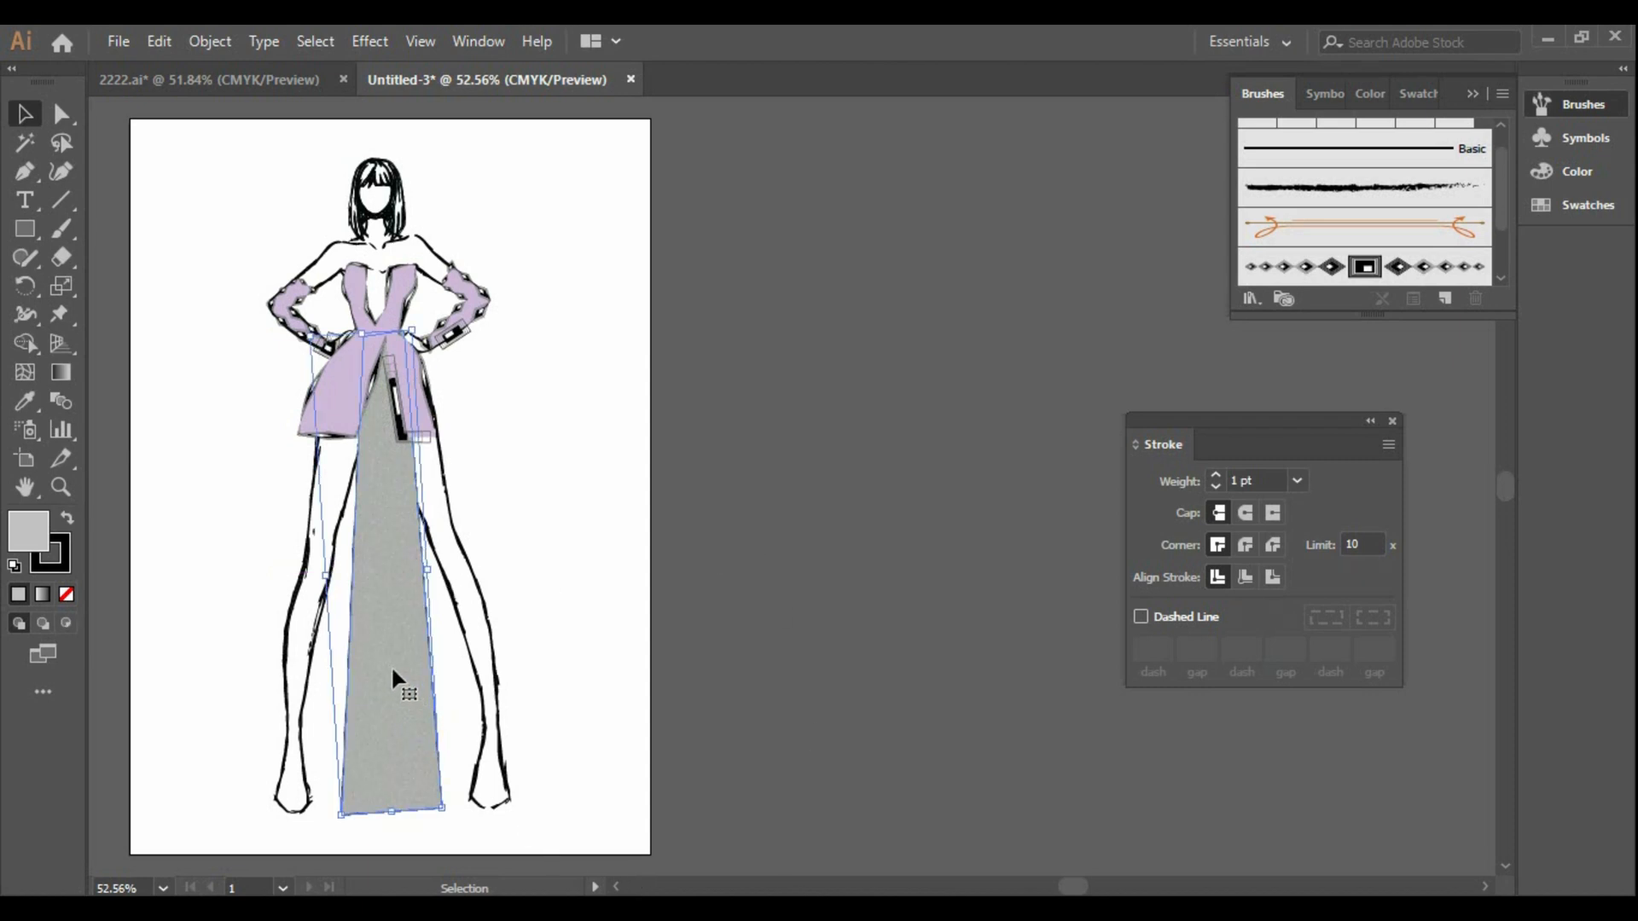
drag(325, 576, 696, 576)
click(698, 578)
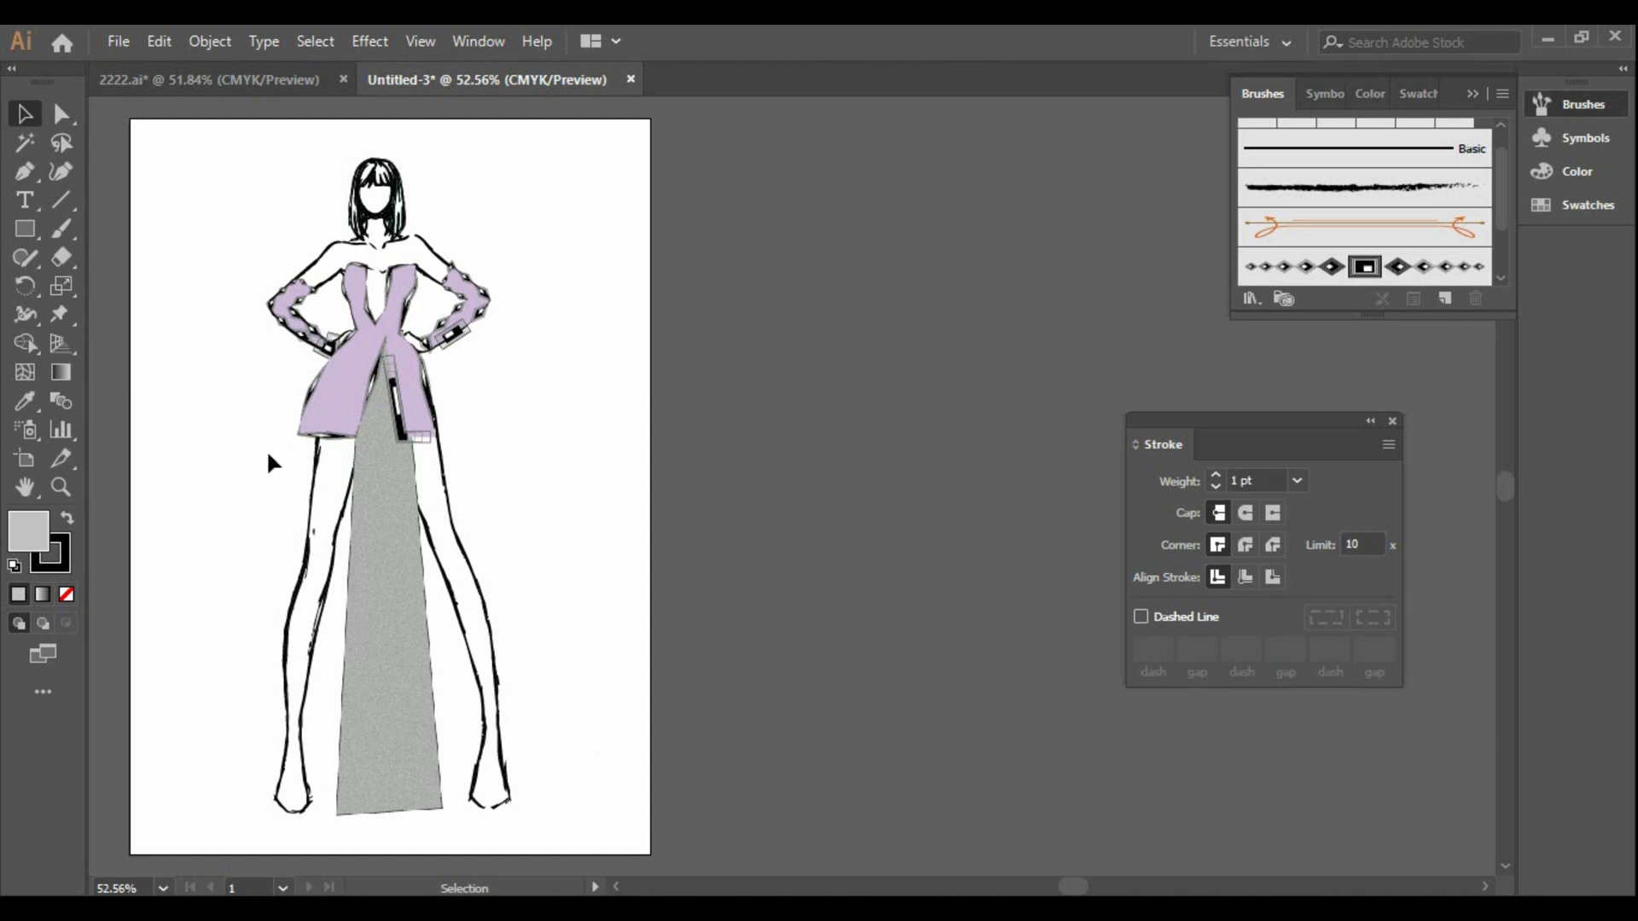
Draw a closed, curved collar across the neck and shoulders with the Pen tool, with its fill set to none
click(30, 181)
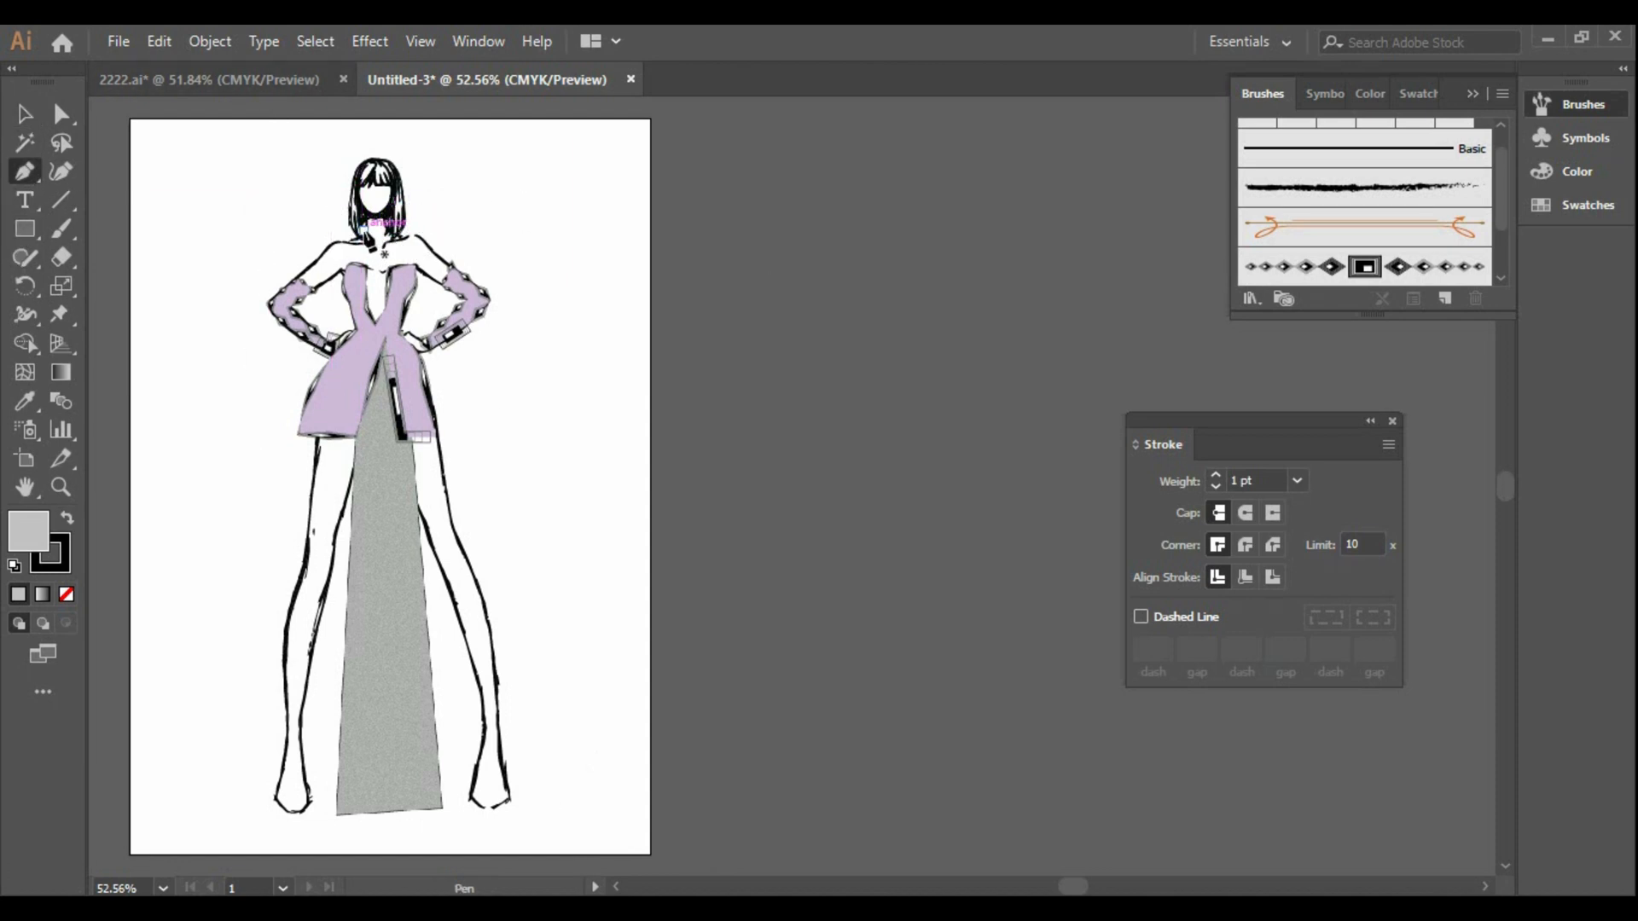
click(392, 229)
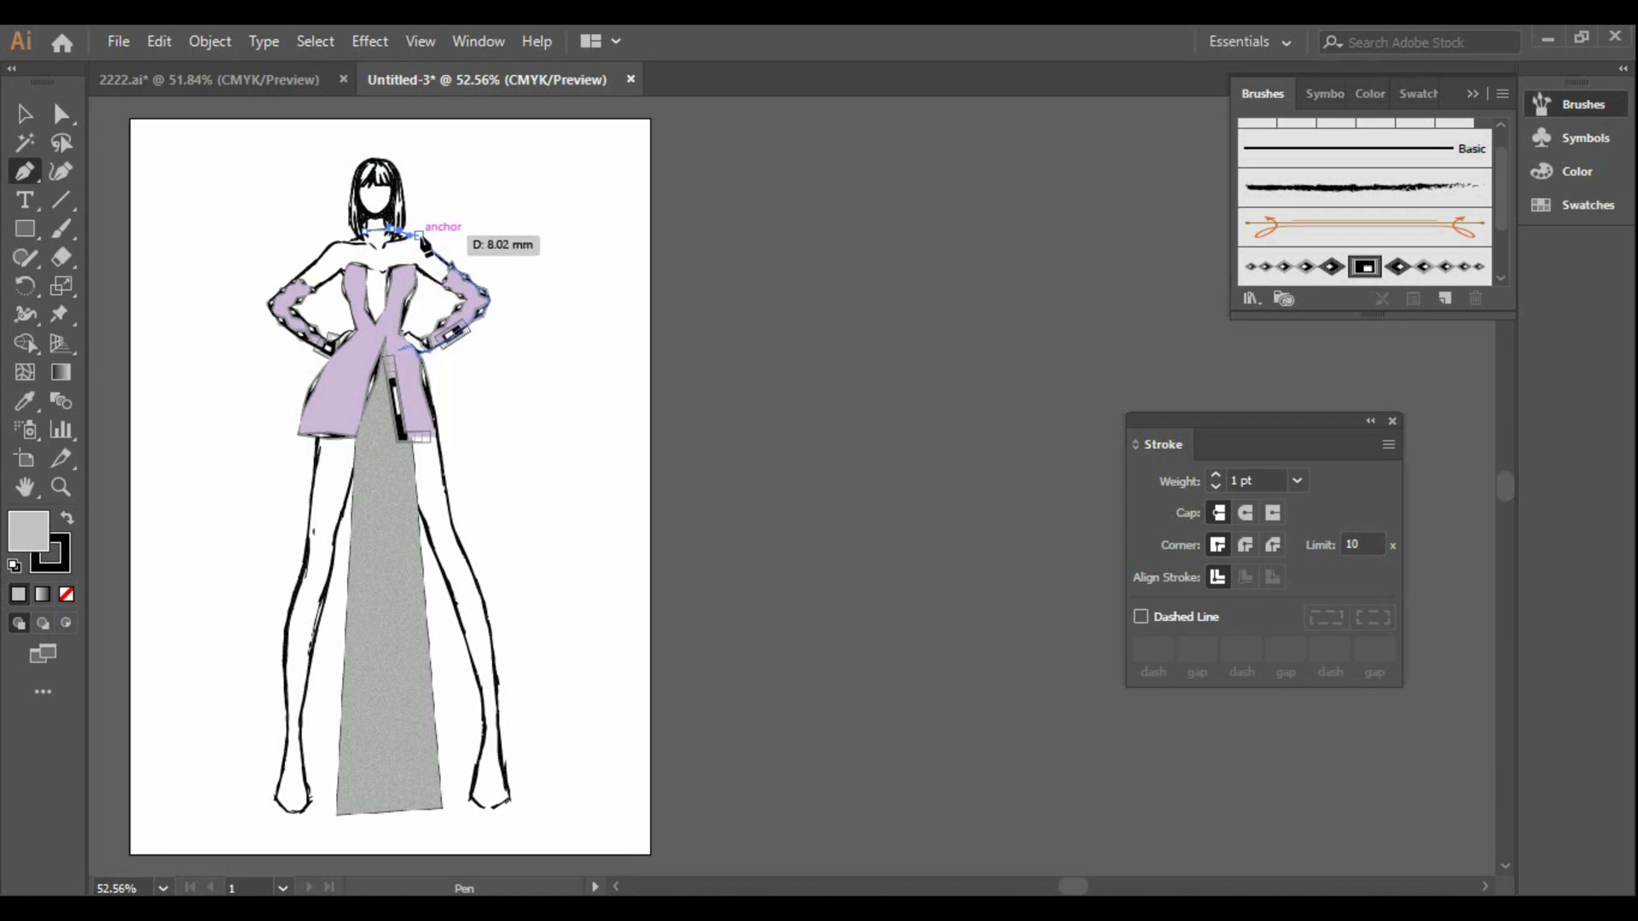
click(444, 227)
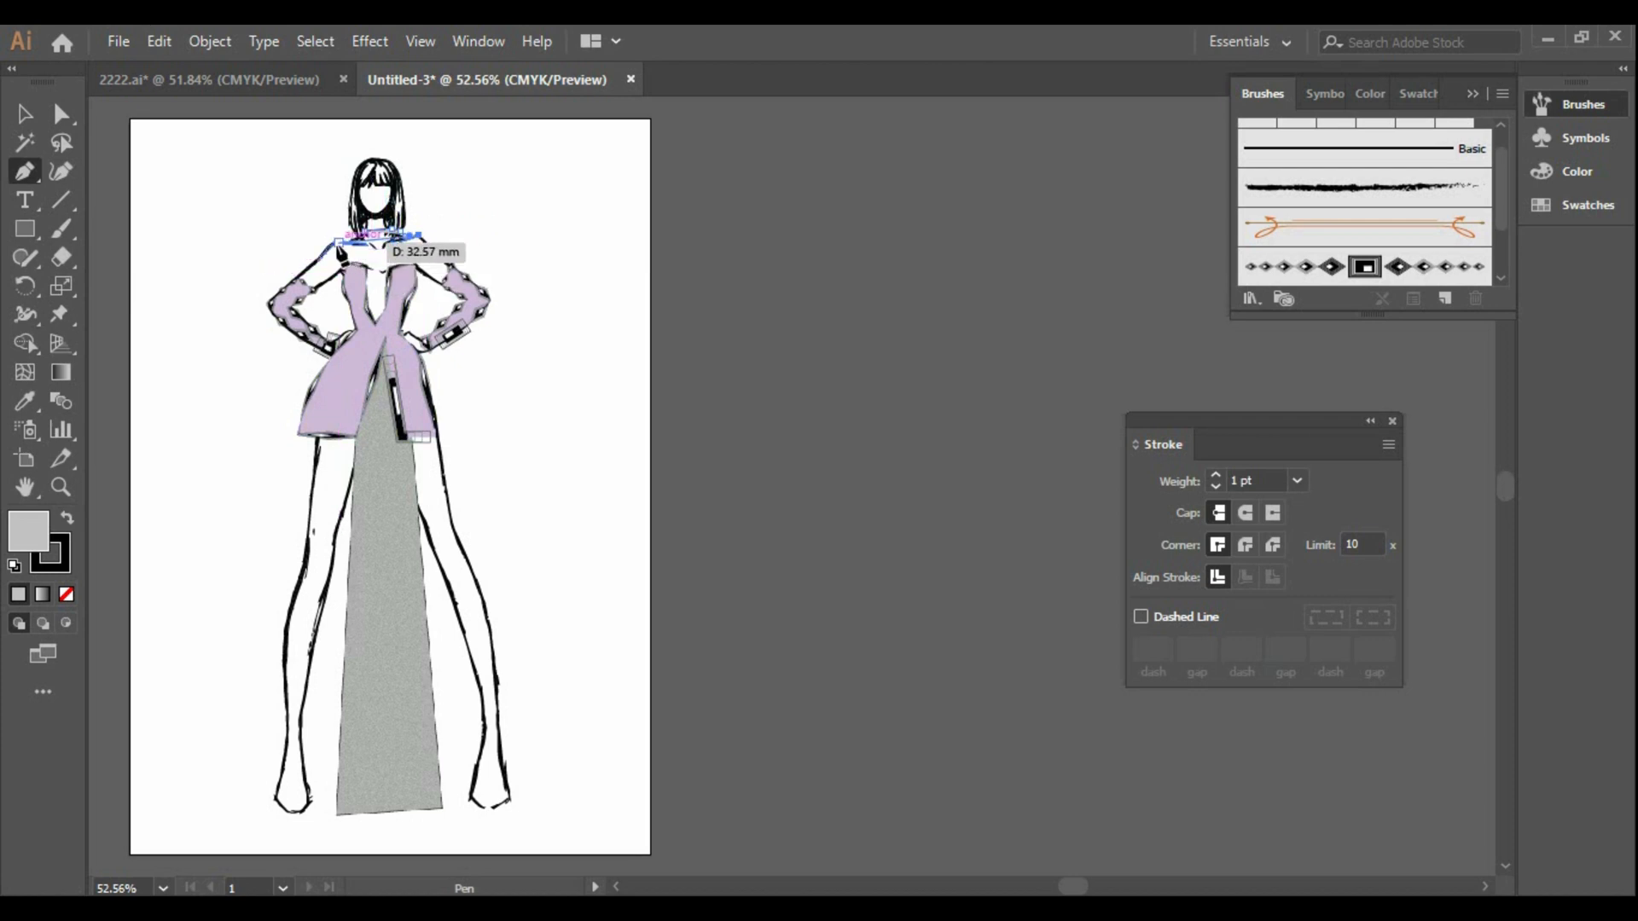
drag(339, 244, 290, 209)
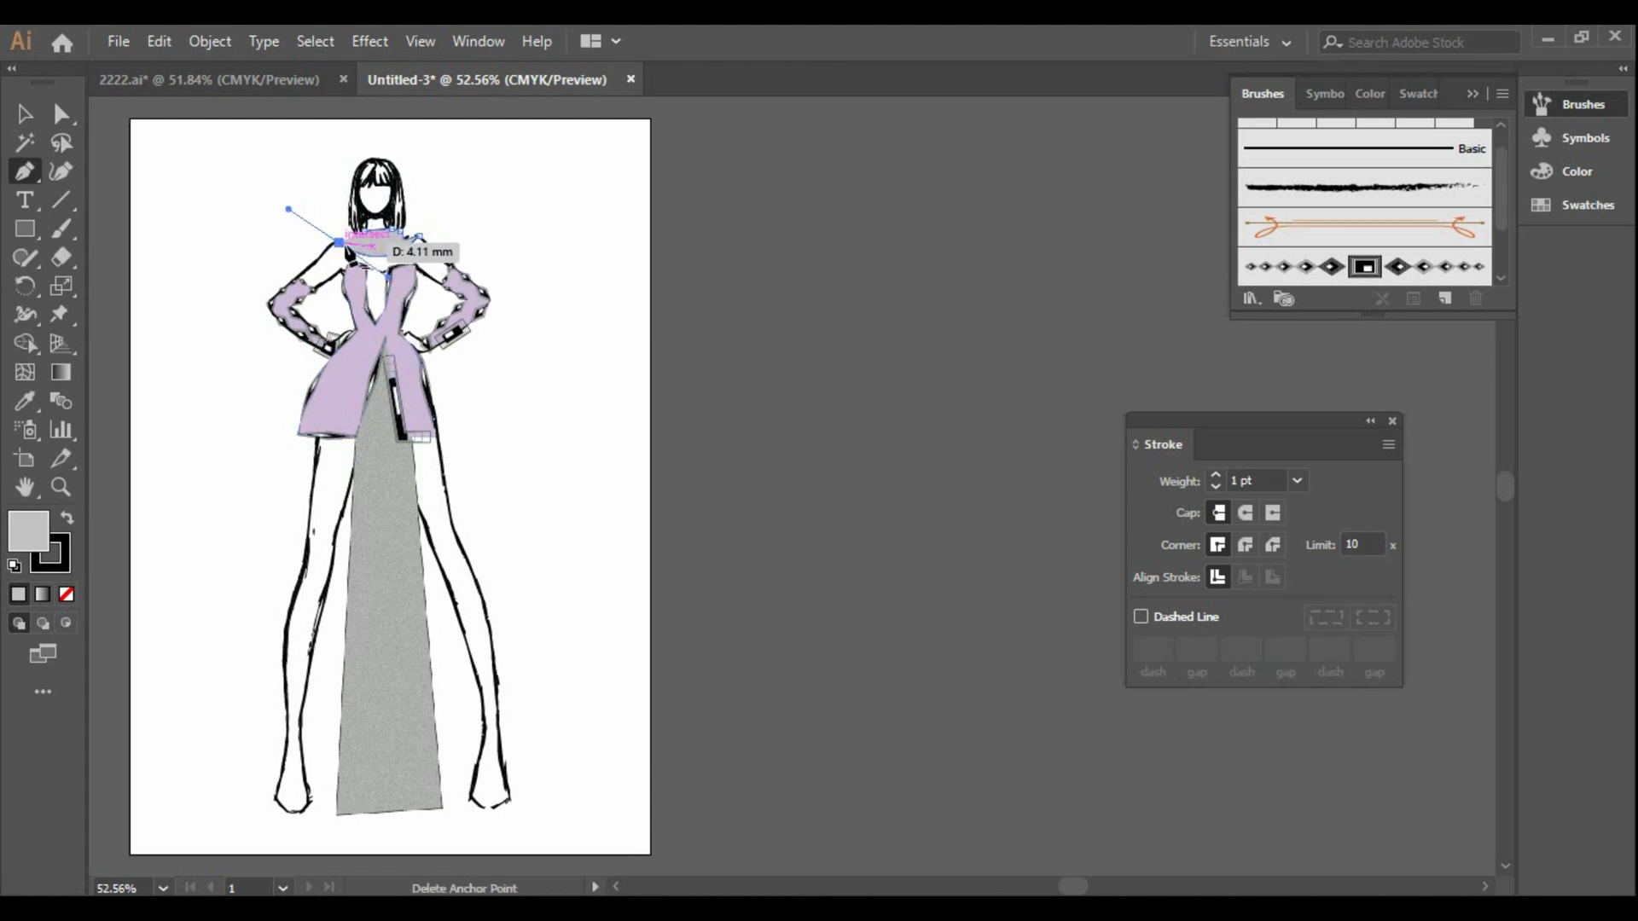
click(67, 594)
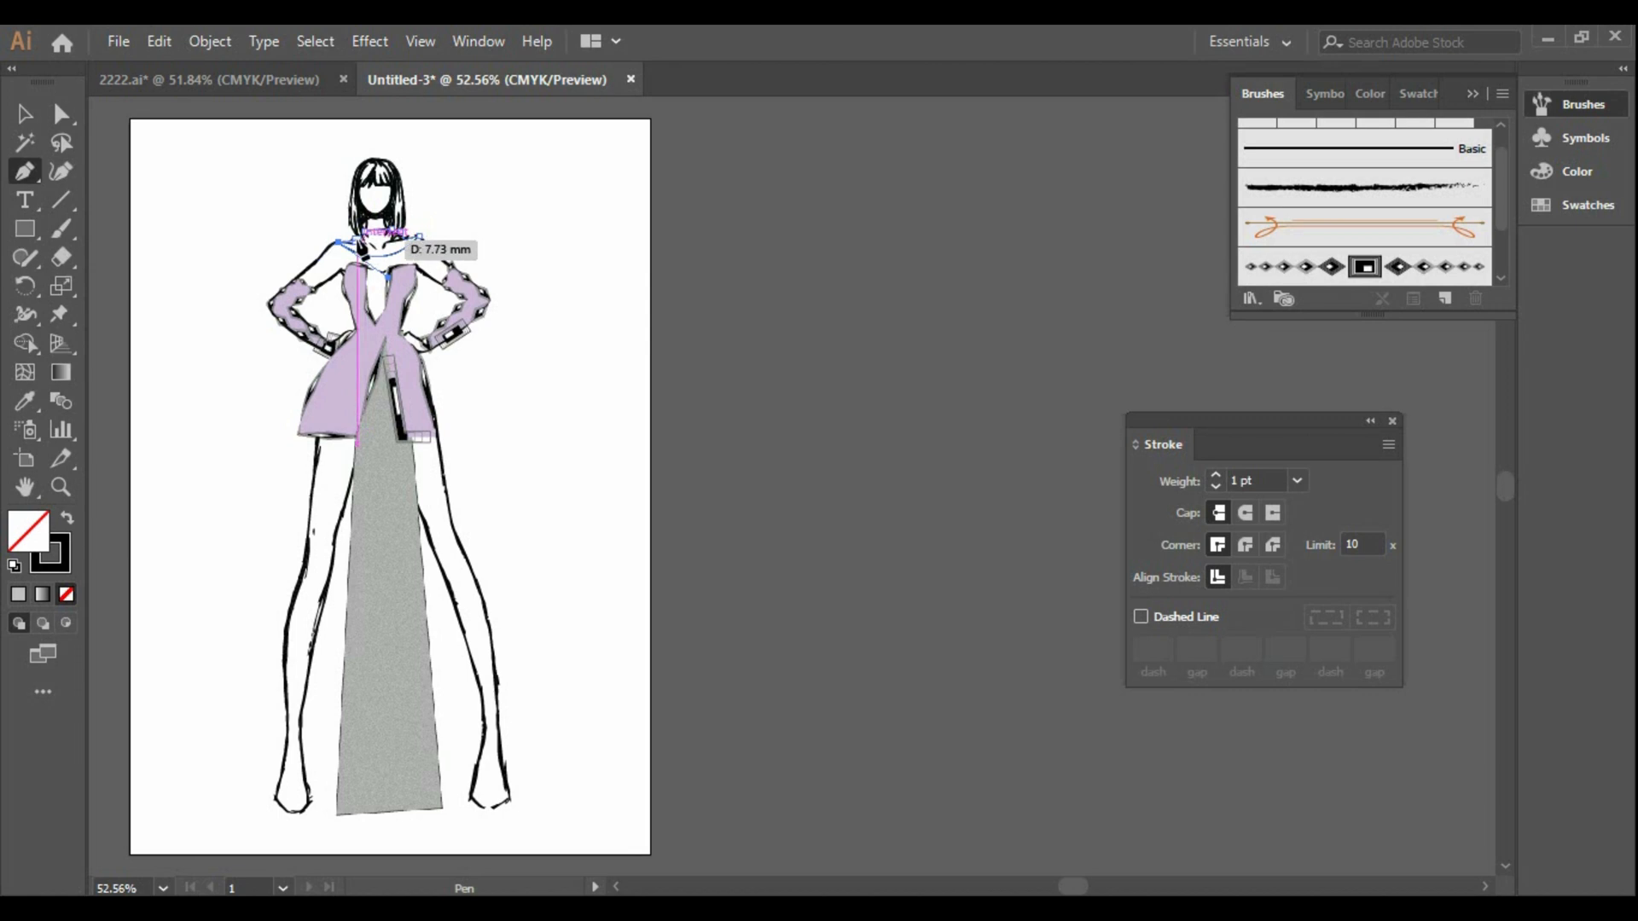
drag(363, 232, 368, 214)
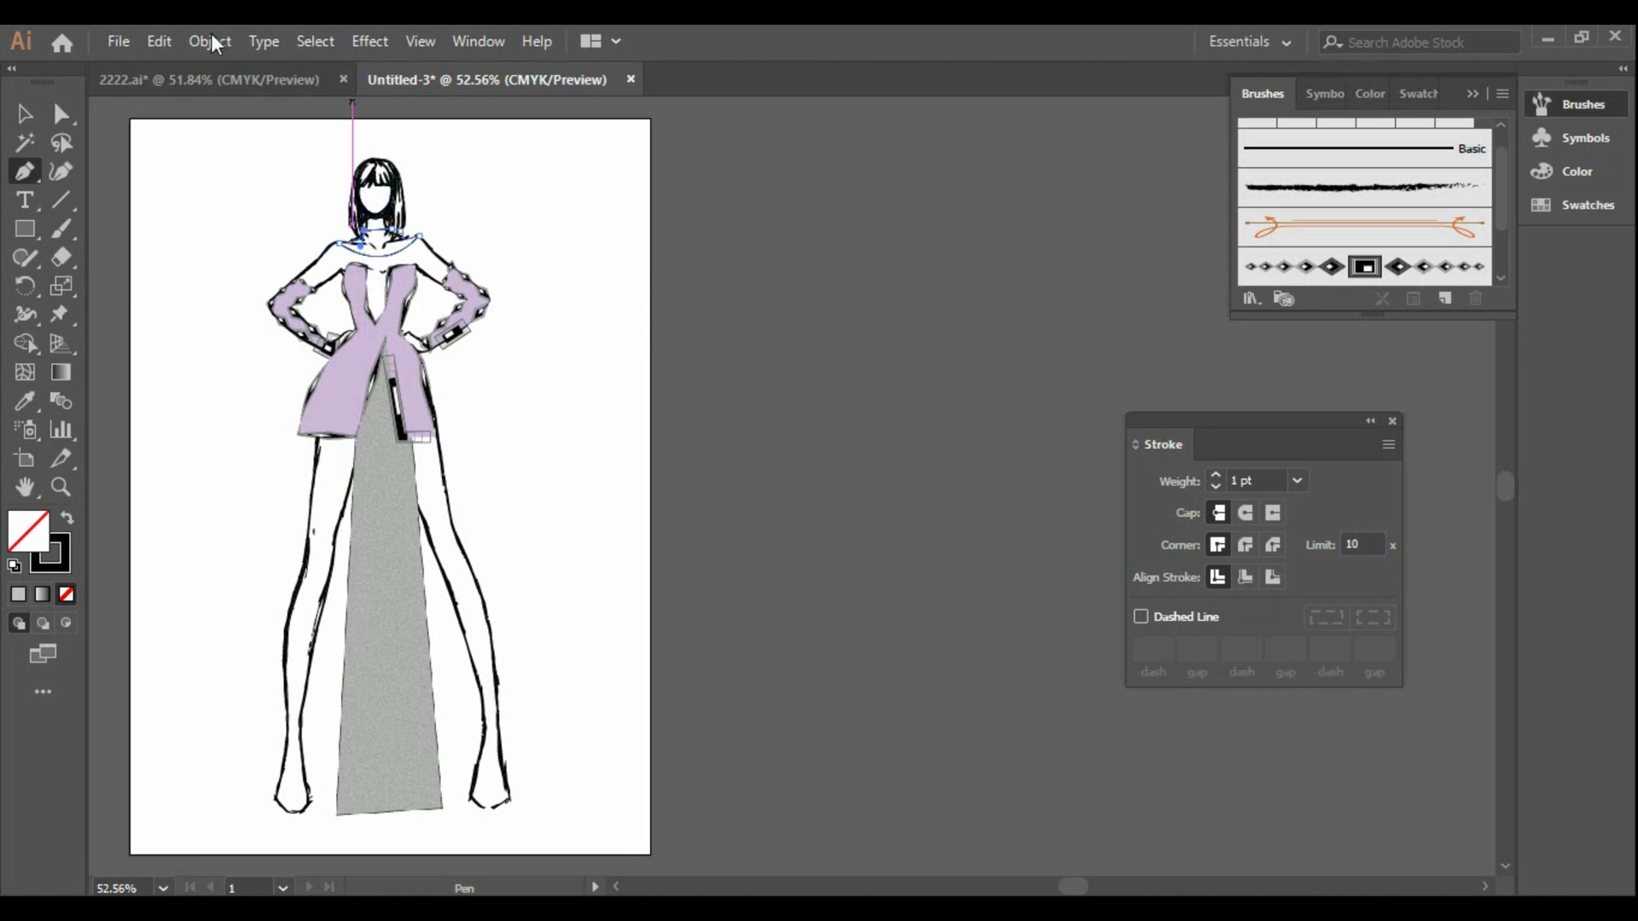
Copy the lilac fill from the dress to the shoulder collar with the Eyedropper
click(24, 114)
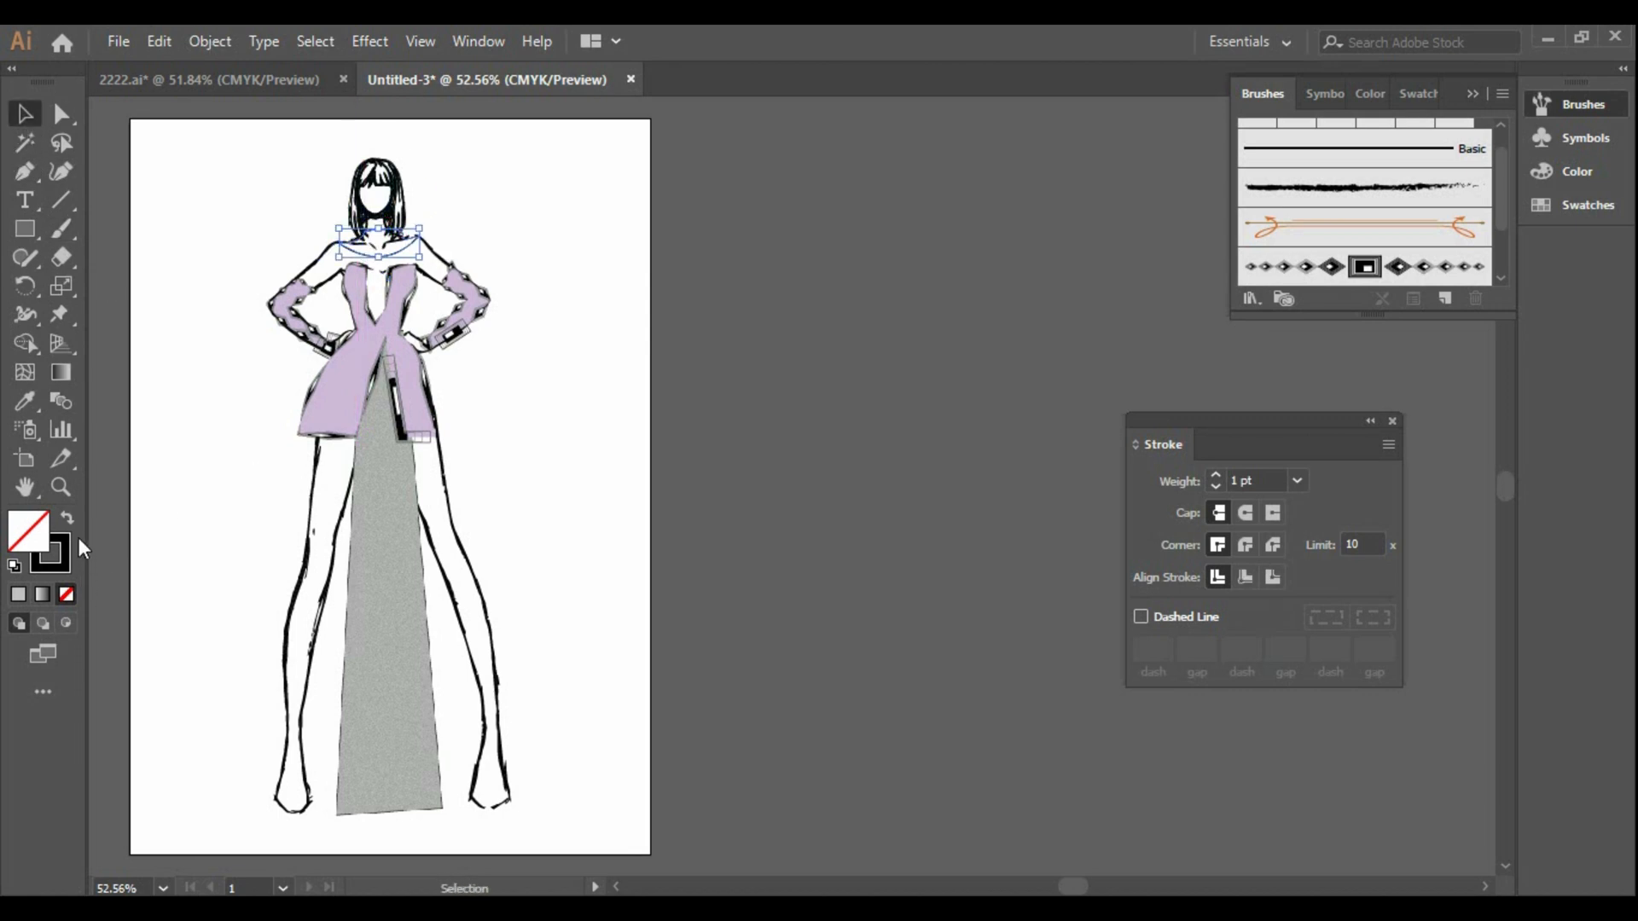
click(23, 401)
click(351, 401)
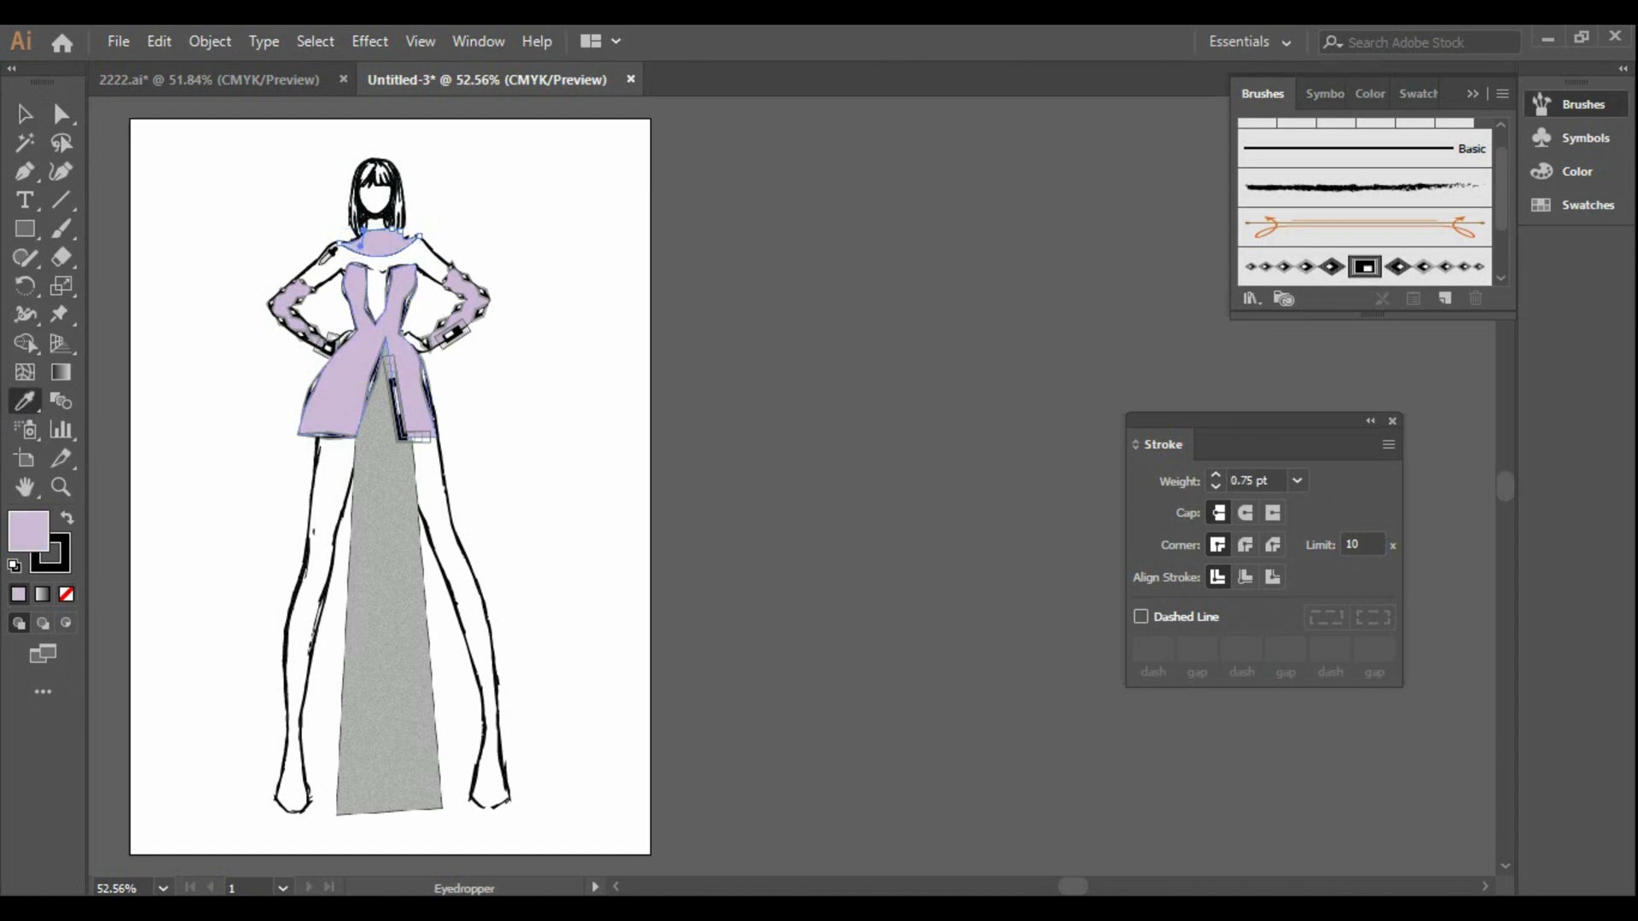
Apply the Text Divider 18 brush to the shoulder collar's outline and set its stroke weight to 0.5 pt
click(24, 114)
click(1343, 273)
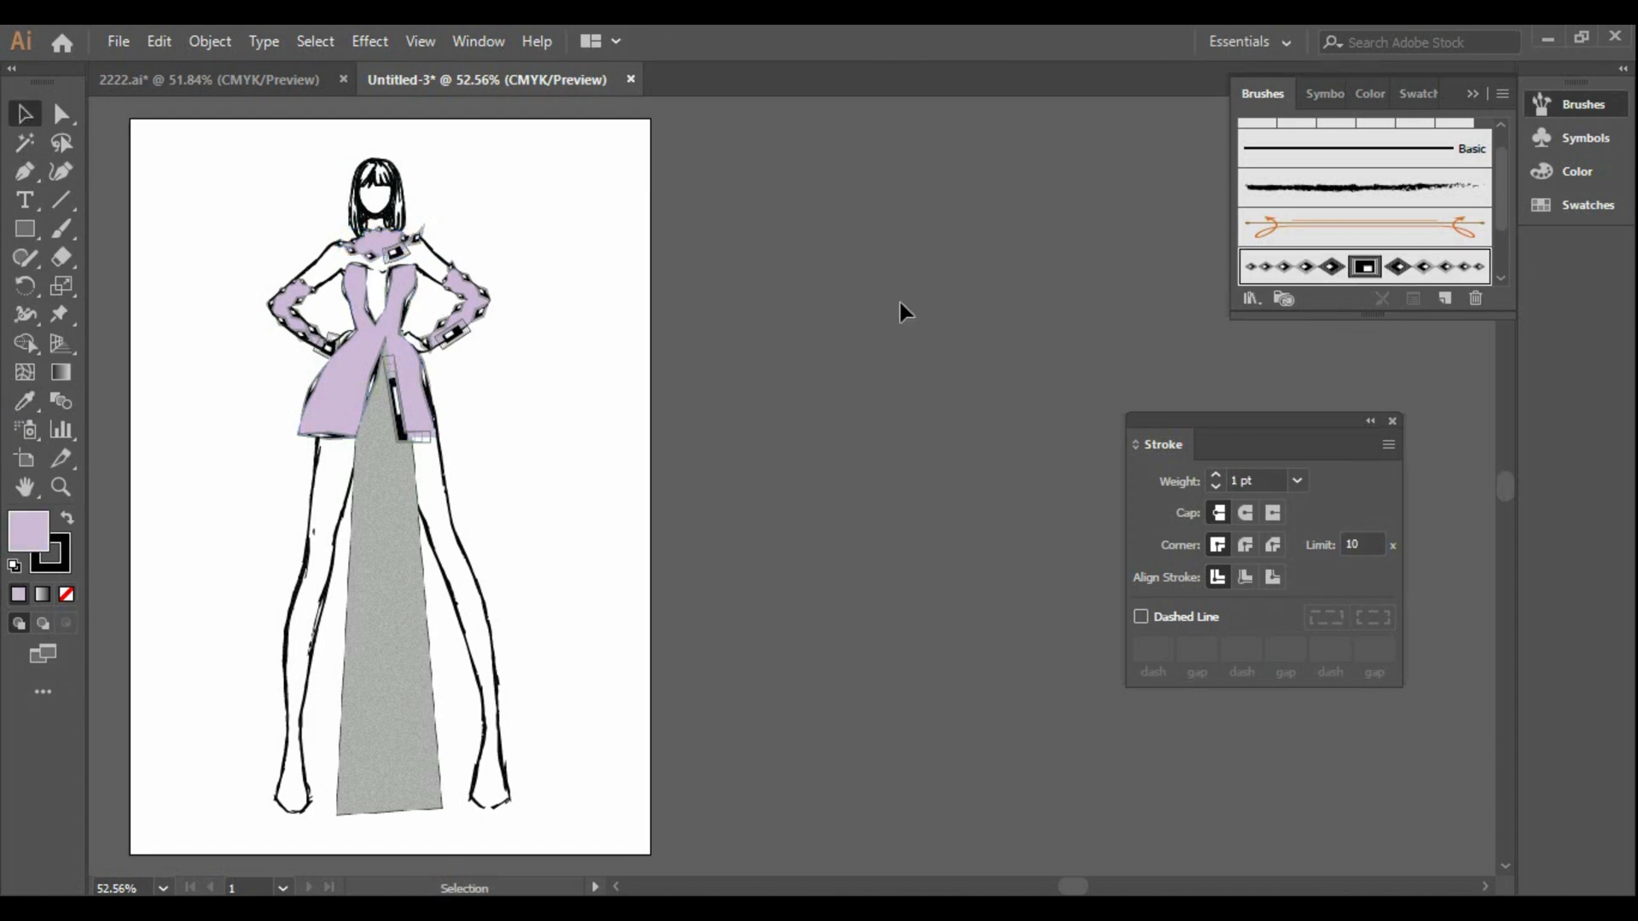
click(1222, 483)
click(1221, 482)
click(918, 535)
Draw a rectangle covering the whole artboard and fill it with a very pale lilac
click(25, 228)
drag(129, 119, 657, 735)
scroll(772, 662, up, 3)
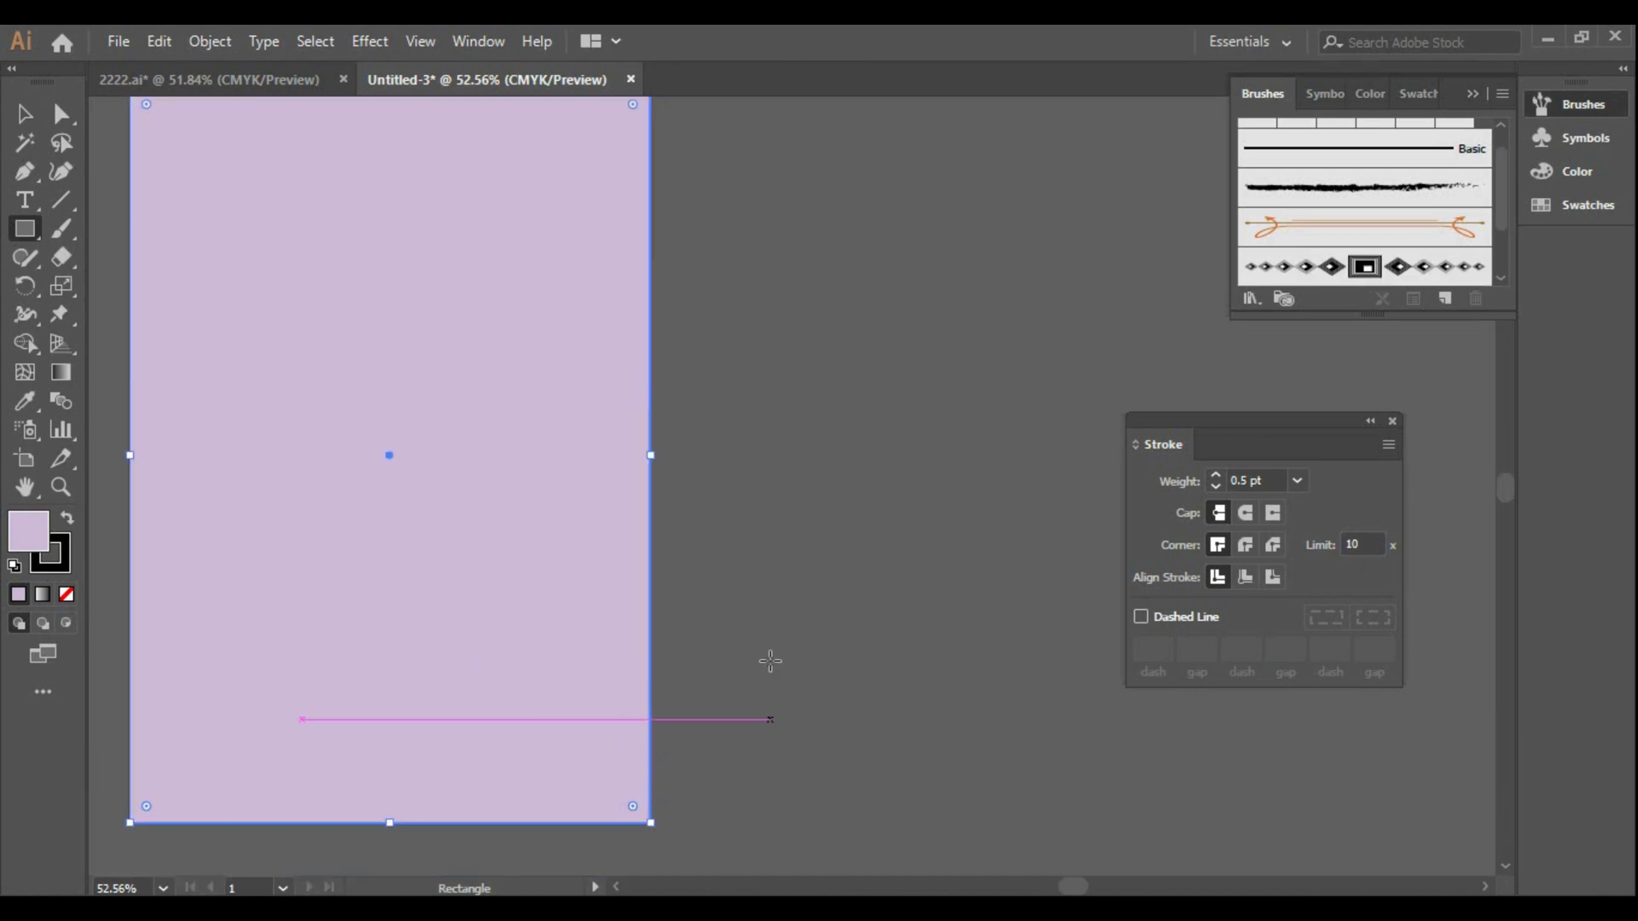
double_click(38, 533)
drag(934, 177, 917, 142)
click(1460, 140)
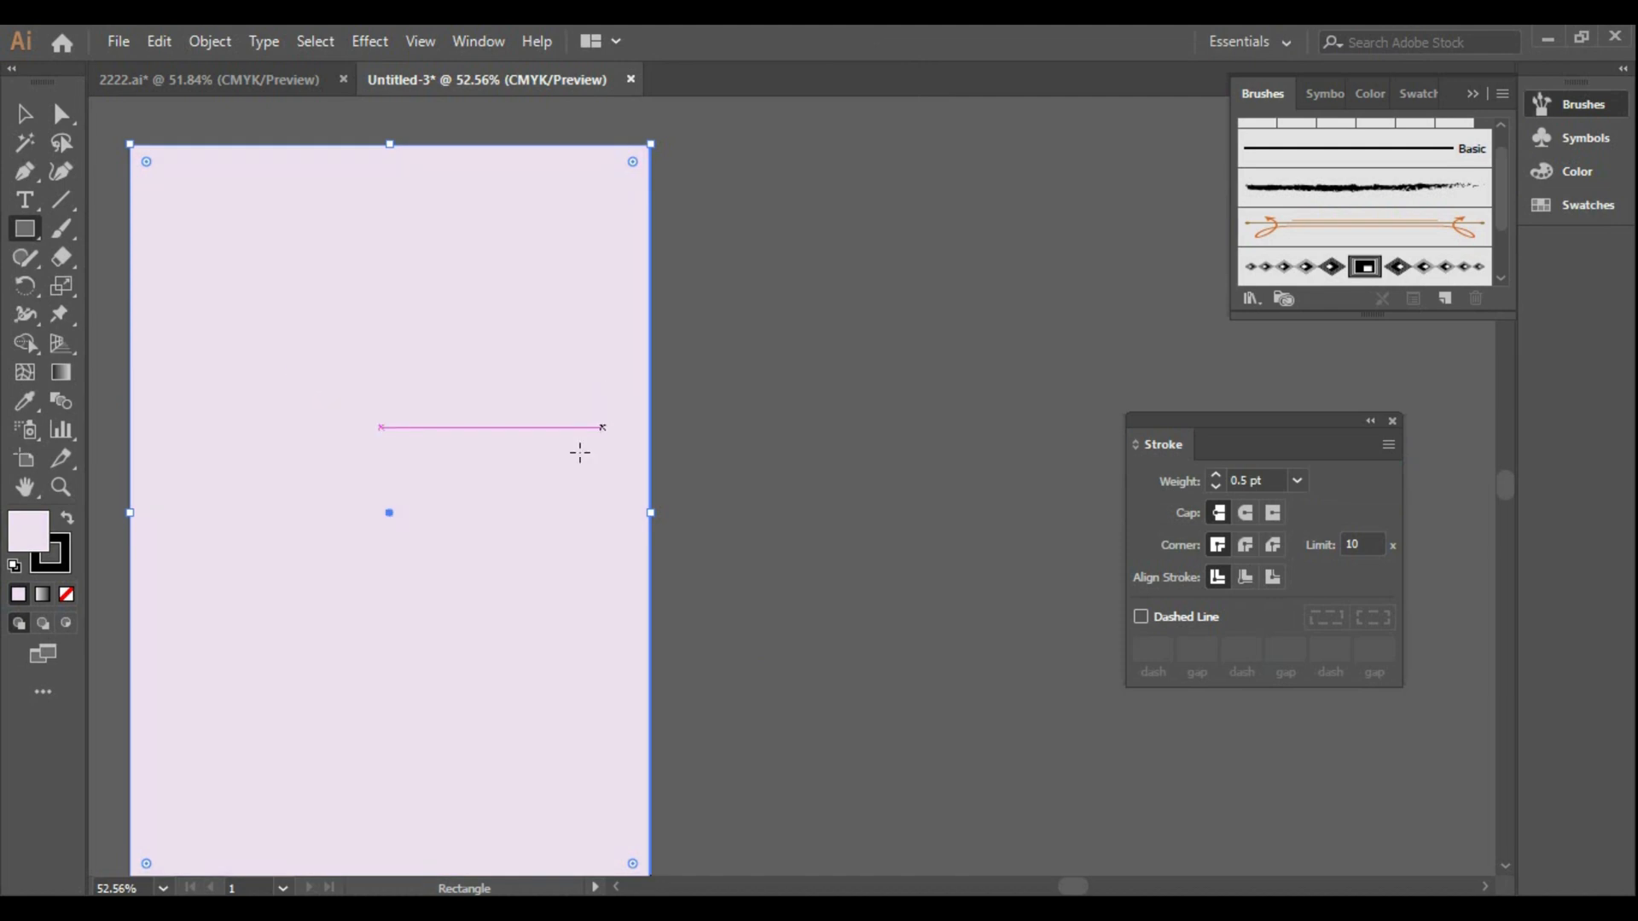
Send the pale lilac background rectangle to the back, behind the croquis and the outfit
click(24, 113)
right_click(363, 327)
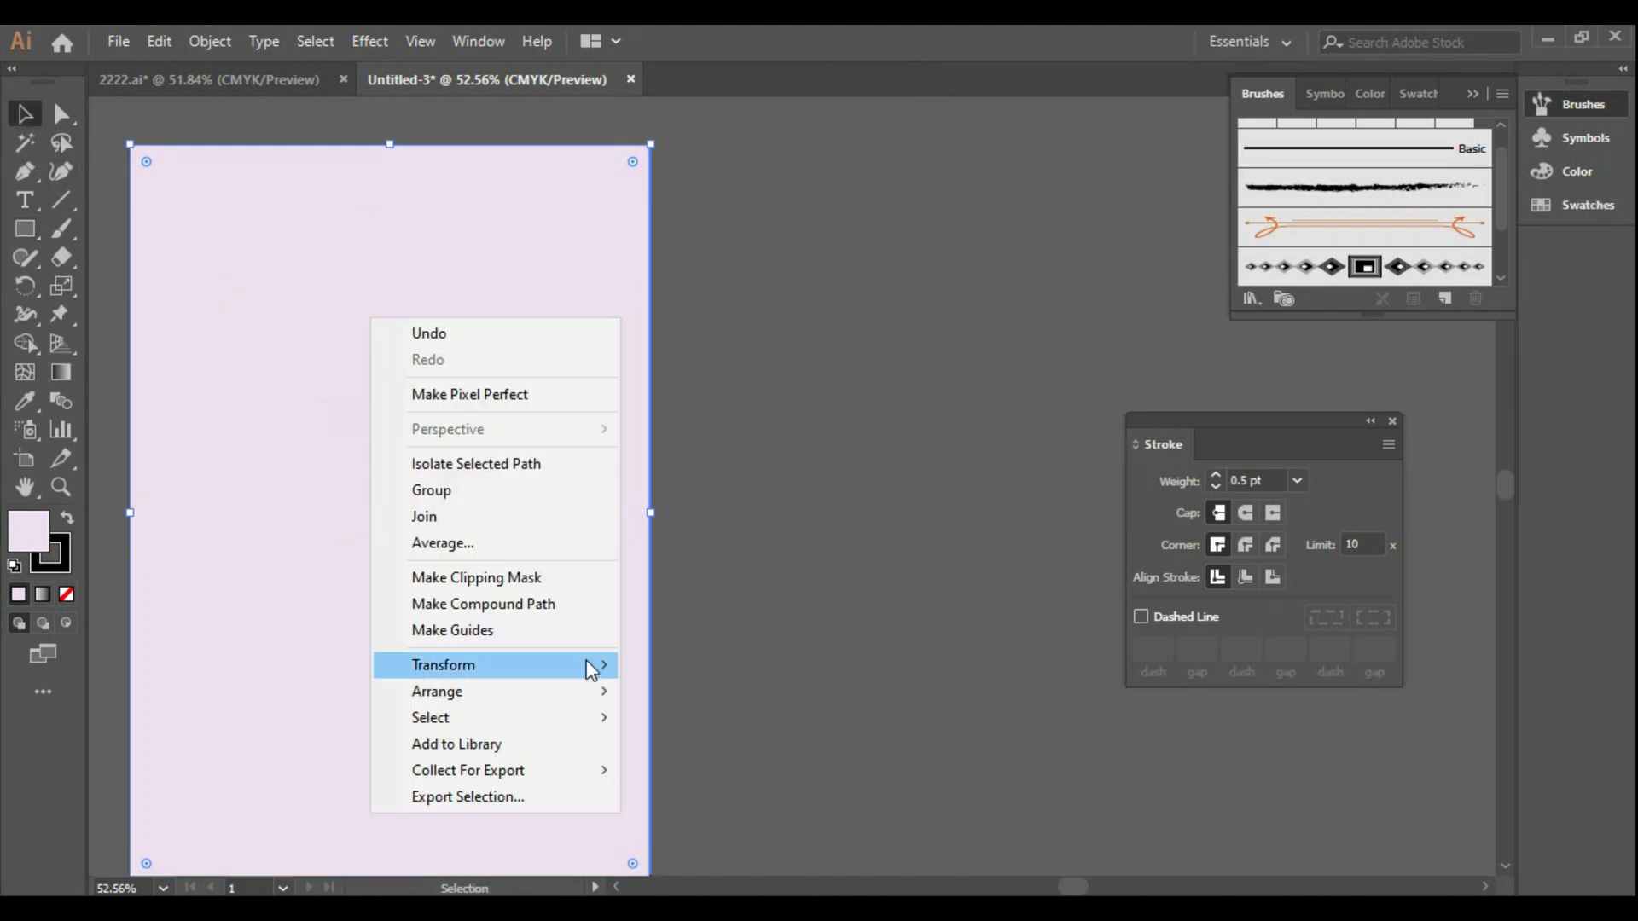
mouse_move(588, 689)
click(679, 744)
click(678, 738)
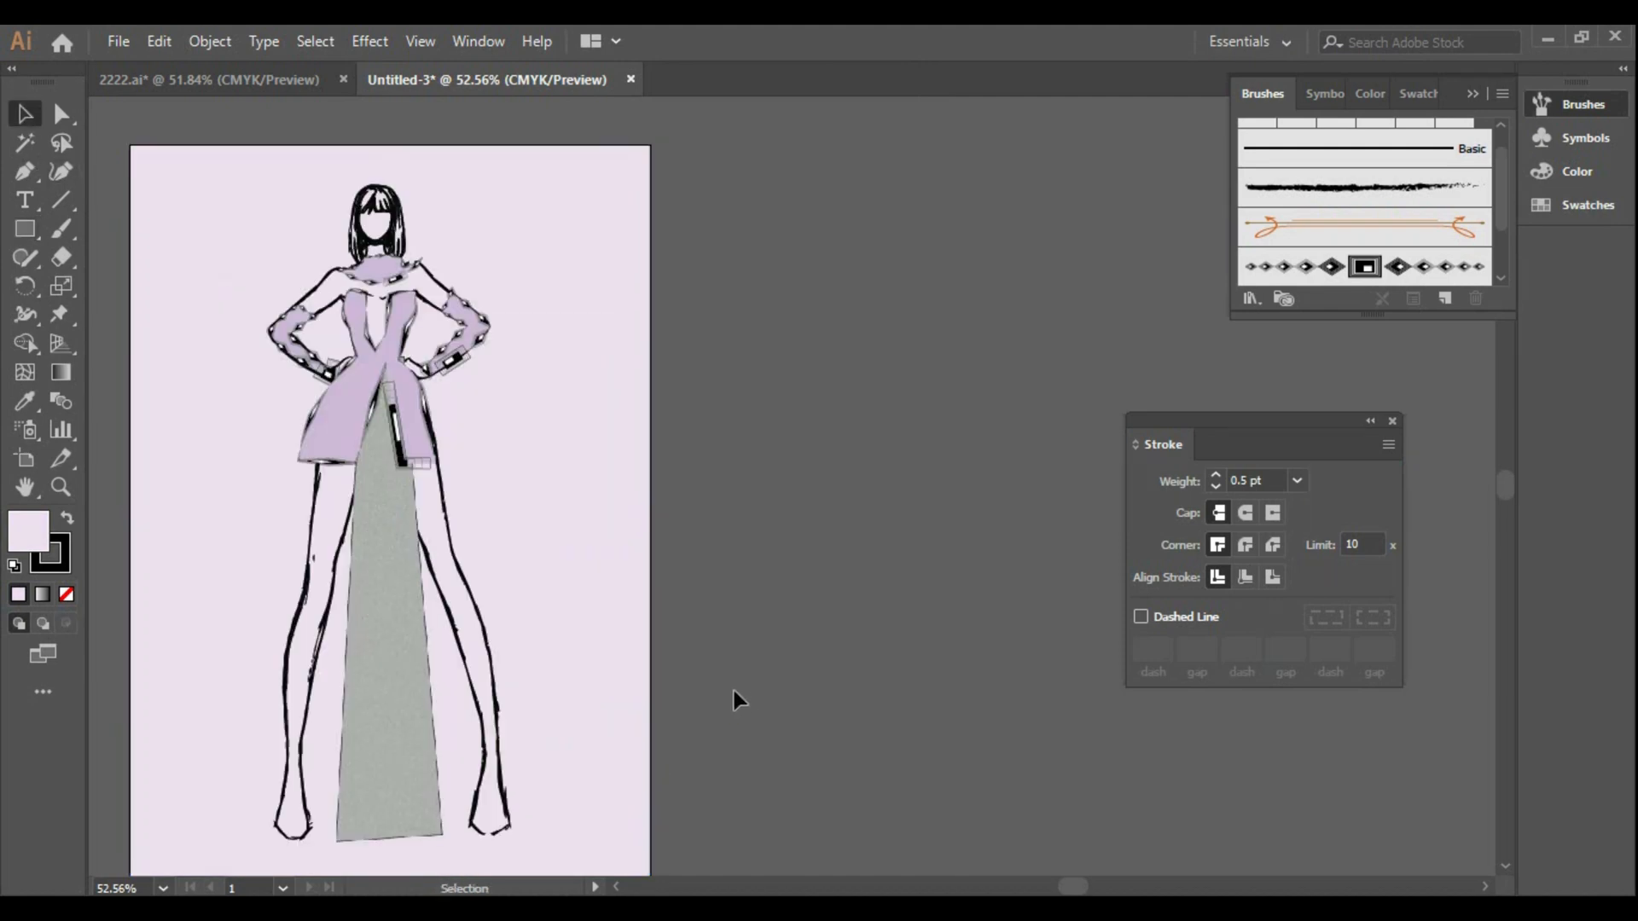
Swap the fill and stroke colours of the grey front panel so its fill is black
scroll(734, 674, down, 1)
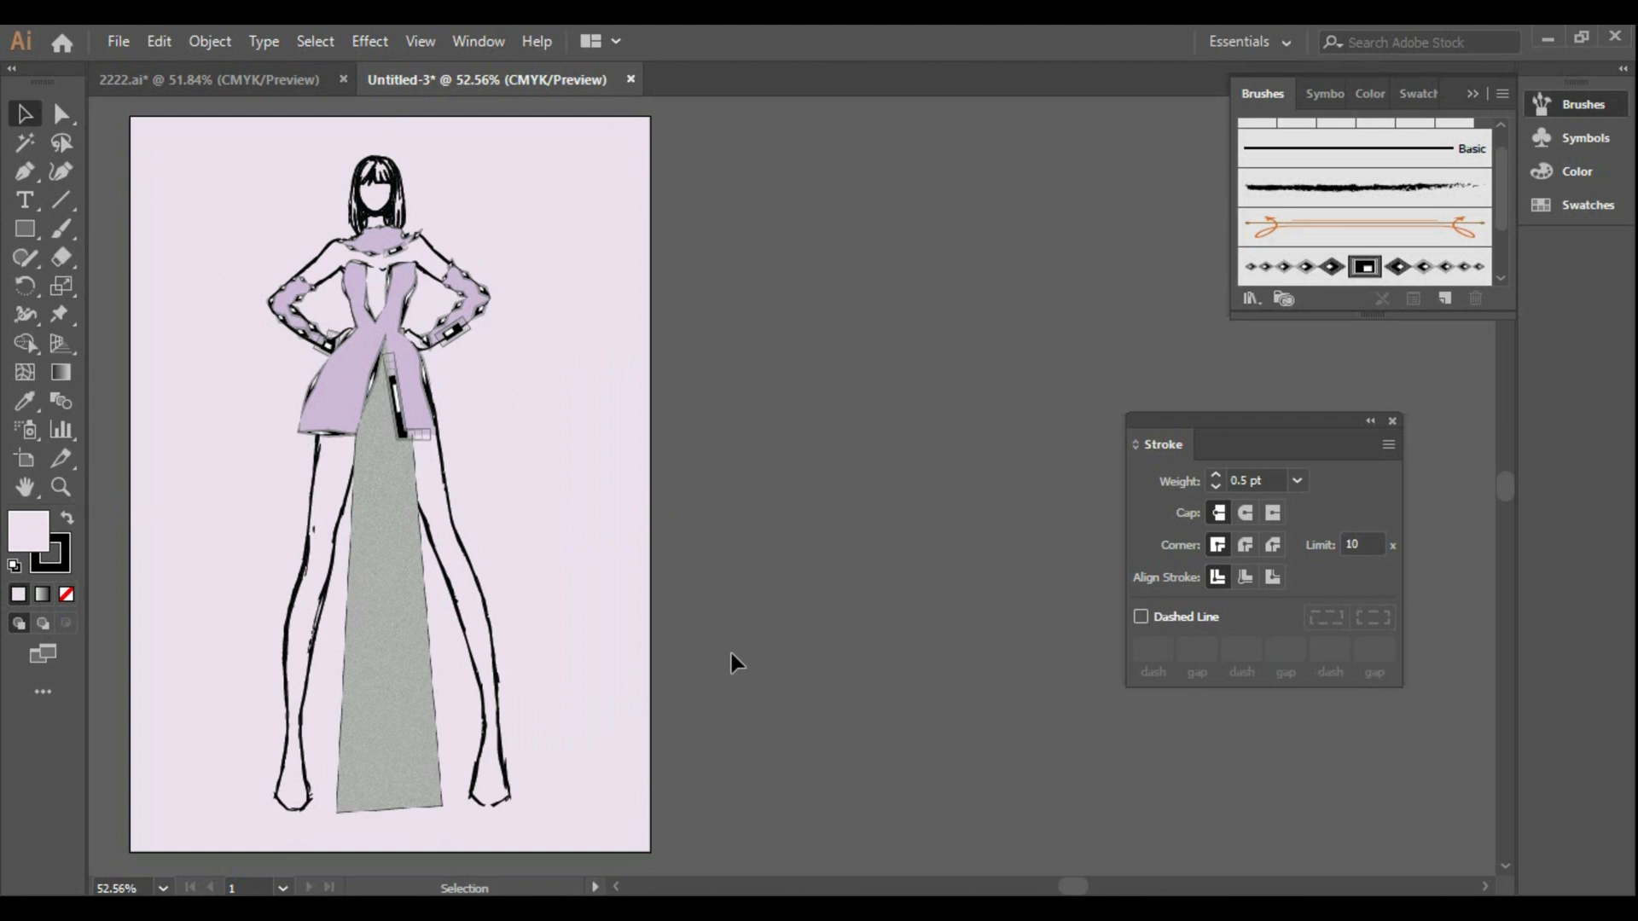
click(422, 695)
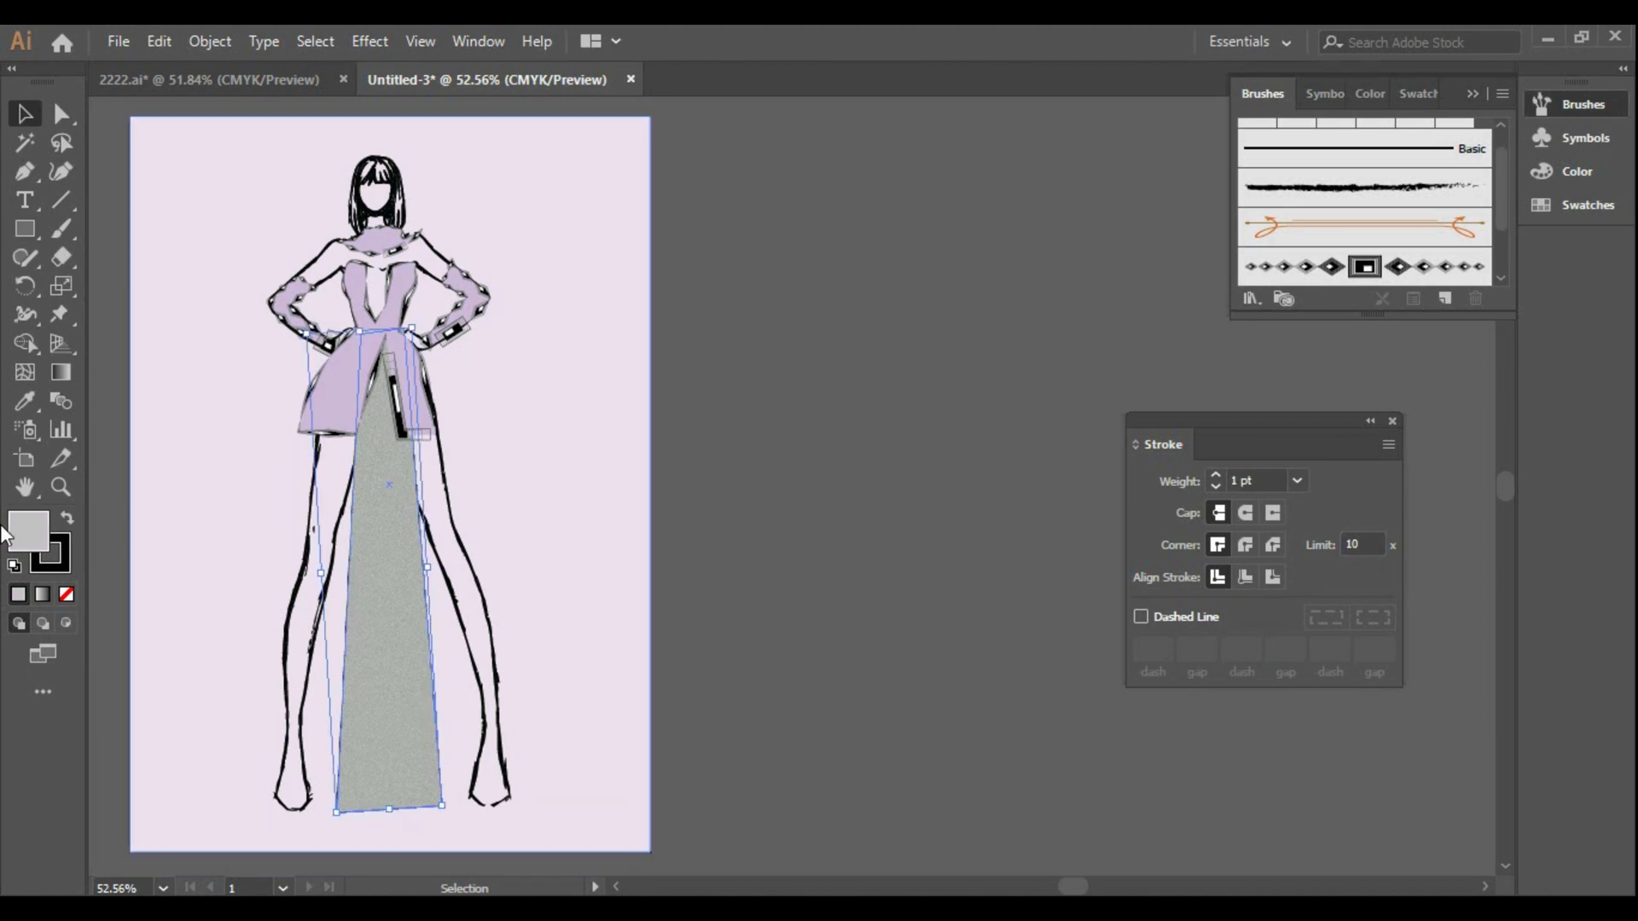
click(65, 522)
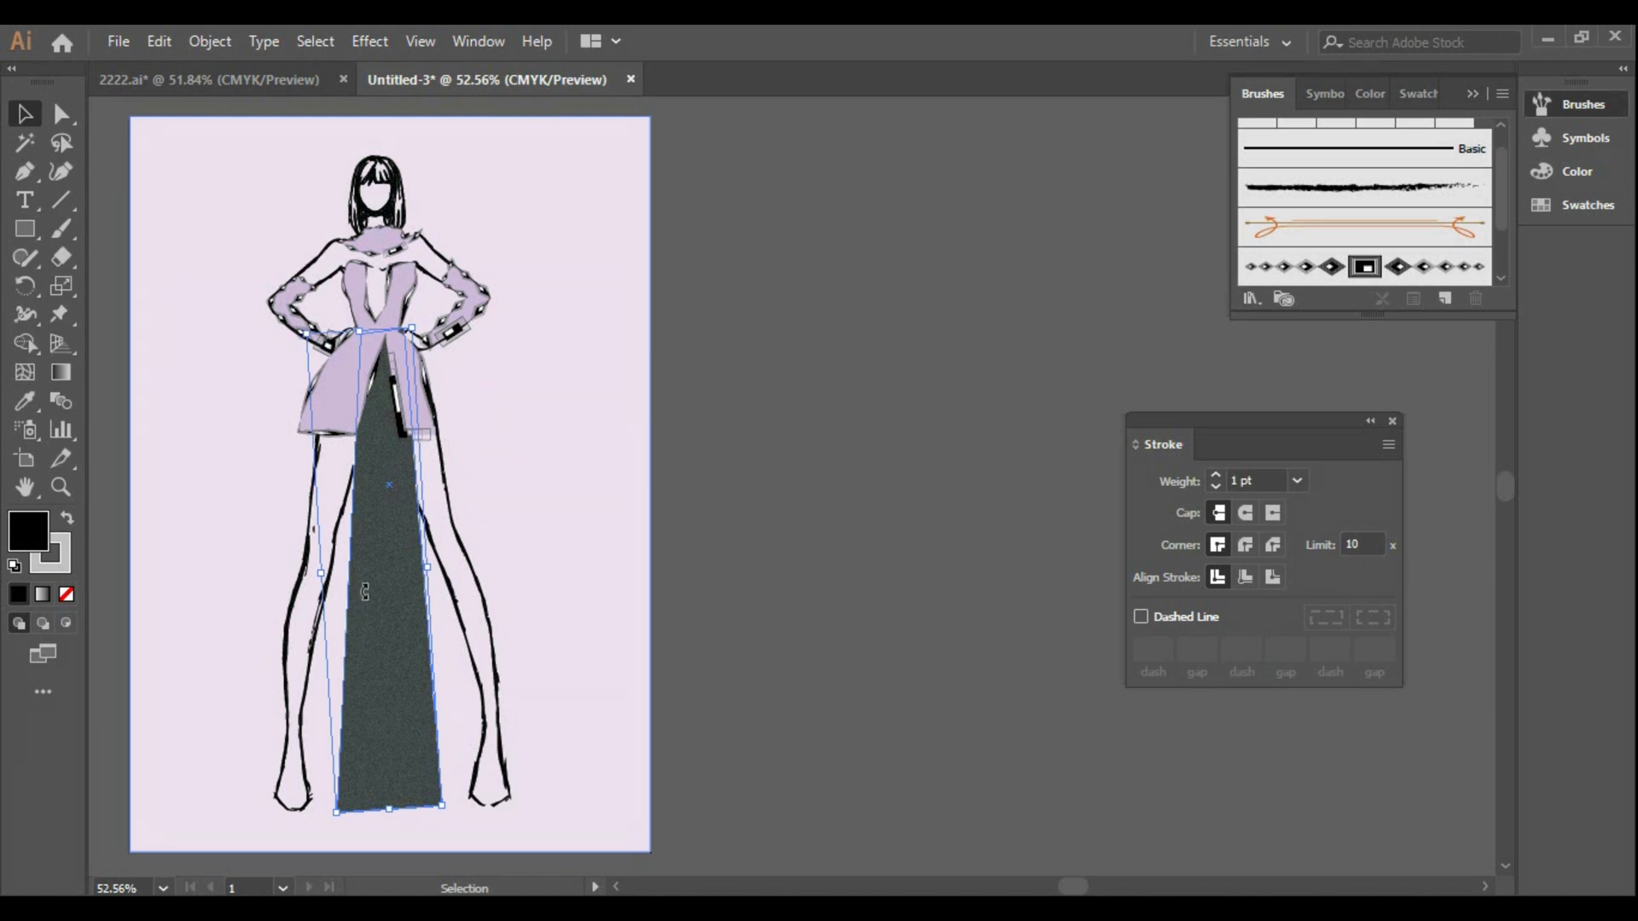
click(801, 591)
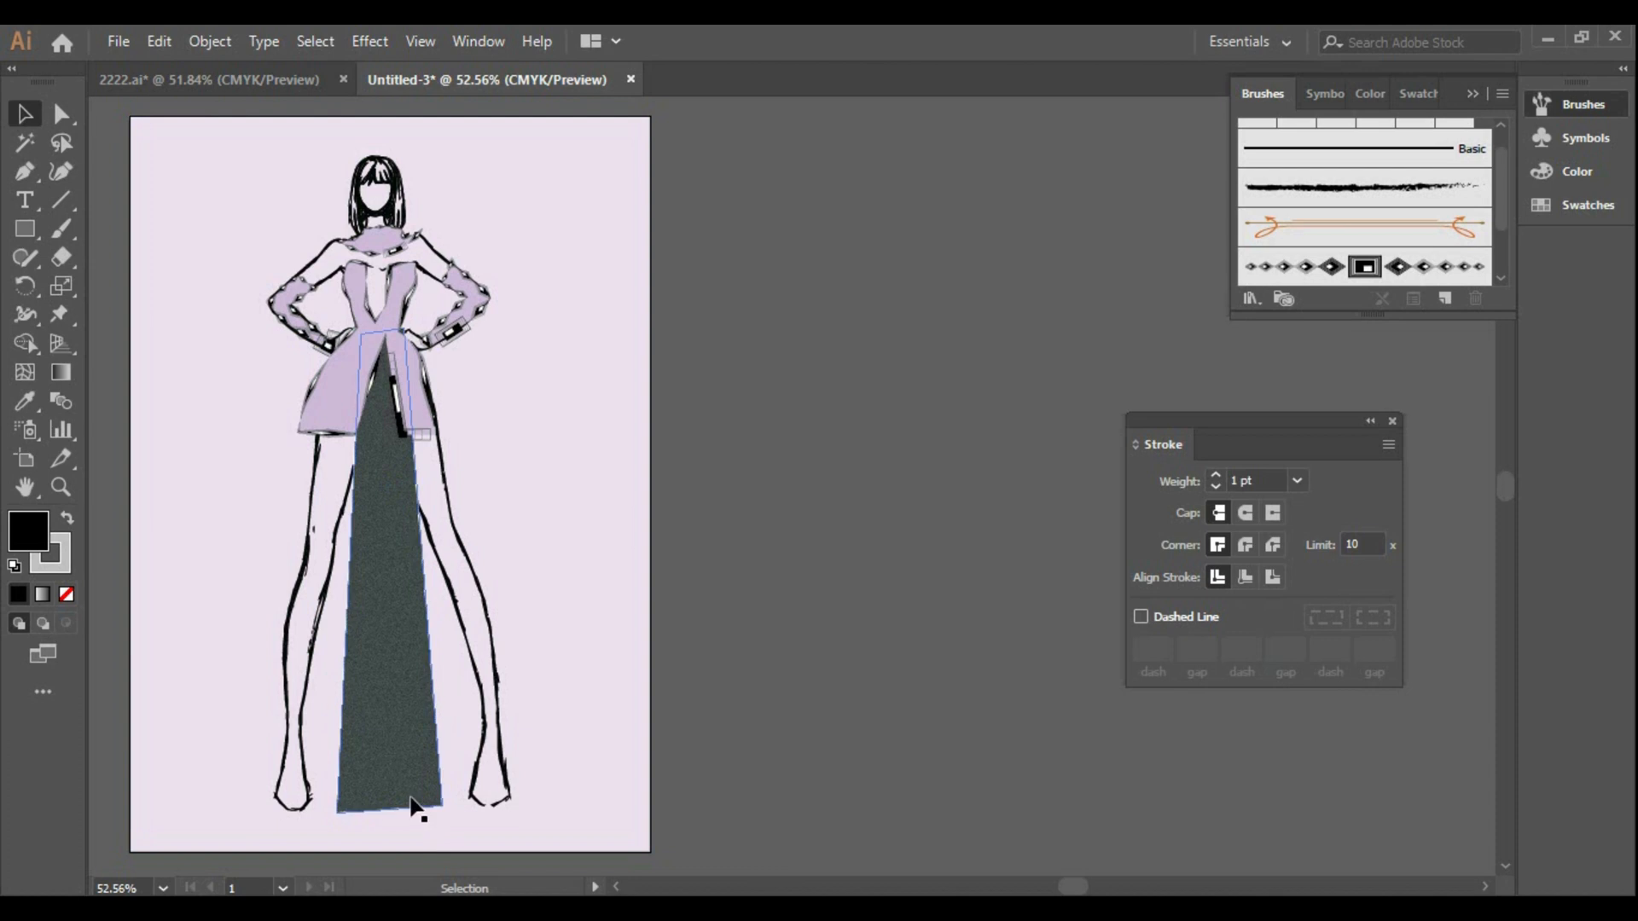
Place a duplicate of the dark front panel beside the artboard and reflect it across the vertical axis
drag(416, 812, 676, 768)
key(ctrl+v)
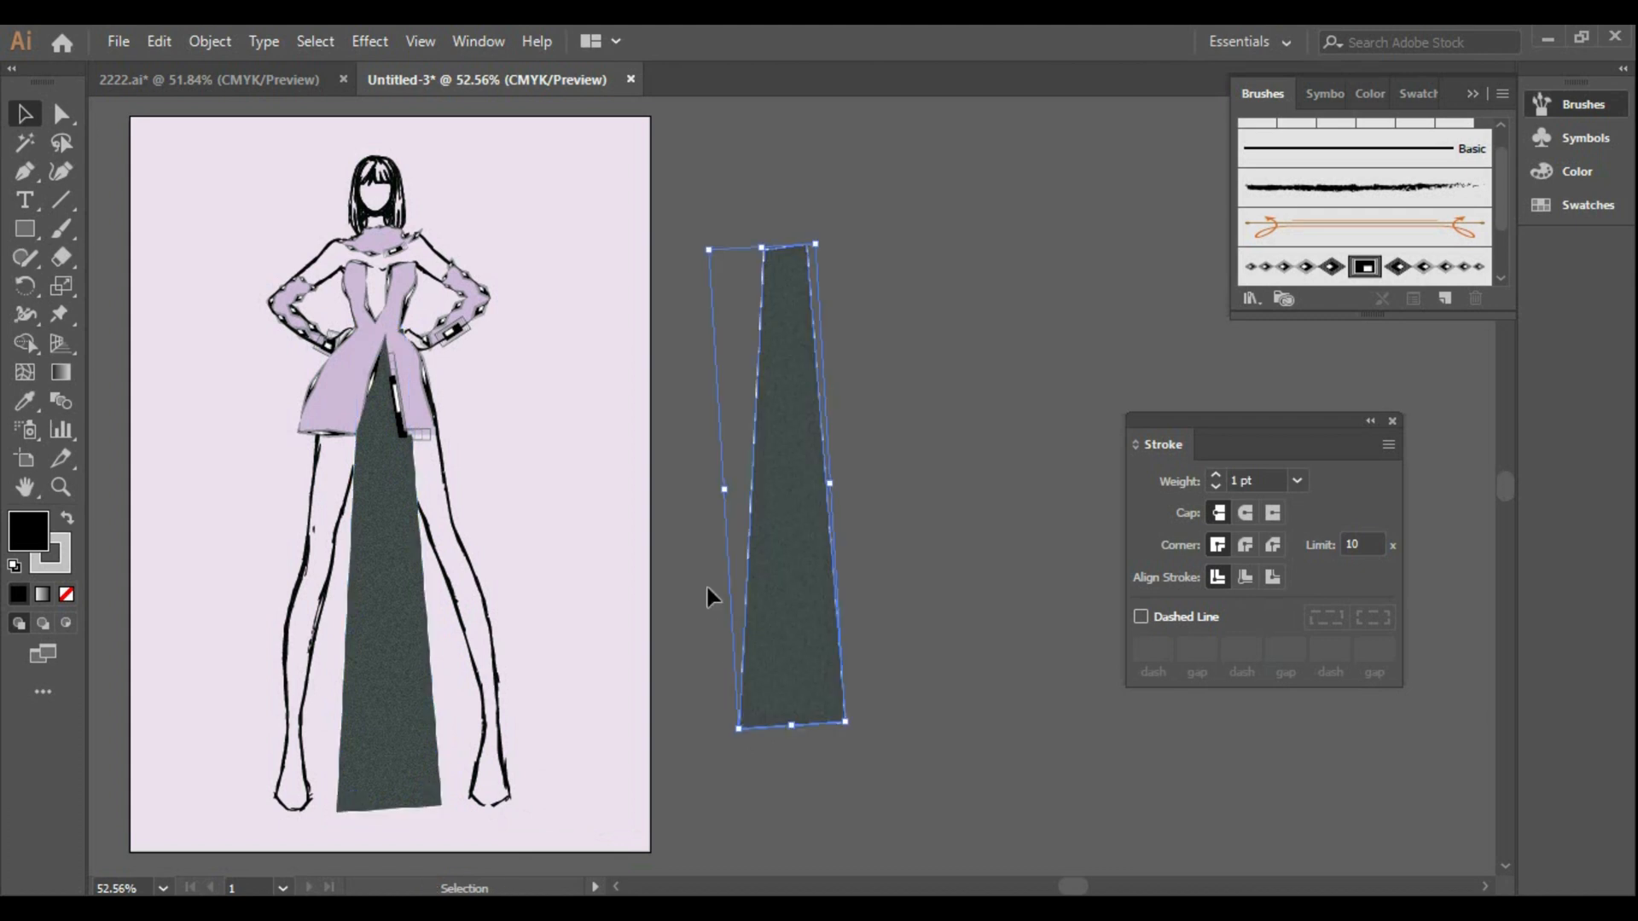
right_click(768, 586)
click(1163, 527)
click(1364, 743)
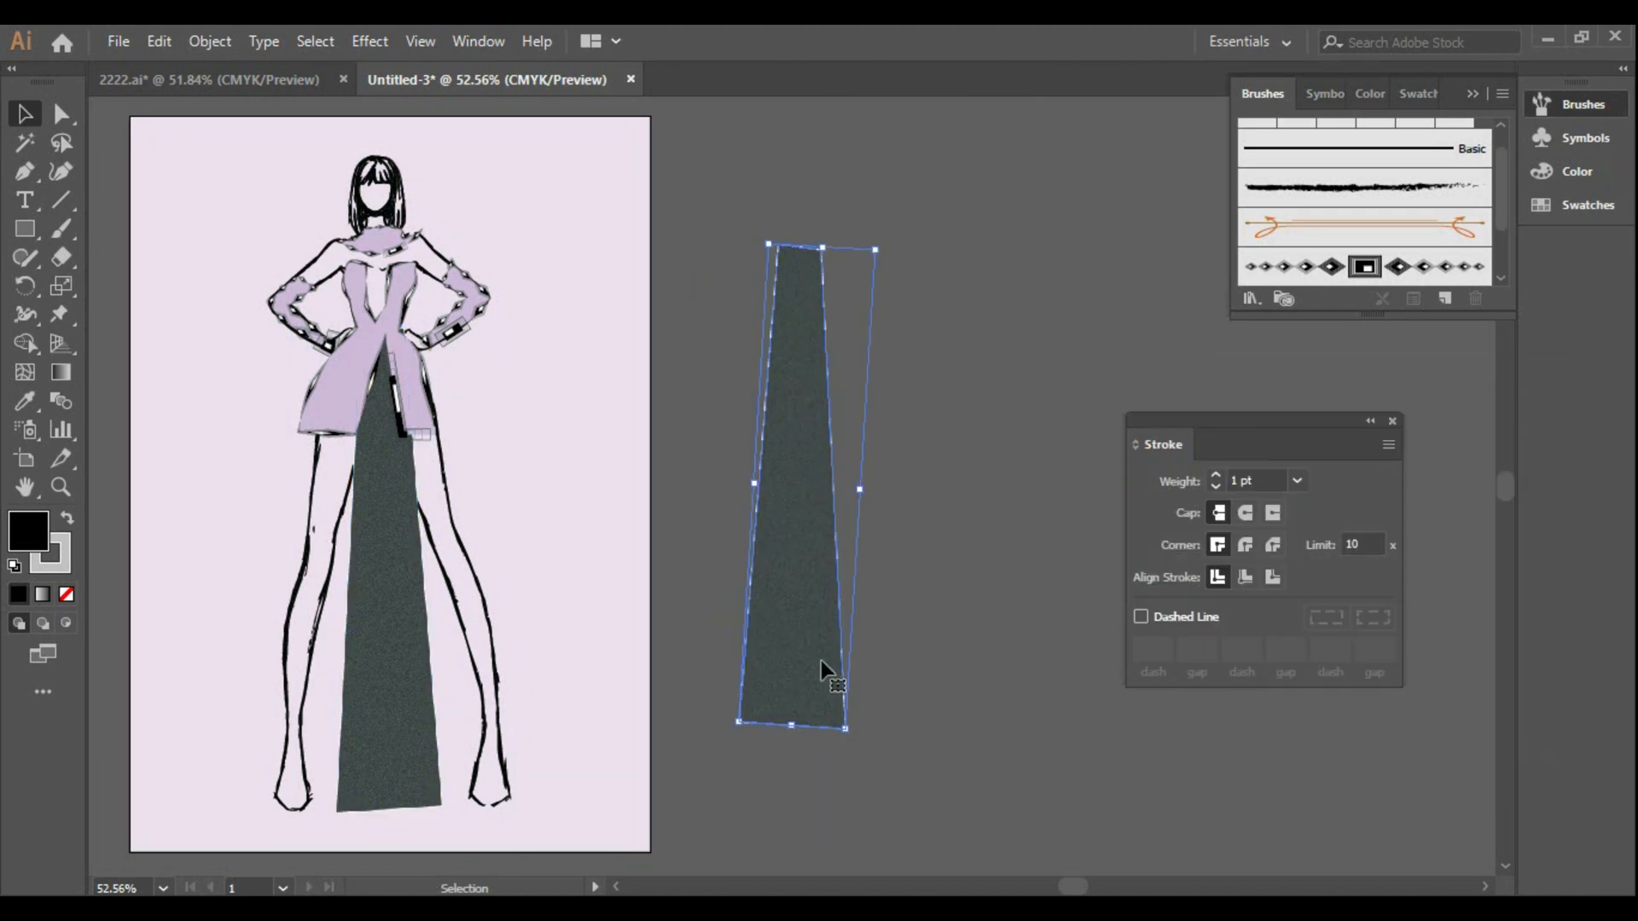
Move the mirrored panel copy over the original front panel and send it behind the other artwork
drag(821, 660, 417, 751)
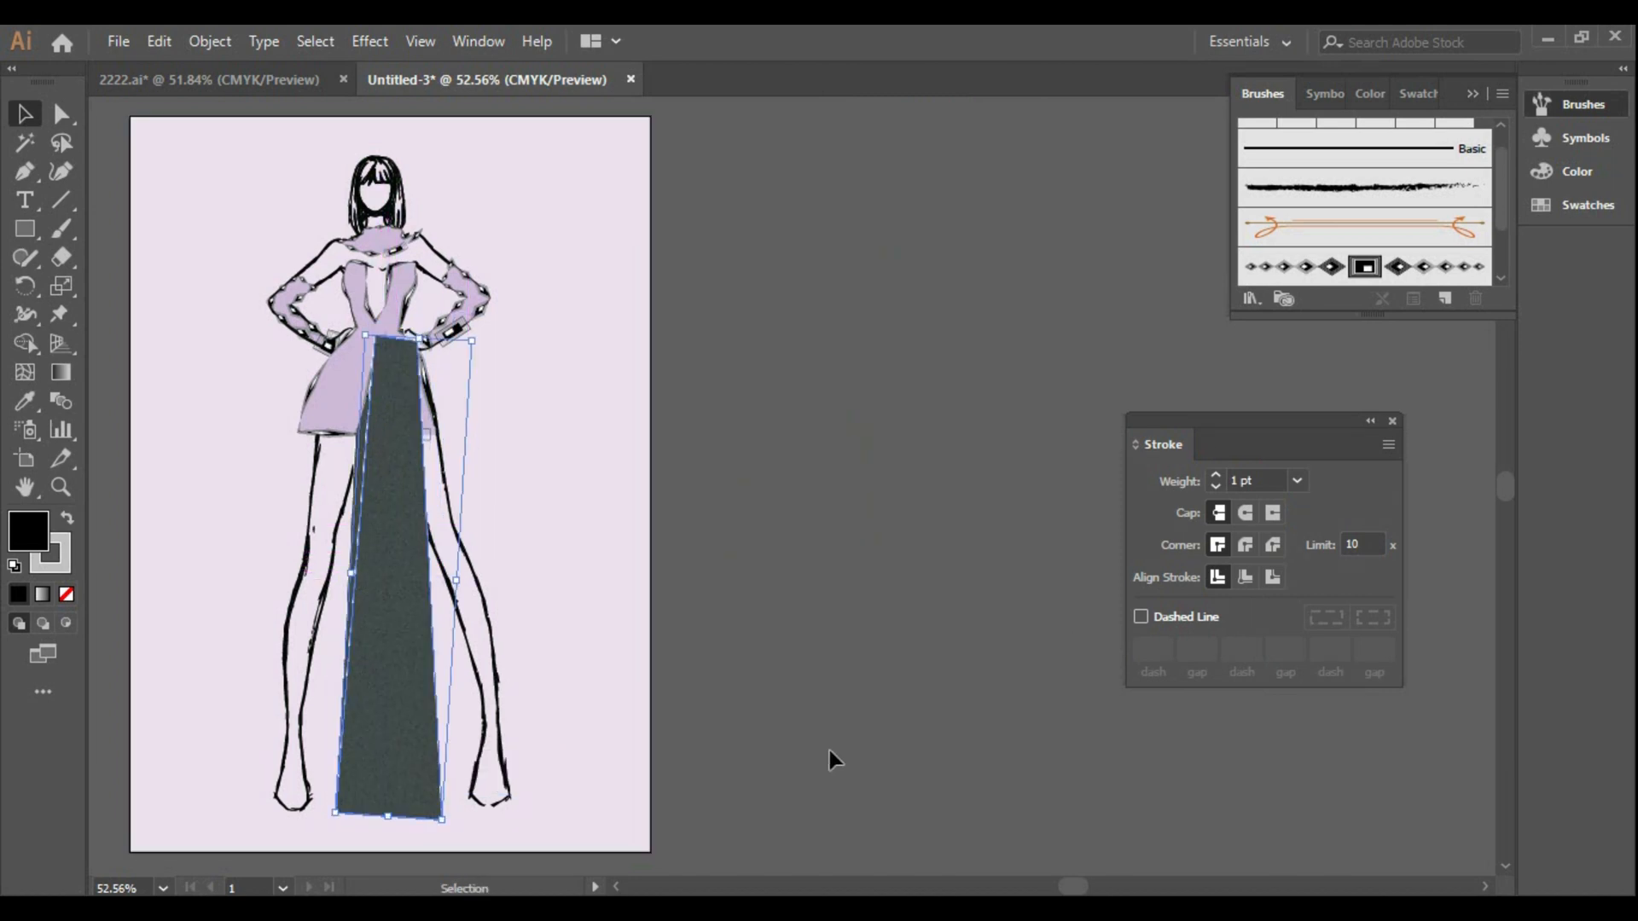
right_click(386, 453)
mouse_move(556, 783)
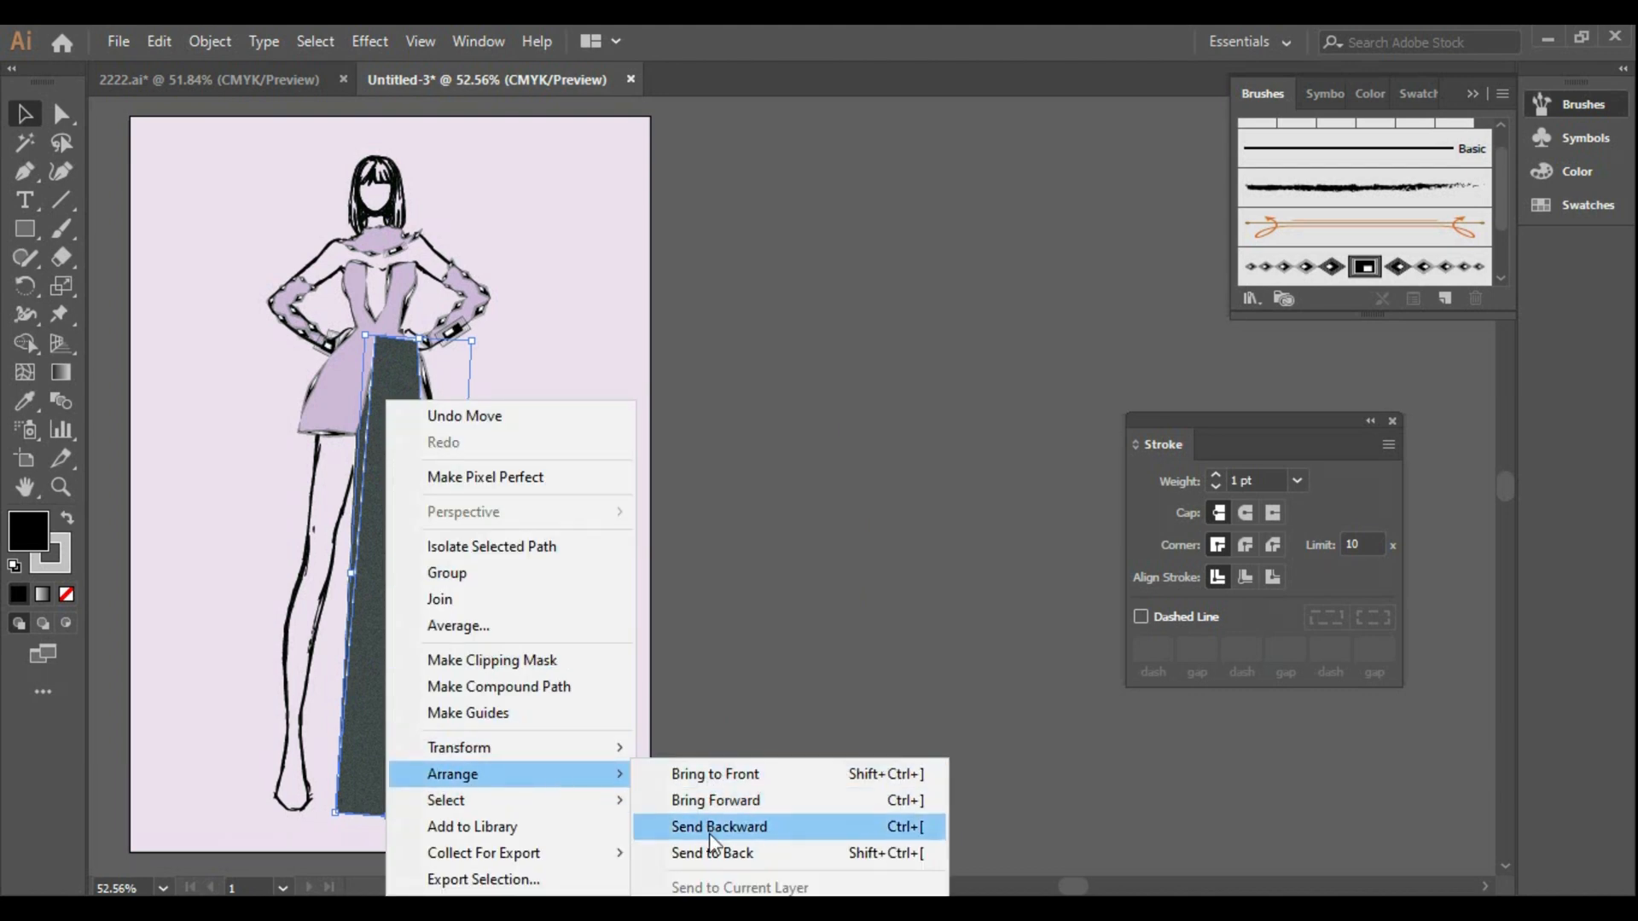
click(732, 826)
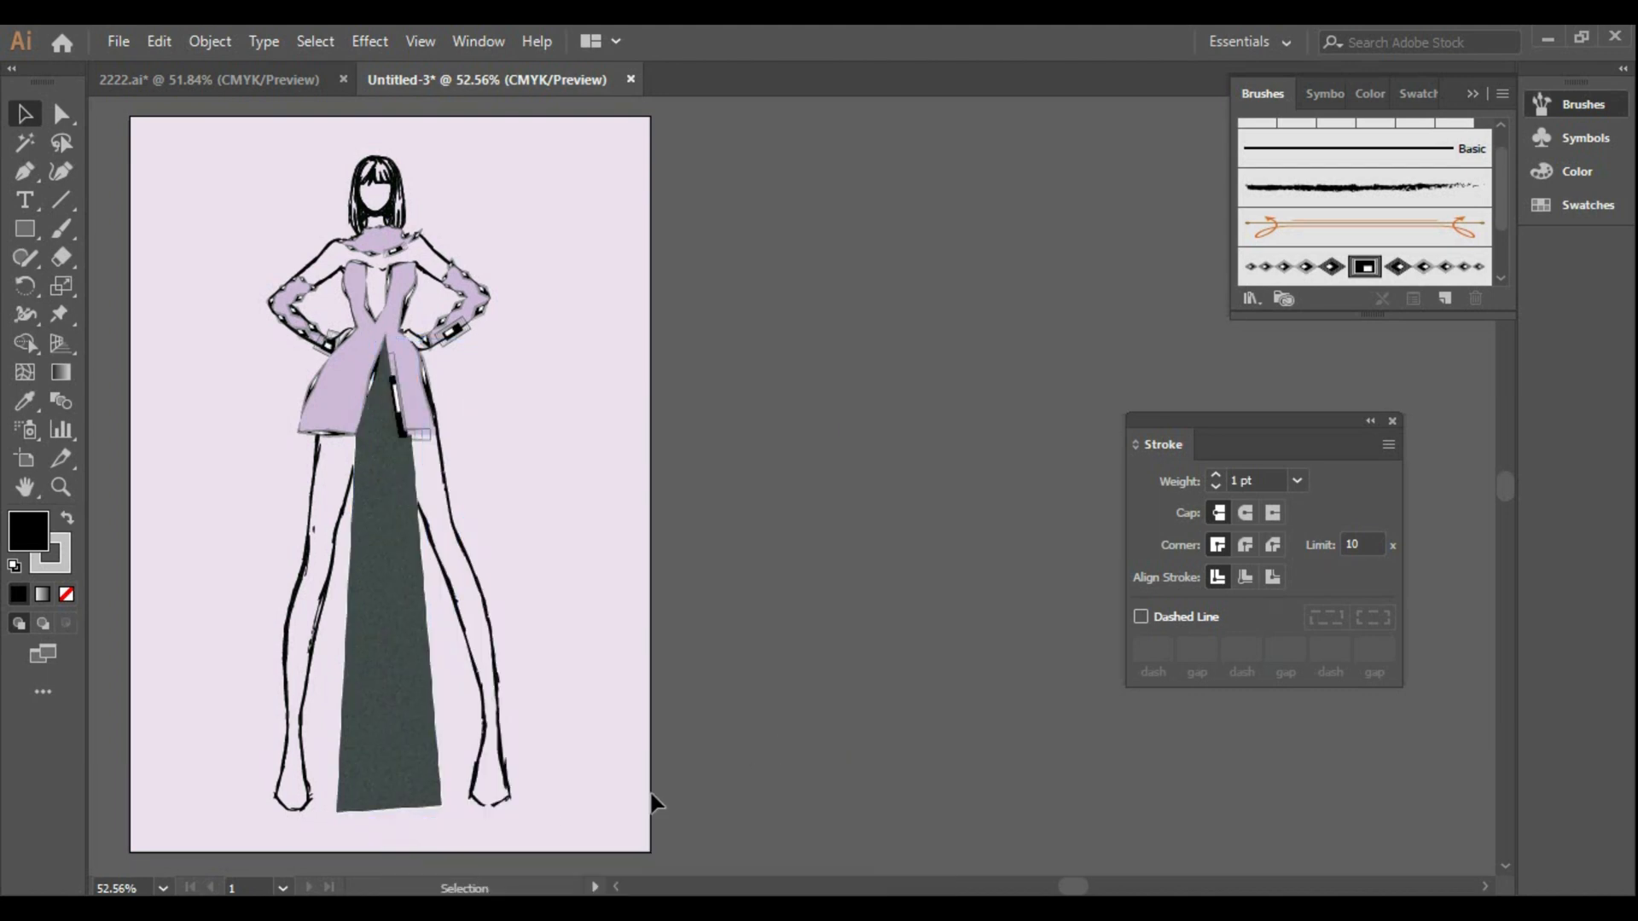
Nudge the original dark front panel slightly down and to the right beneath the dress, and deselect it
click(418, 725)
key(Down)
key(Down)
key(Down)
key(Down)
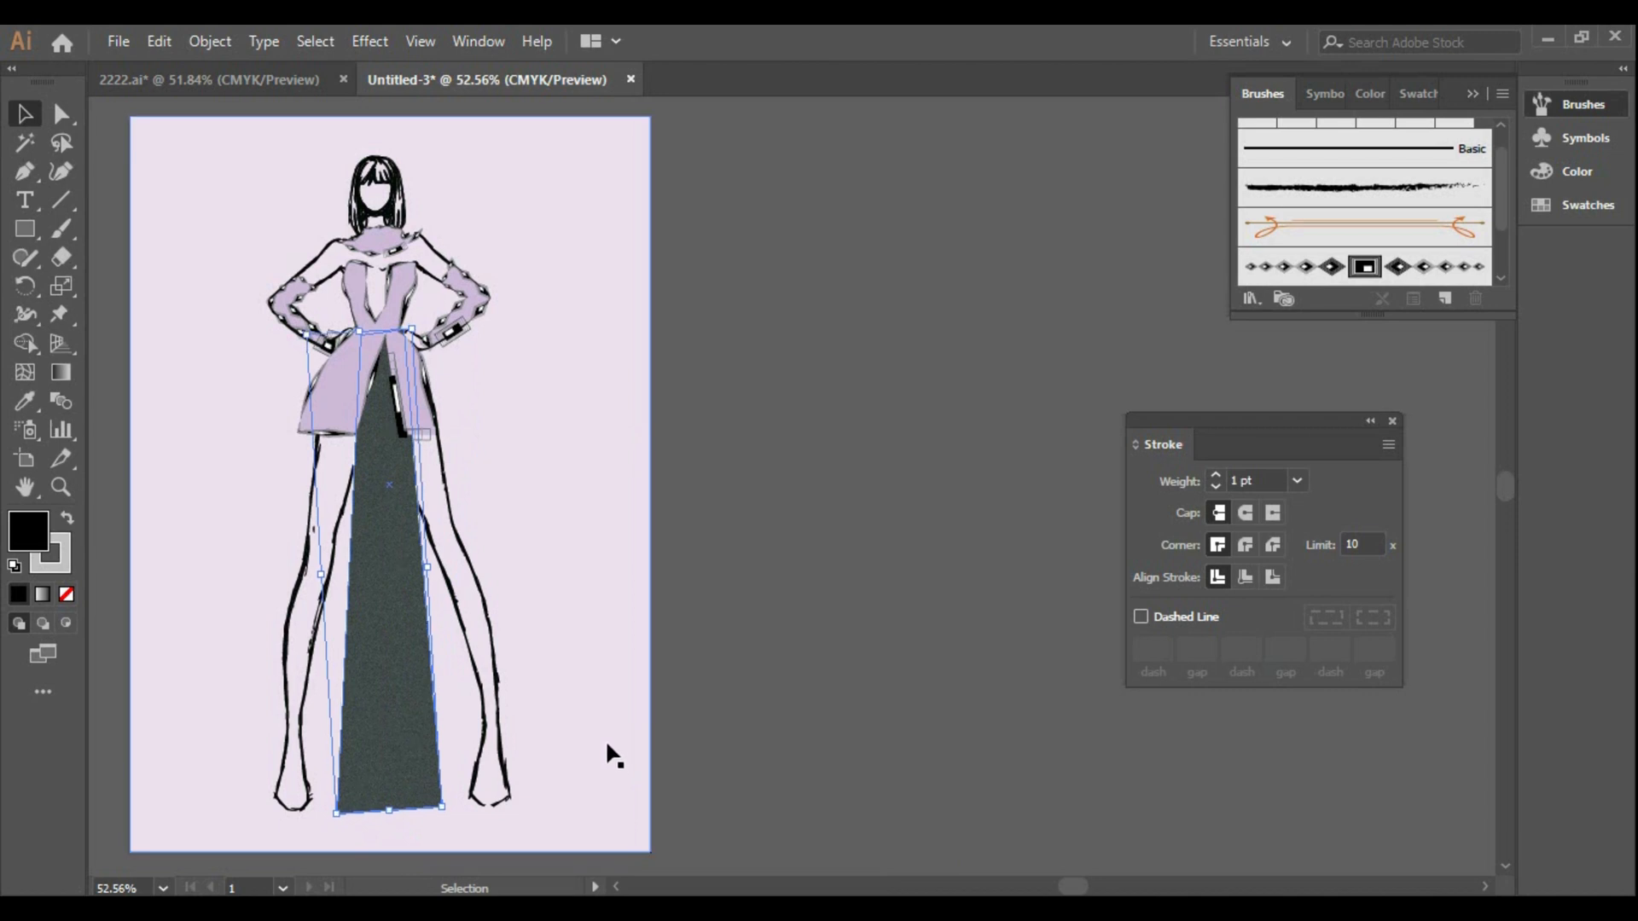
key(Right)
key(Right)
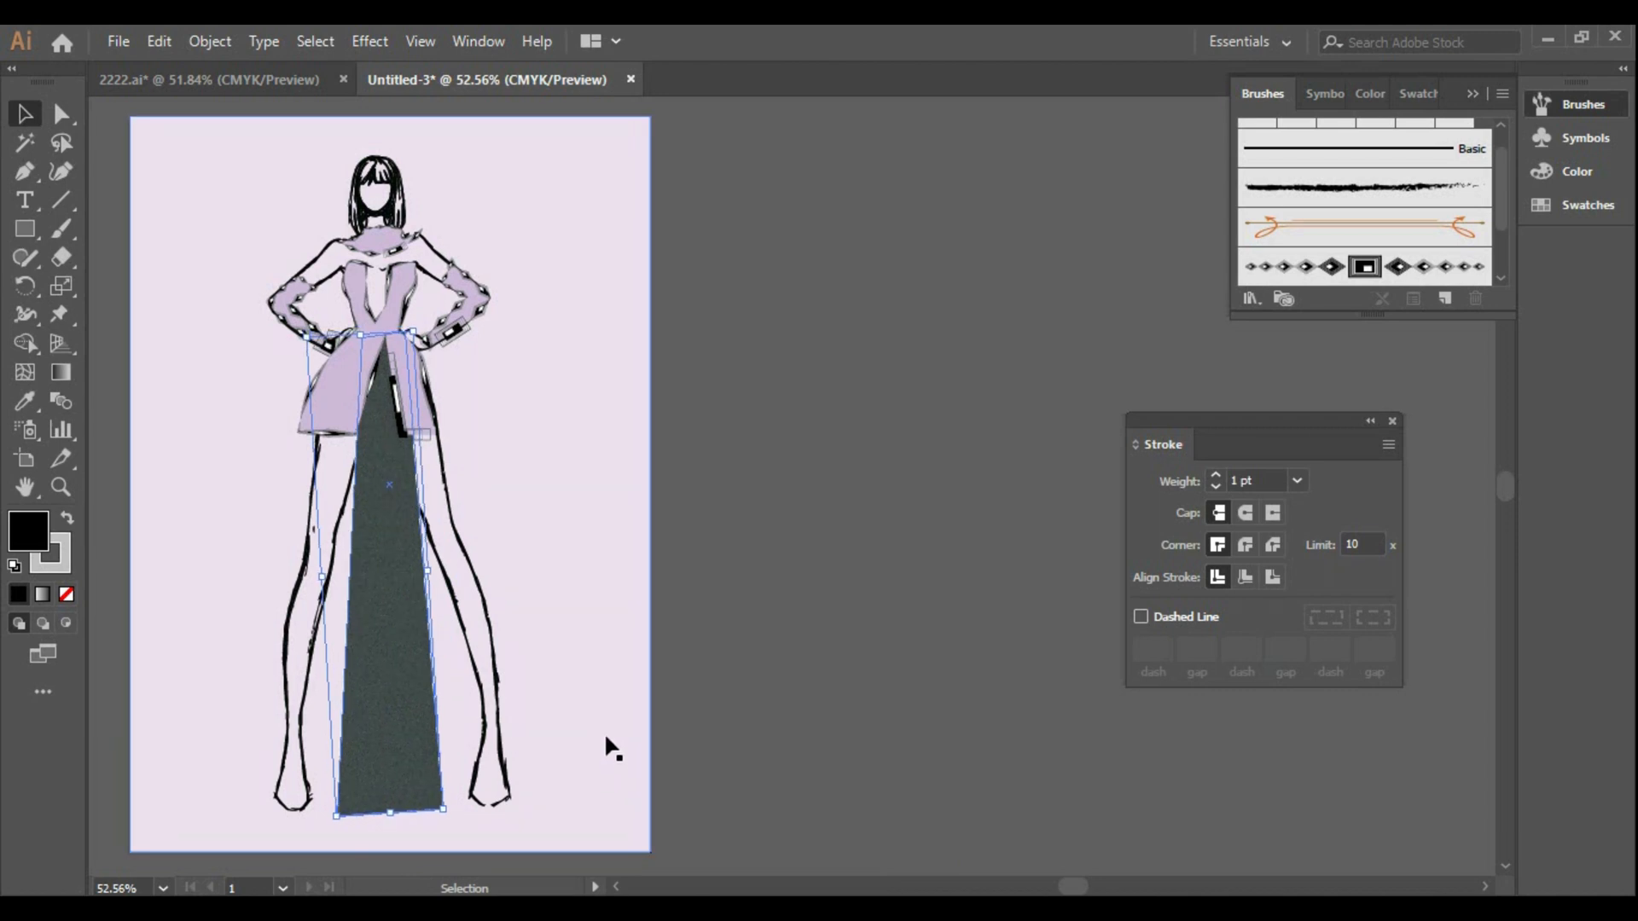
key(Down)
key(Down)
click(625, 768)
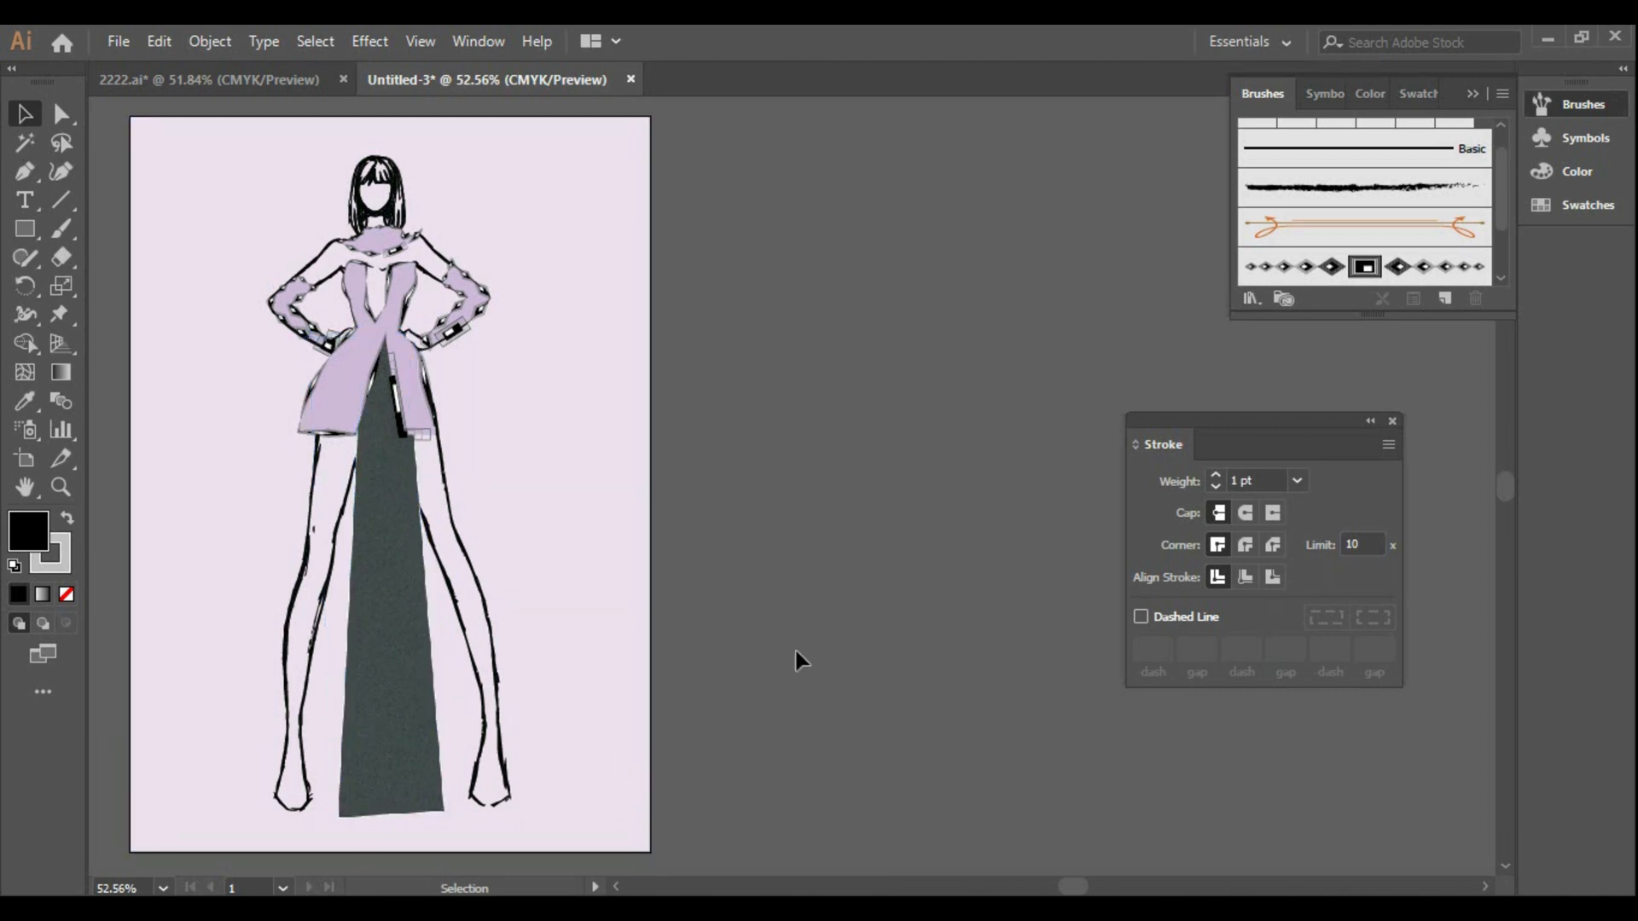